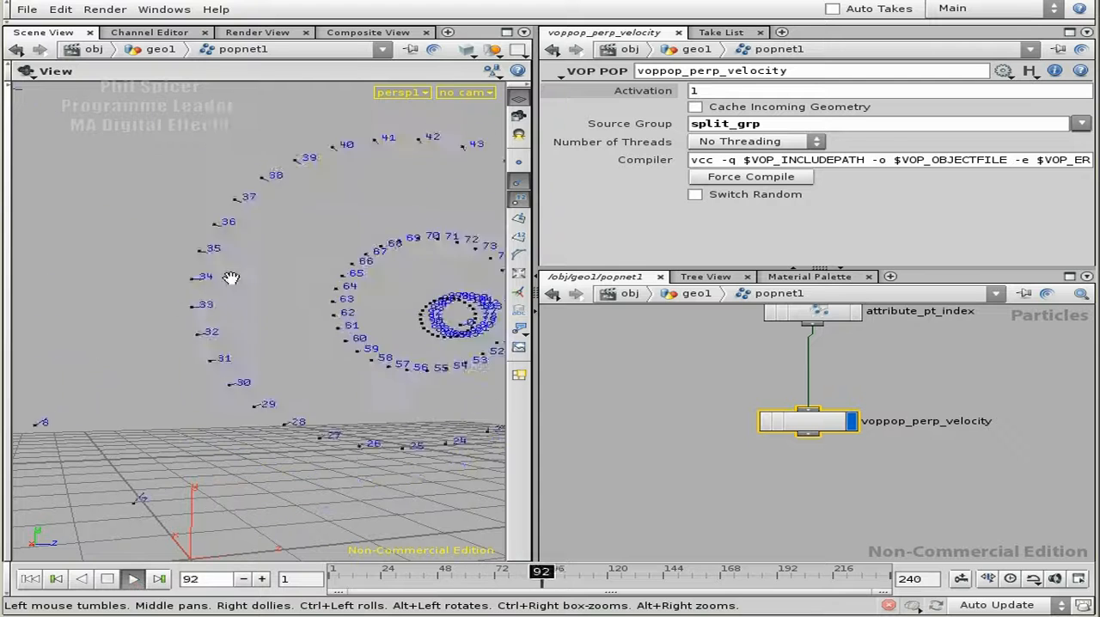
Replay the particle simulation from frame 1 and examine from several angles how the numbered particles travel.
{"action": "left_click", "coordinate": [111, 580]}
{"action": "left_click", "coordinate": [34, 585]}
{"action": "left_click_drag", "start_coordinate": [306, 411], "coordinate": [324, 427]}
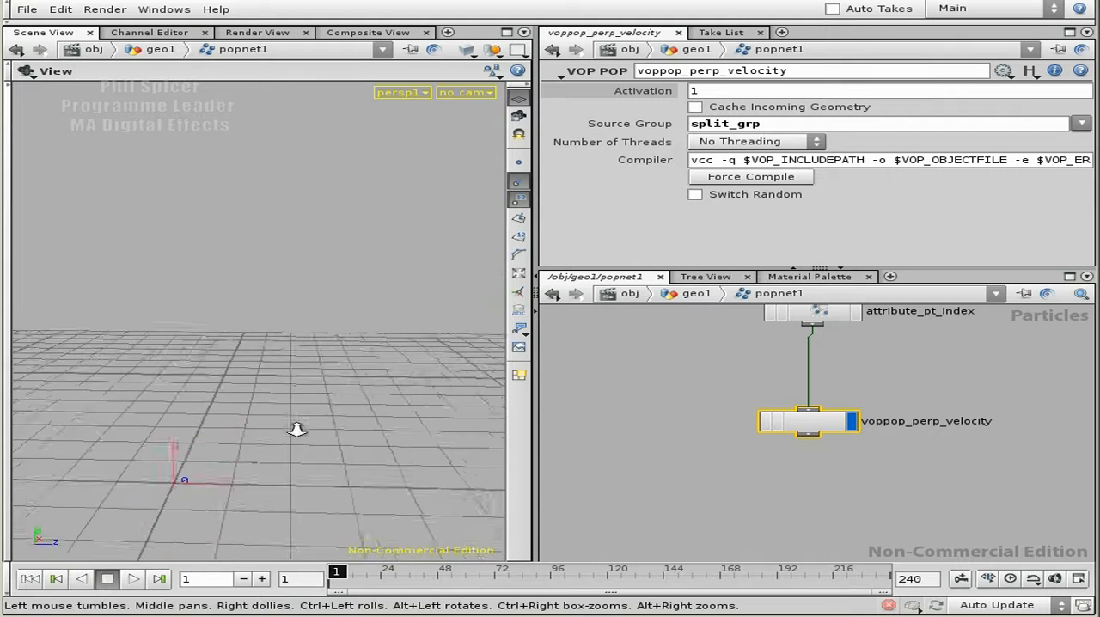
{"action": "right_click_drag", "start_coordinate": [324, 427], "coordinate": [279, 443]}
{"action": "left_click", "coordinate": [135, 581]}
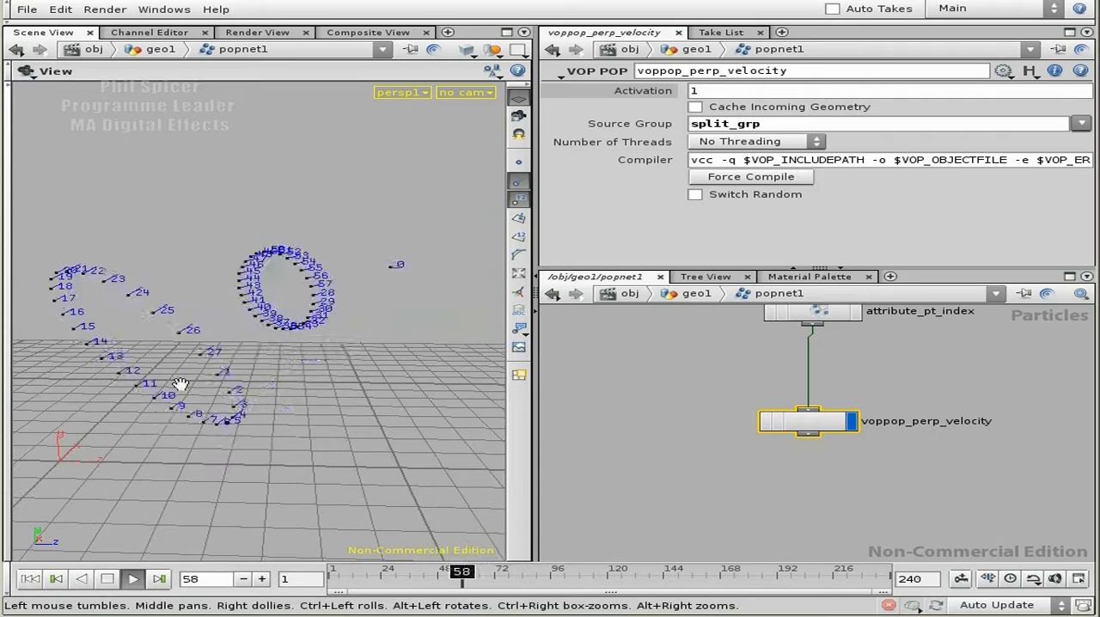
{"action": "left_click", "coordinate": [108, 581]}
{"action": "right_click_drag", "start_coordinate": [171, 413], "coordinate": [117, 420]}
{"action": "left_click_drag", "start_coordinate": [258, 408], "coordinate": [224, 395]}
{"action": "left_click_drag", "start_coordinate": [366, 428], "coordinate": [324, 355]}
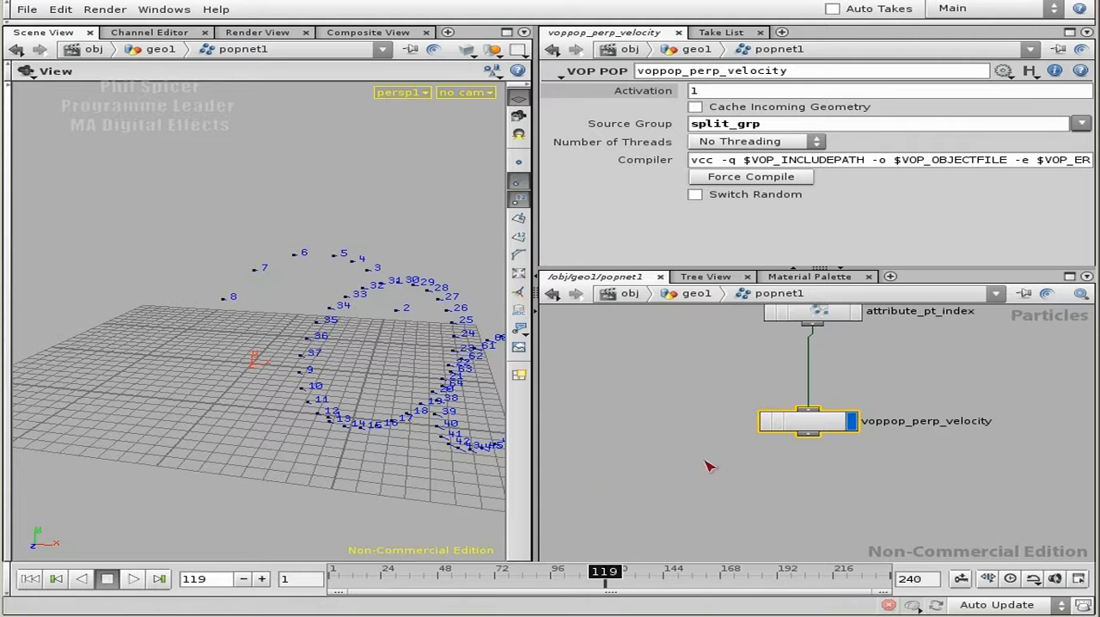
{"action": "middle_click_drag", "start_coordinate": [869, 462], "coordinate": [827, 428]}
{"action": "right_click_drag", "start_coordinate": [810, 421], "coordinate": [848, 452]}
{"action": "middle_click_drag", "start_coordinate": [791, 411], "coordinate": [843, 430]}
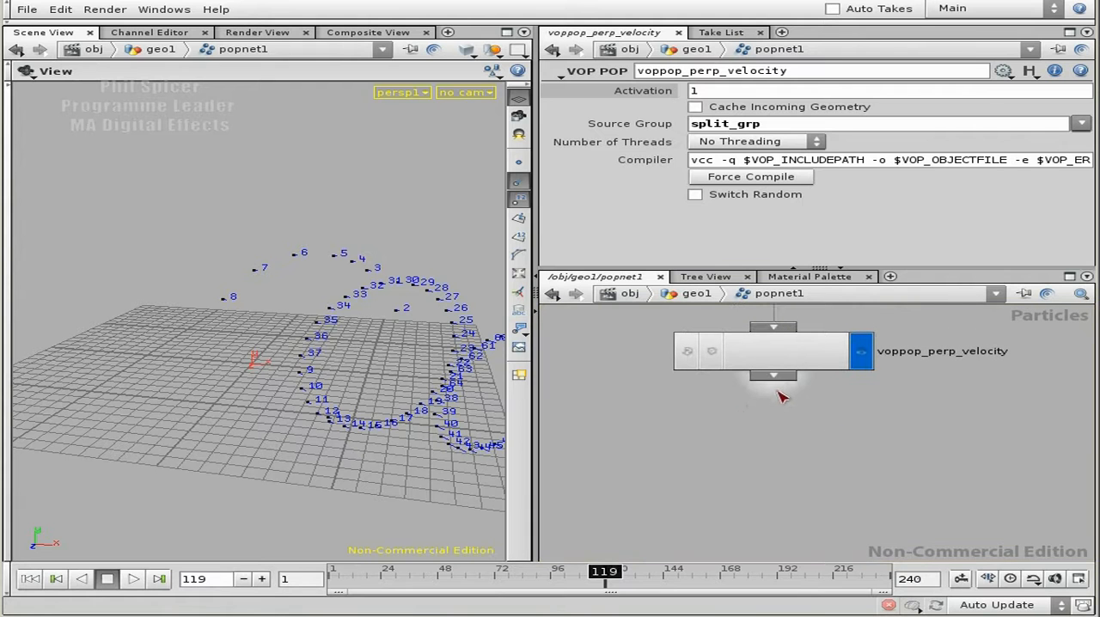
{"action": "key", "text": "Tab"}
{"action": "type", "text": "po"}
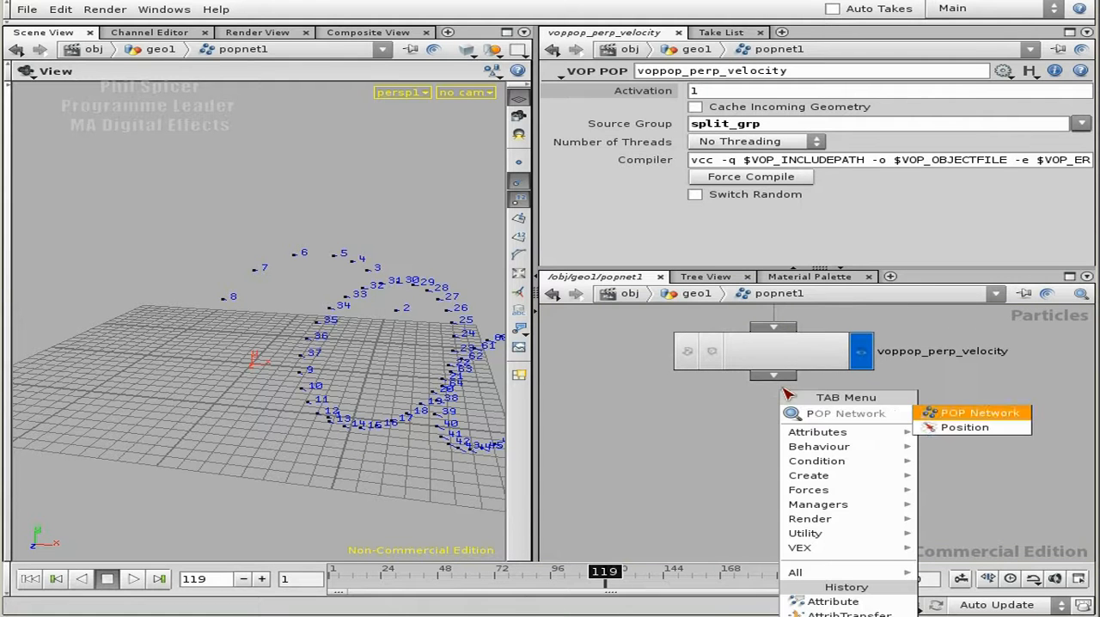
{"action": "left_click", "coordinate": [686, 391]}
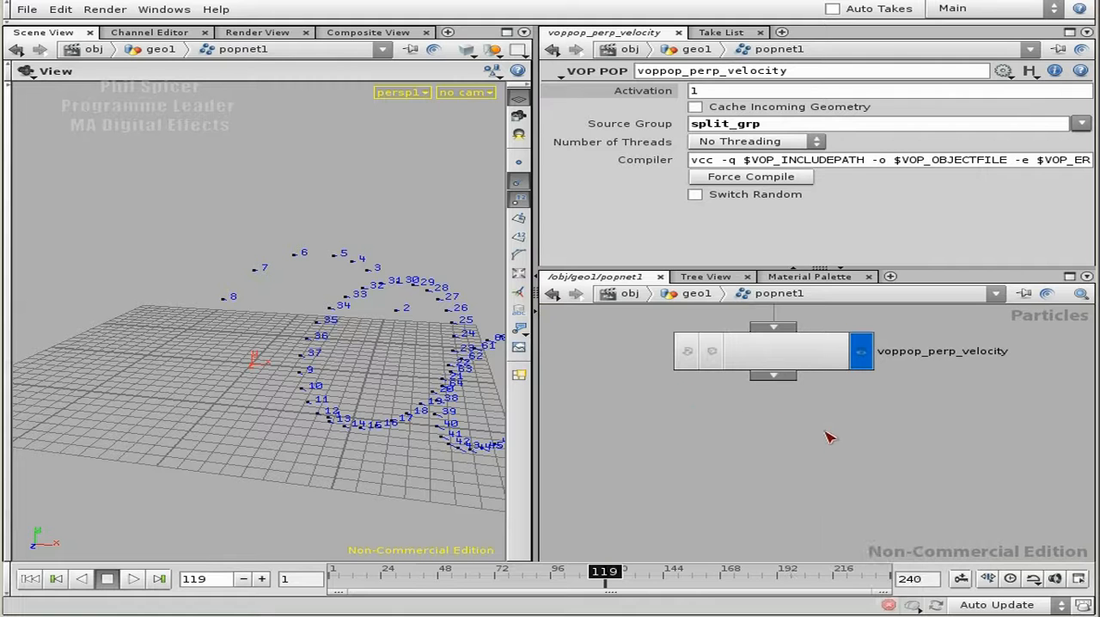
Add a VOP POP node beneath voppop_perp_velocity and name it voppop_tan_veloc.
{"action": "key", "text": "Tab"}
{"action": "type", "text": "vo"}
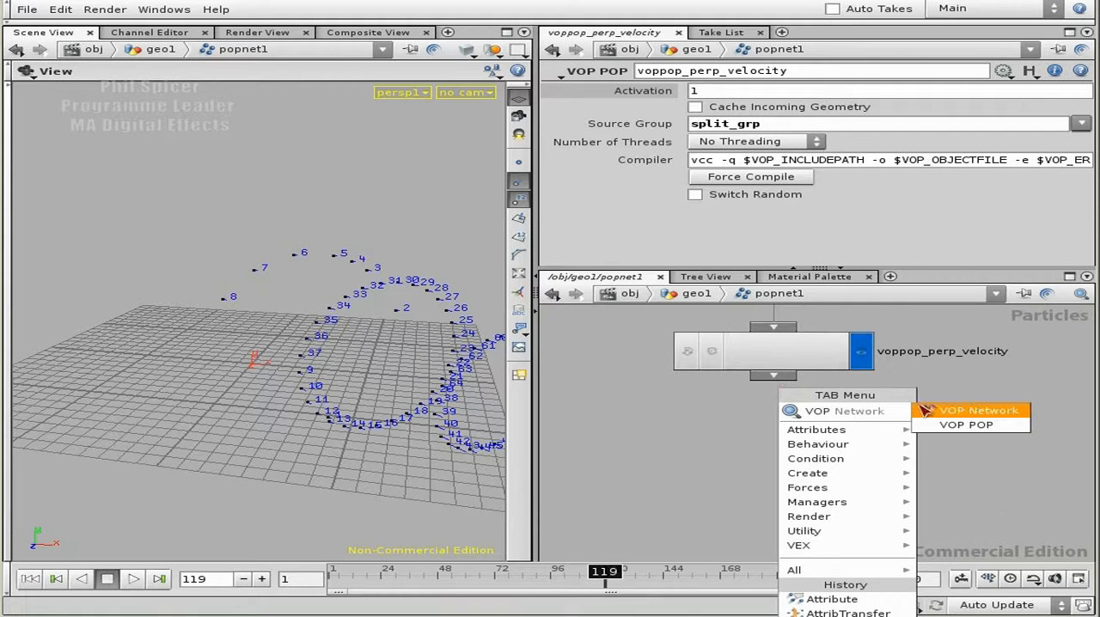
{"action": "left_click", "coordinate": [967, 424]}
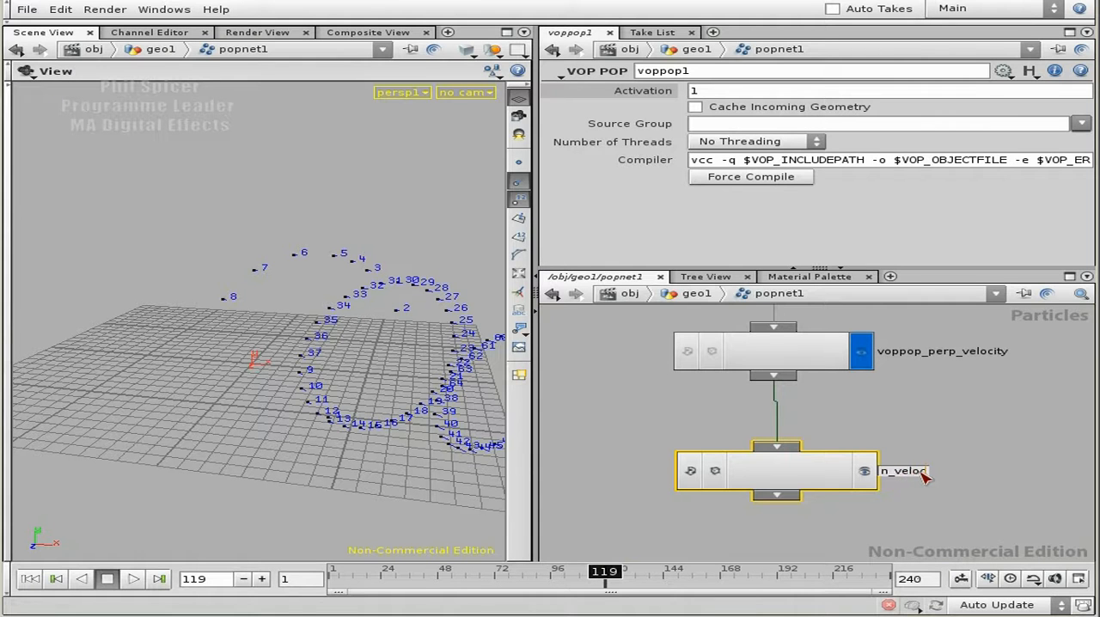
{"action": "key", "text": "Return"}
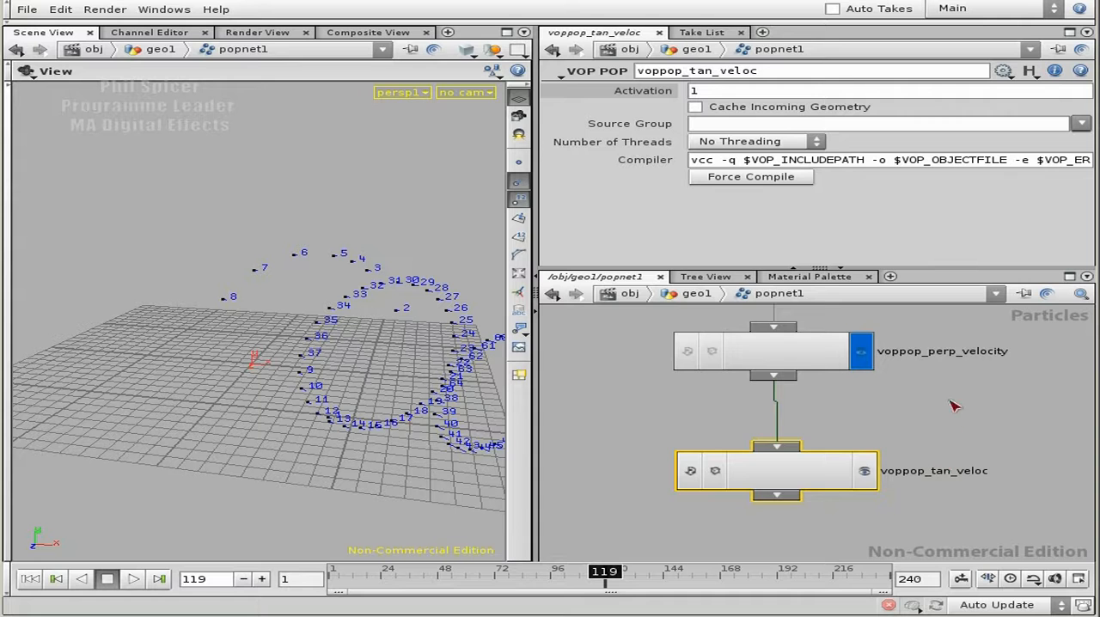
Go inside the voppop_tan_veloc network and place a Global Variables node well ahead of the output node.
{"action": "scroll", "coordinate": [953, 402], "scroll_direction": "down", "scroll_amount": 1}
{"action": "double_click", "coordinate": [806, 447]}
{"action": "left_click_drag", "start_coordinate": [838, 434], "coordinate": [1046, 427]}
{"action": "key", "text": "Tab"}
{"action": "type", "text": "gl"}
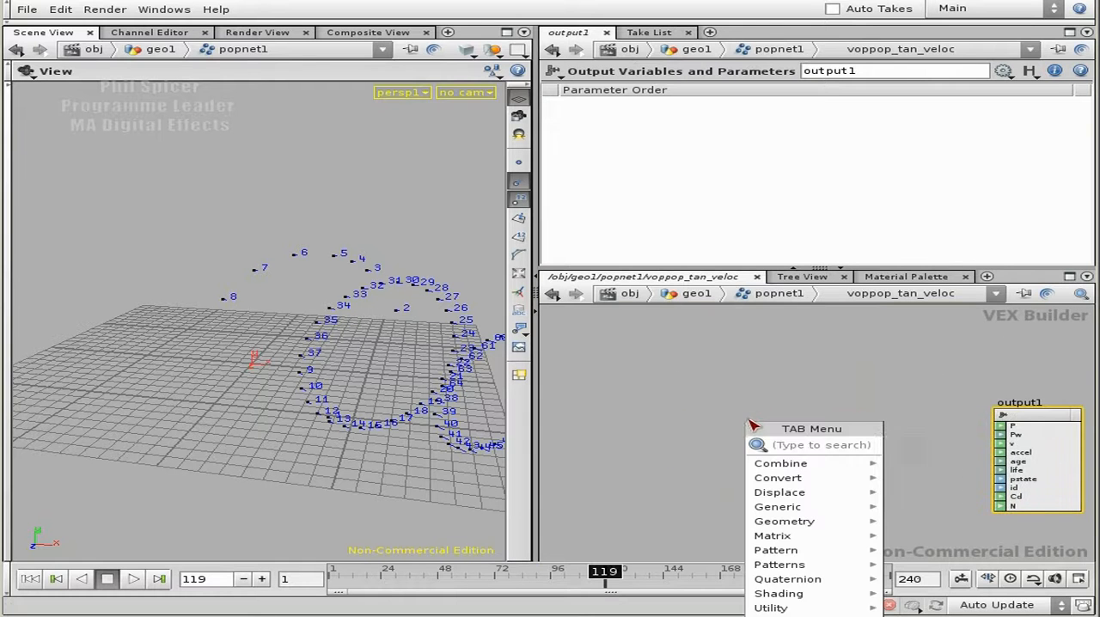
{"action": "left_click", "coordinate": [937, 447]}
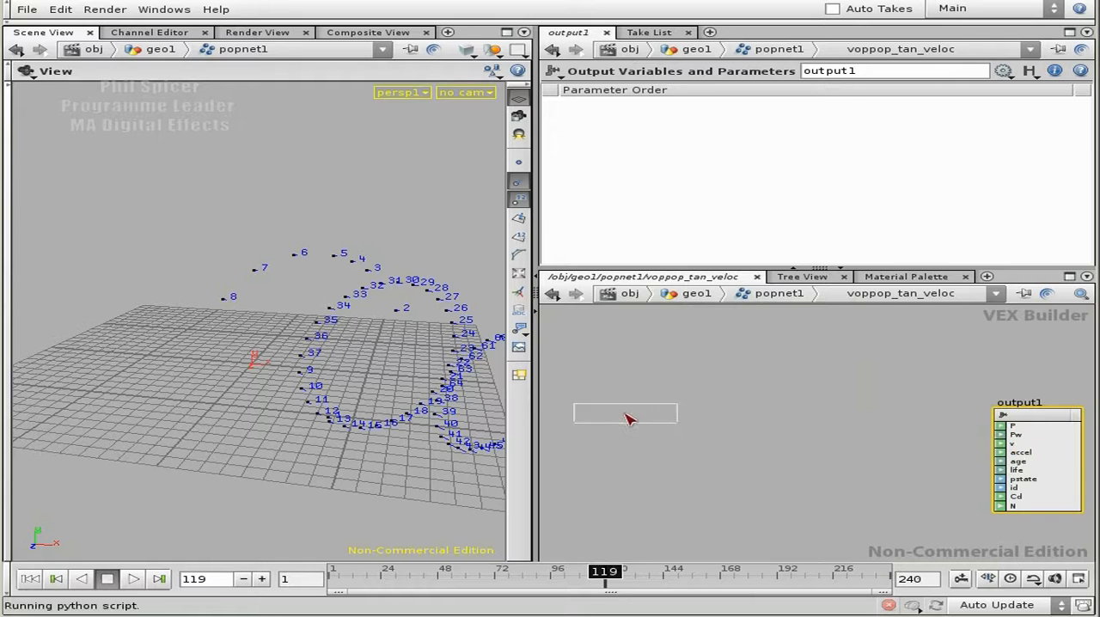
{"action": "left_click", "coordinate": [658, 418]}
{"action": "left_click_drag", "start_coordinate": [631, 346], "coordinate": [621, 365]}
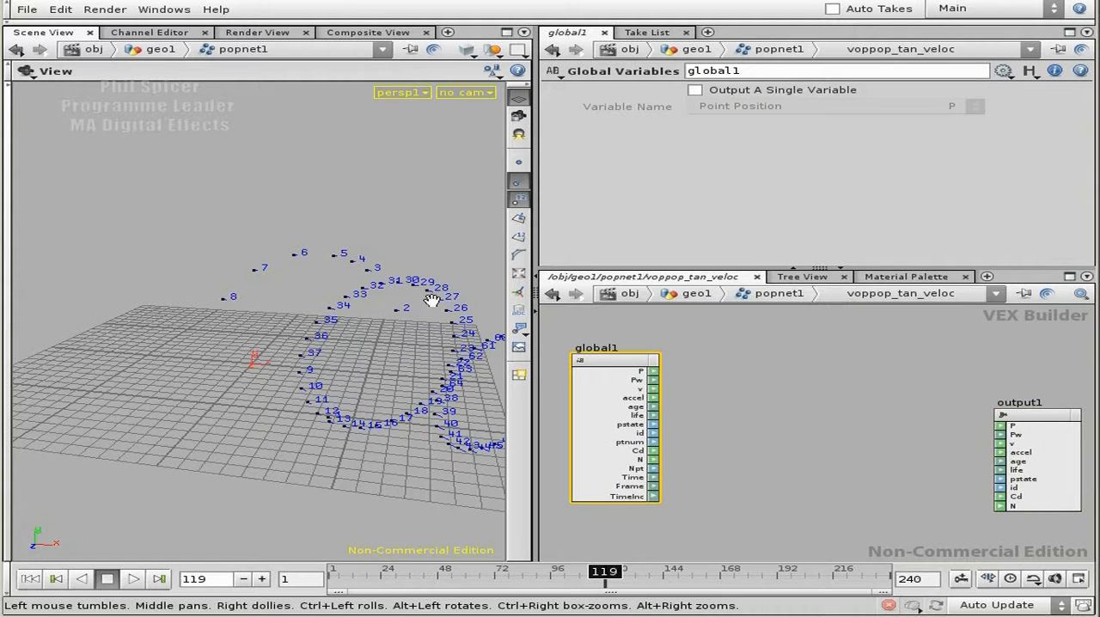
Turn on point display in the scene view and replay the simulation from frame 1 to frame 26.
{"action": "left_click", "coordinate": [520, 164]}
{"action": "left_click_drag", "start_coordinate": [347, 319], "coordinate": [292, 358]}
{"action": "left_click", "coordinate": [30, 579]}
{"action": "left_click", "coordinate": [133, 578]}
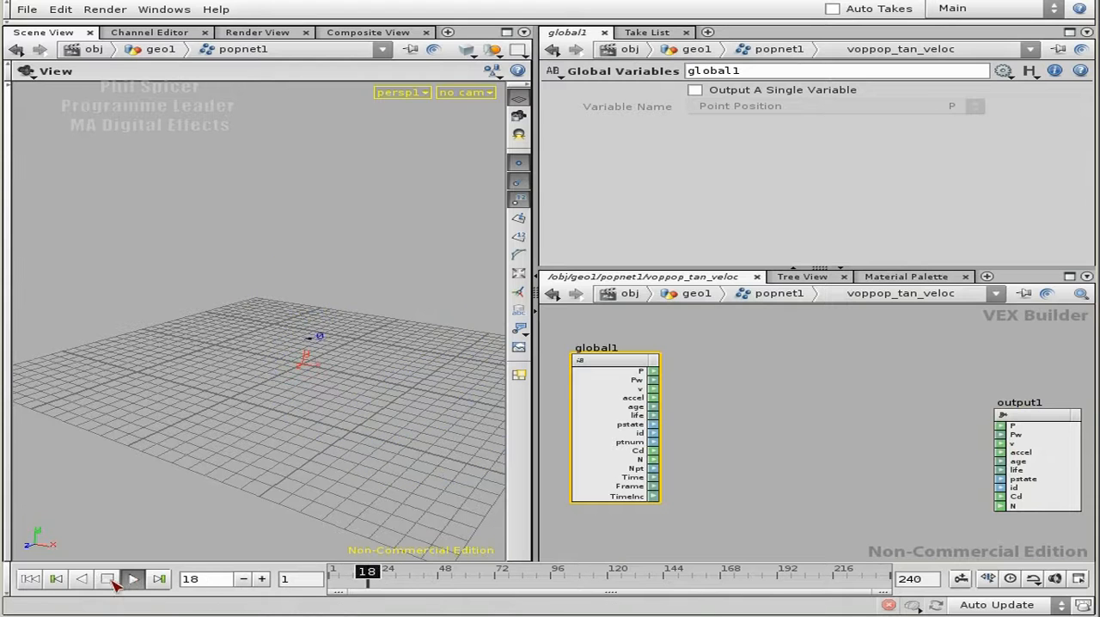
{"action": "scroll", "coordinate": [221, 413], "scroll_direction": "down", "scroll_amount": 3}
{"action": "scroll", "coordinate": [263, 373], "scroll_direction": "up", "scroll_amount": 5}
{"action": "left_click_drag", "start_coordinate": [263, 373], "coordinate": [187, 365]}
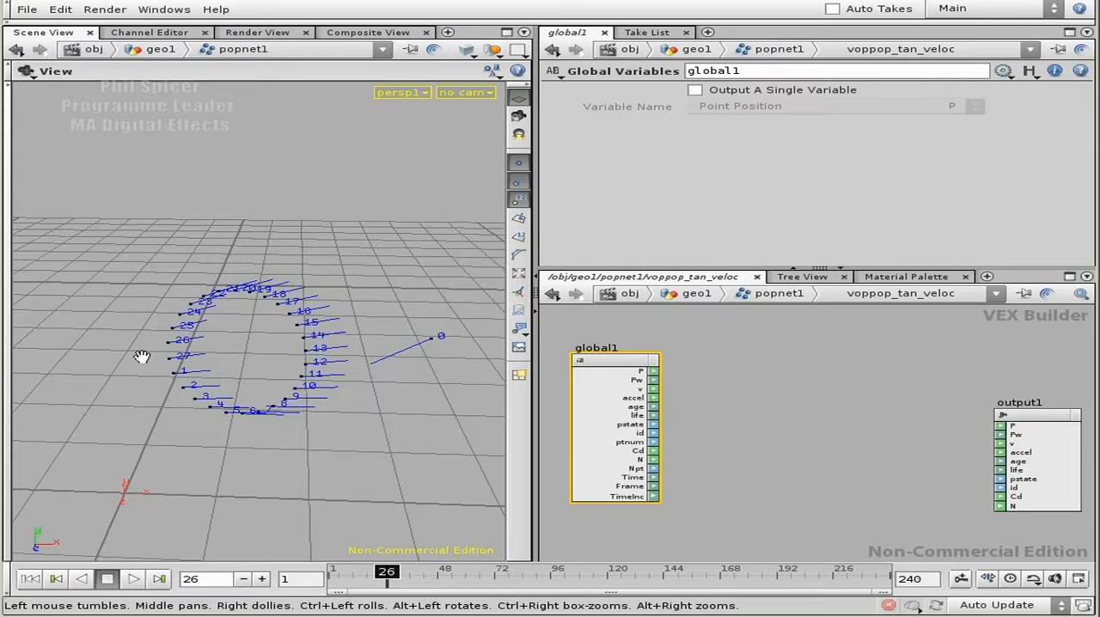
Advance the simulation to frame 29 and examine the direction lines around the particle ring from several angles.
{"action": "left_click", "coordinate": [261, 578]}
{"action": "left_click", "coordinate": [261, 578]}
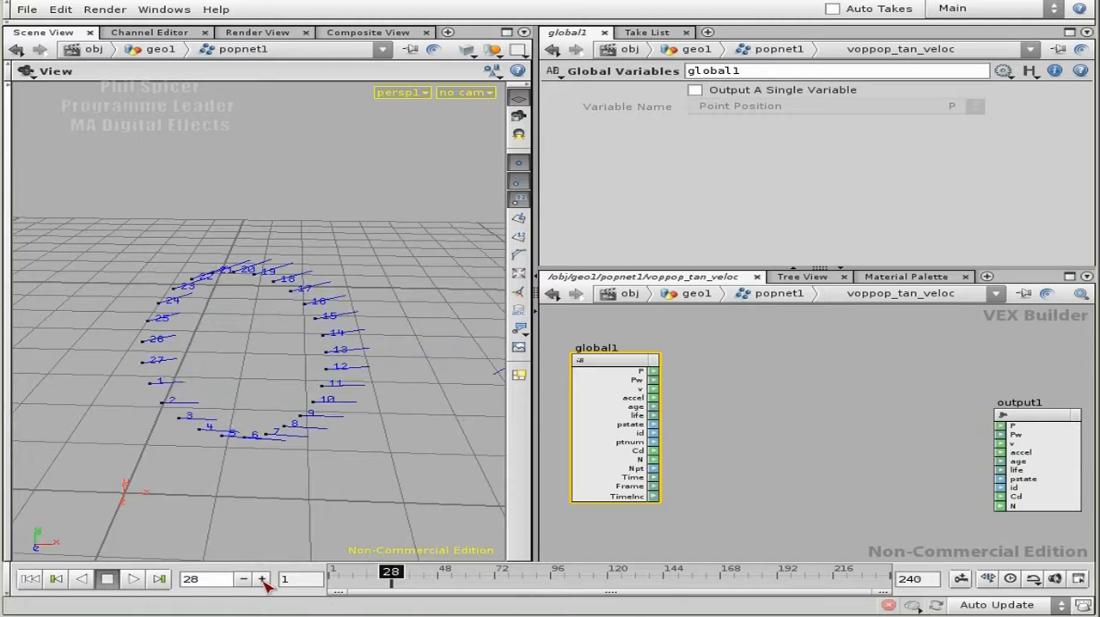
{"action": "left_click", "coordinate": [262, 578]}
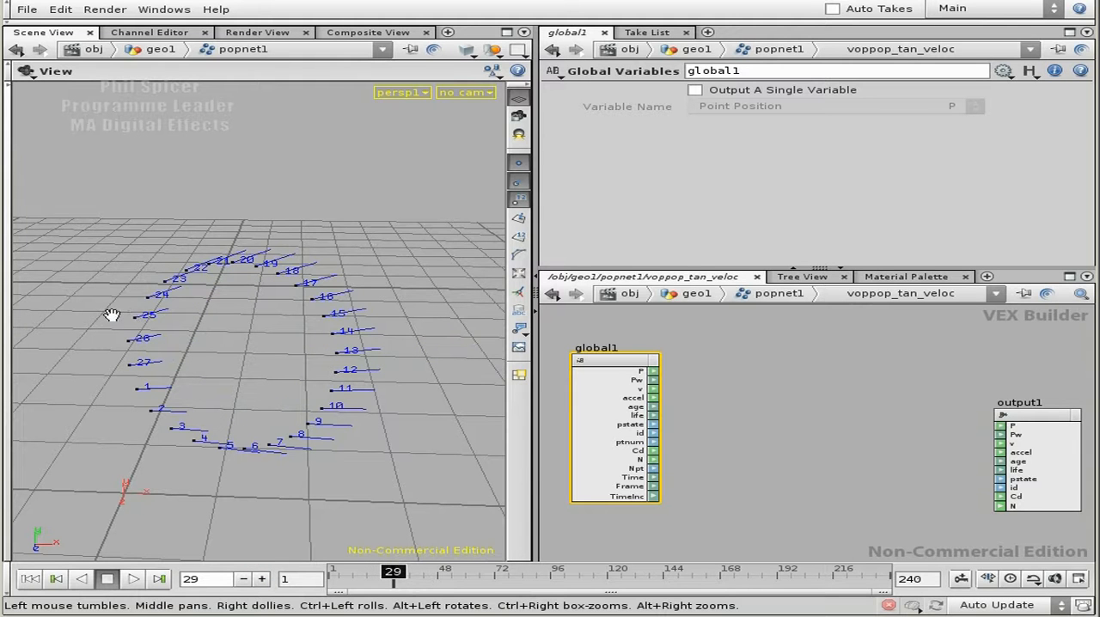
{"action": "left_click_drag", "start_coordinate": [113, 327], "coordinate": [177, 319]}
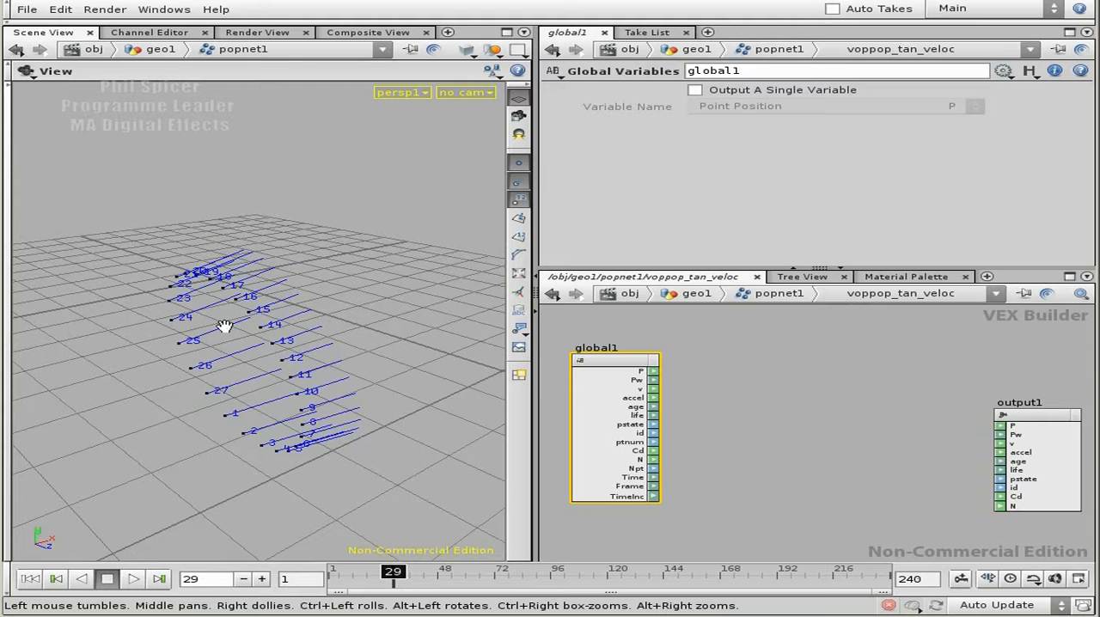
{"action": "left_click_drag", "start_coordinate": [206, 346], "coordinate": [166, 367]}
{"action": "left_click_drag", "start_coordinate": [157, 322], "coordinate": [300, 351]}
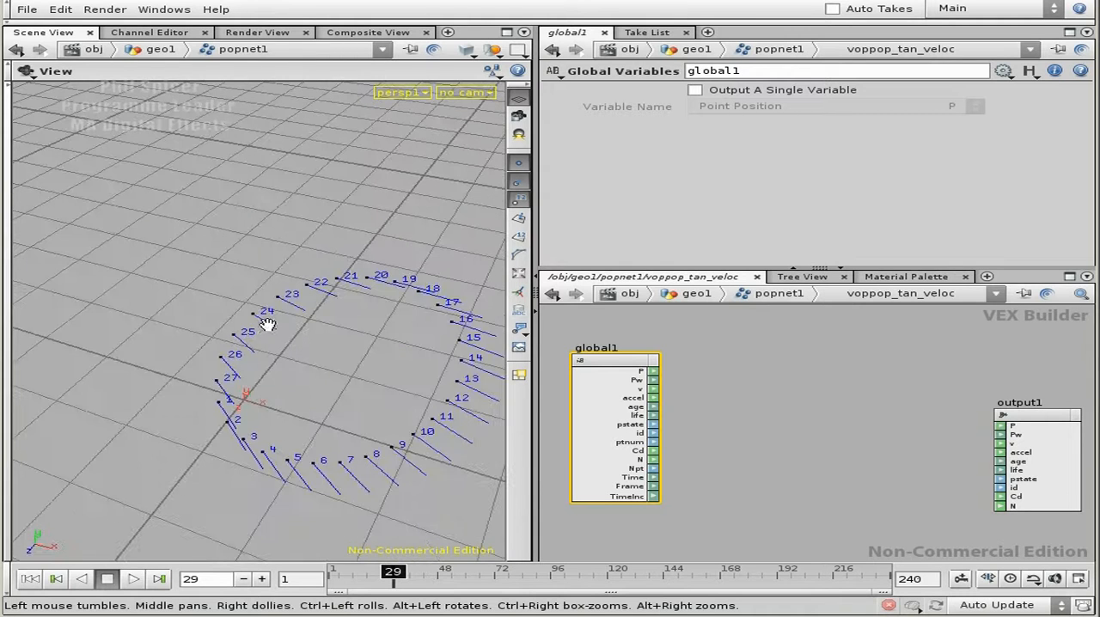
{"action": "left_click_drag", "start_coordinate": [253, 319], "coordinate": [247, 316]}
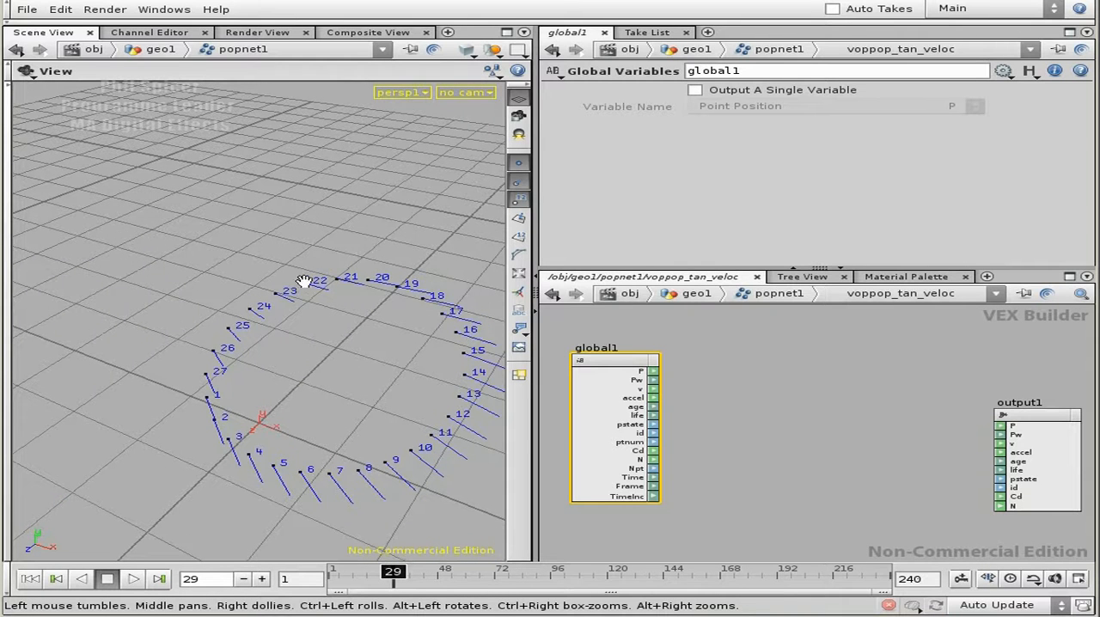
{"action": "left_click_drag", "start_coordinate": [241, 319], "coordinate": [253, 289]}
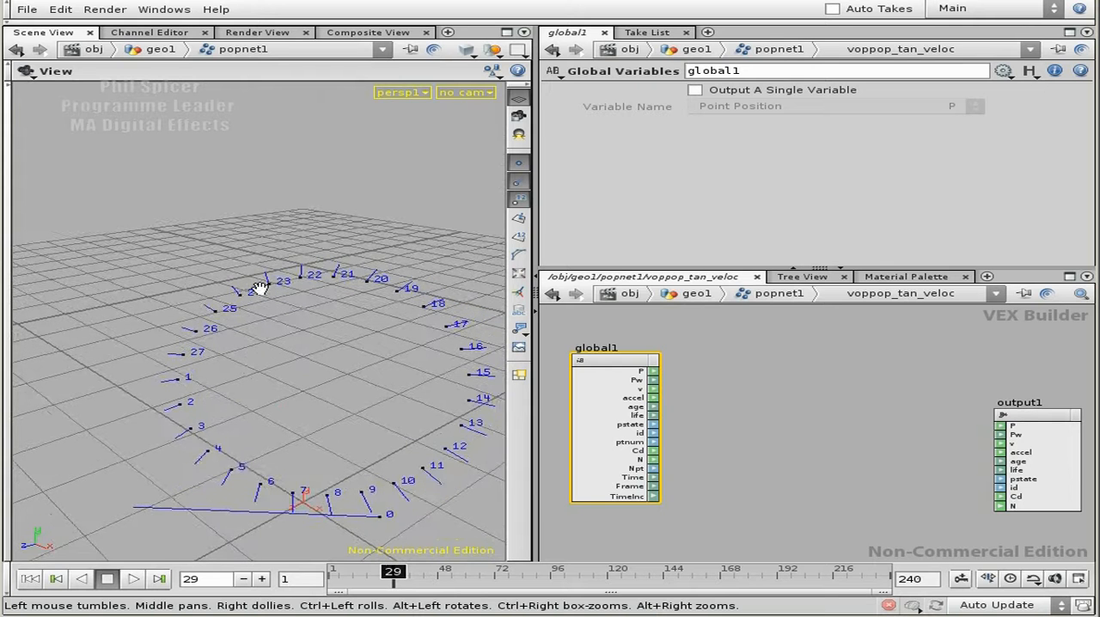
{"action": "mouse_move", "coordinate": [222, 306]}
{"action": "left_mouse_down"}
{"action": "mouse_move", "coordinate": [246, 312]}
{"action": "mouse_move", "coordinate": [237, 315]}
{"action": "left_mouse_up"}
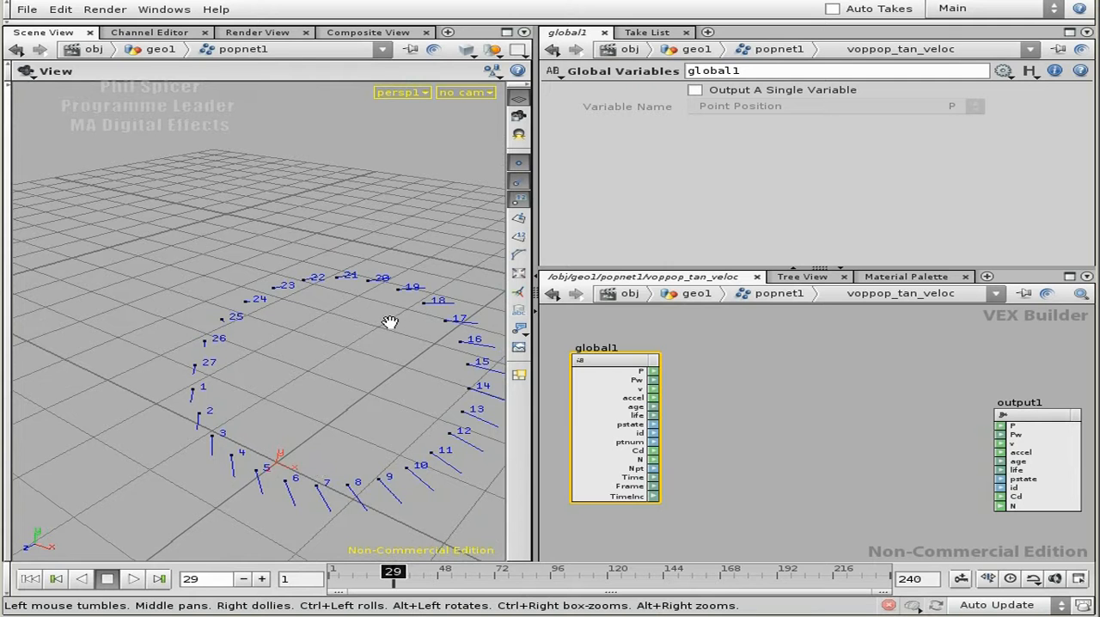
{"action": "left_click_drag", "start_coordinate": [270, 336], "coordinate": [295, 348]}
{"action": "left_click_drag", "start_coordinate": [301, 307], "coordinate": [247, 299]}
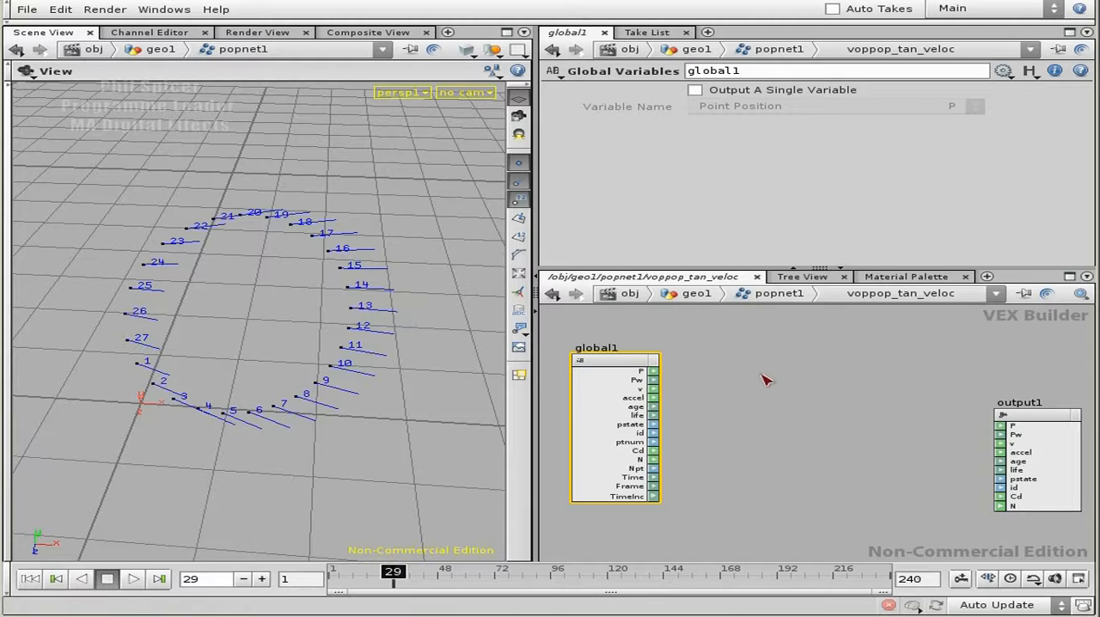
Add a Cross Product node between the global variables and output nodes.
{"action": "middle_click_drag", "start_coordinate": [743, 388], "coordinate": [725, 376]}
{"action": "right_click_drag", "start_coordinate": [761, 430], "coordinate": [774, 425]}
{"action": "middle_click_drag", "start_coordinate": [729, 419], "coordinate": [732, 414]}
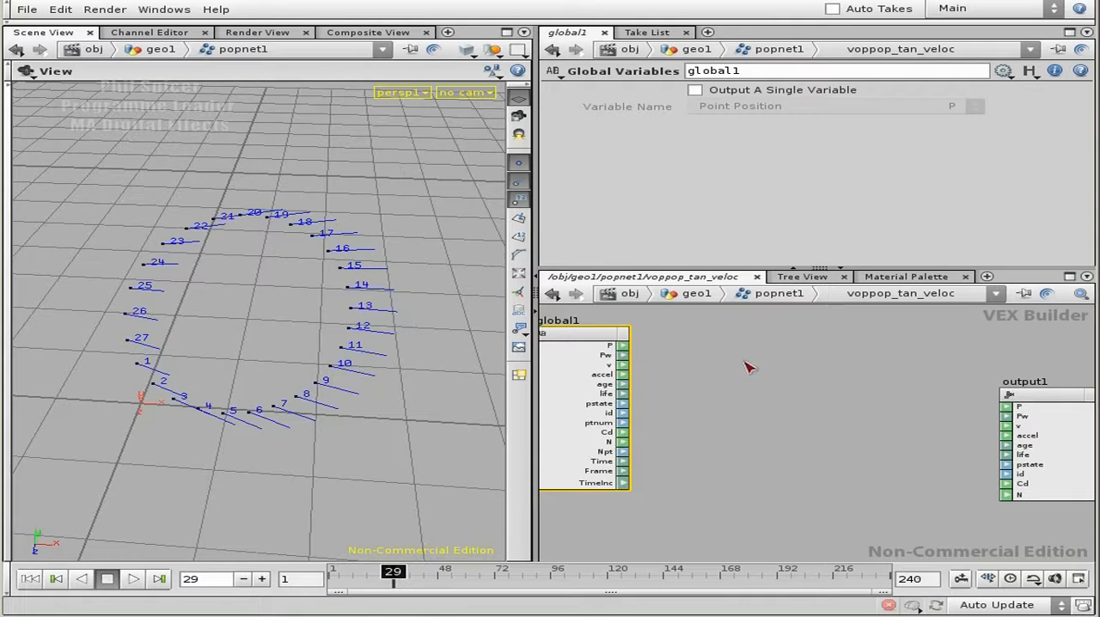
{"action": "middle_click_drag", "start_coordinate": [771, 378], "coordinate": [781, 373]}
{"action": "key", "text": "Tab"}
{"action": "type", "text": "cr"}
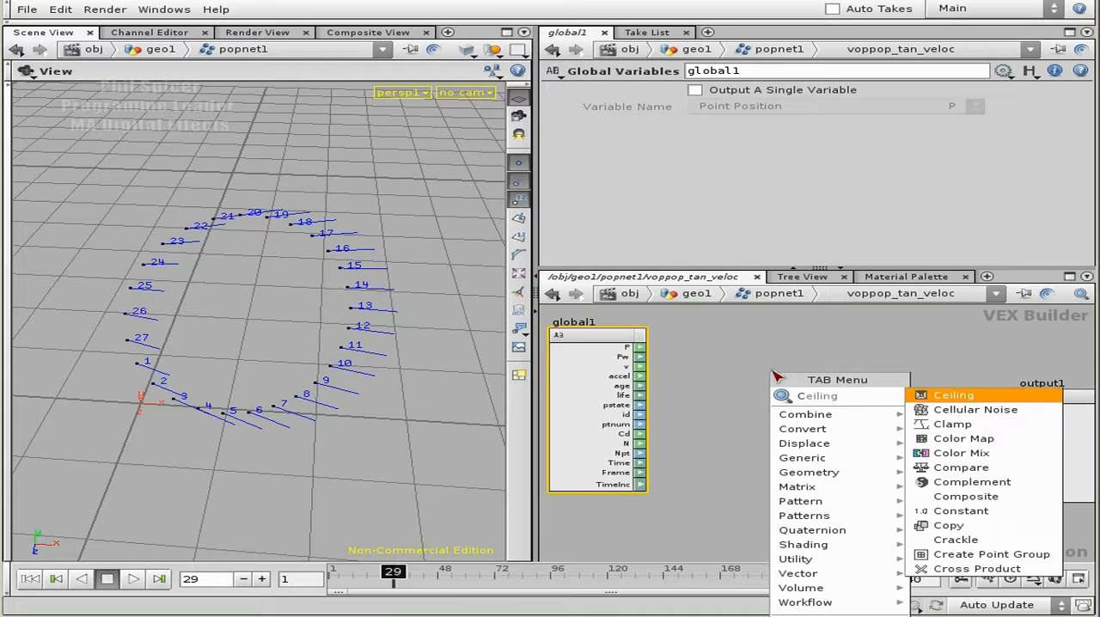
{"action": "type", "text": "oss"}
{"action": "key", "text": "Return"}
{"action": "left_click", "coordinate": [748, 421]}
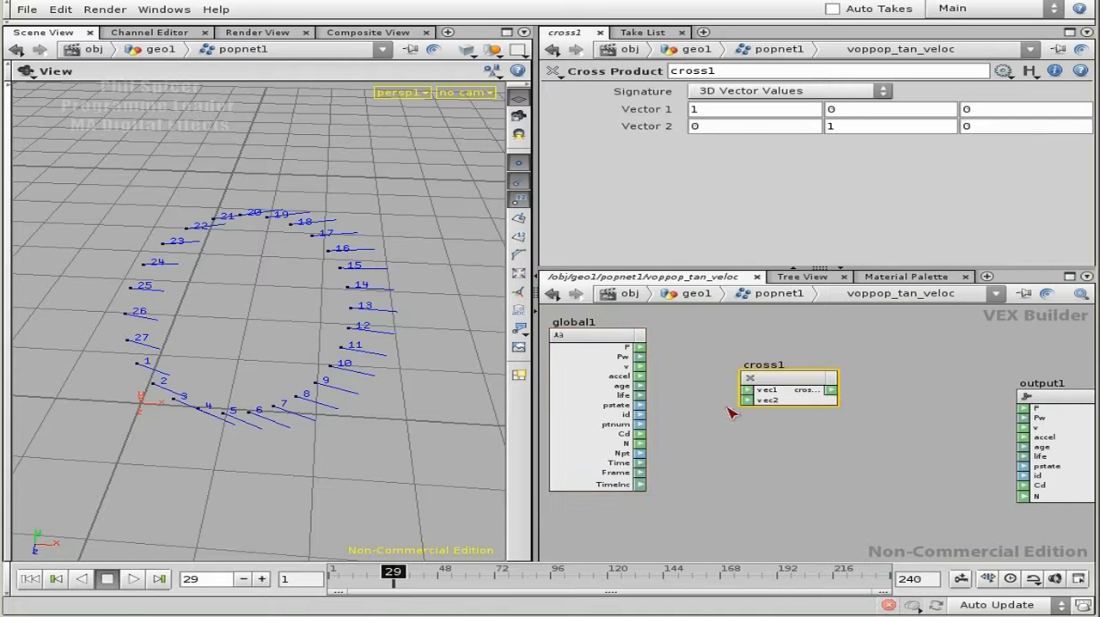
Connect the global N output to vec1 and the global v output to vec2 of the Cross Product node.
{"action": "scroll", "coordinate": [748, 427], "scroll_direction": "up", "scroll_amount": 1}
{"action": "right_click_drag", "start_coordinate": [747, 428], "coordinate": [735, 443]}
{"action": "middle_click_drag", "start_coordinate": [736, 443], "coordinate": [765, 443]}
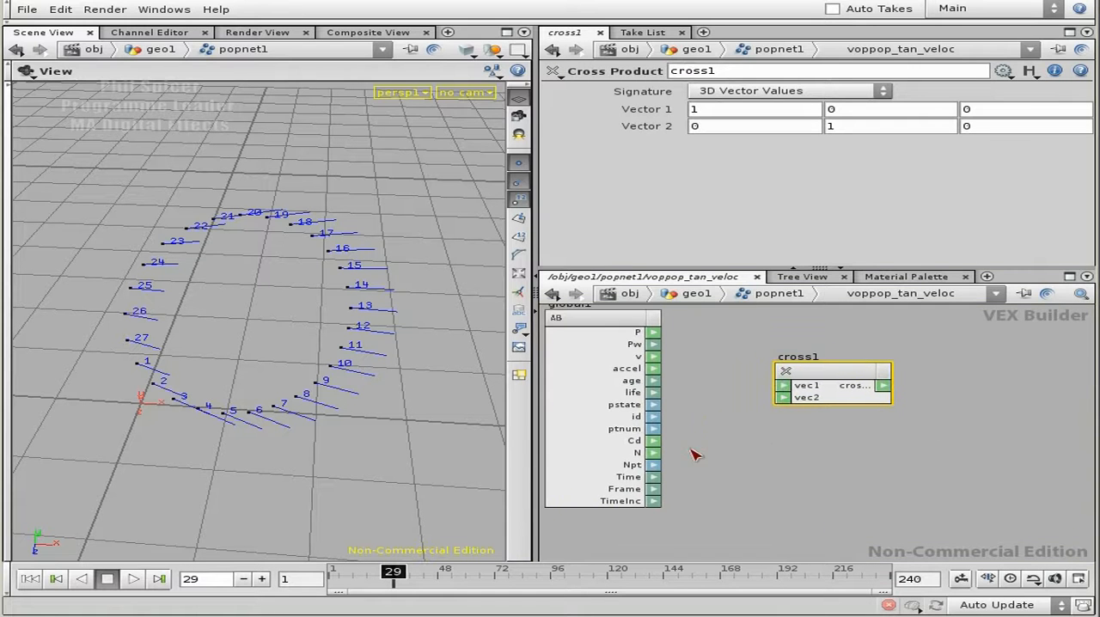
{"action": "left_click_drag", "start_coordinate": [654, 453], "coordinate": [784, 386]}
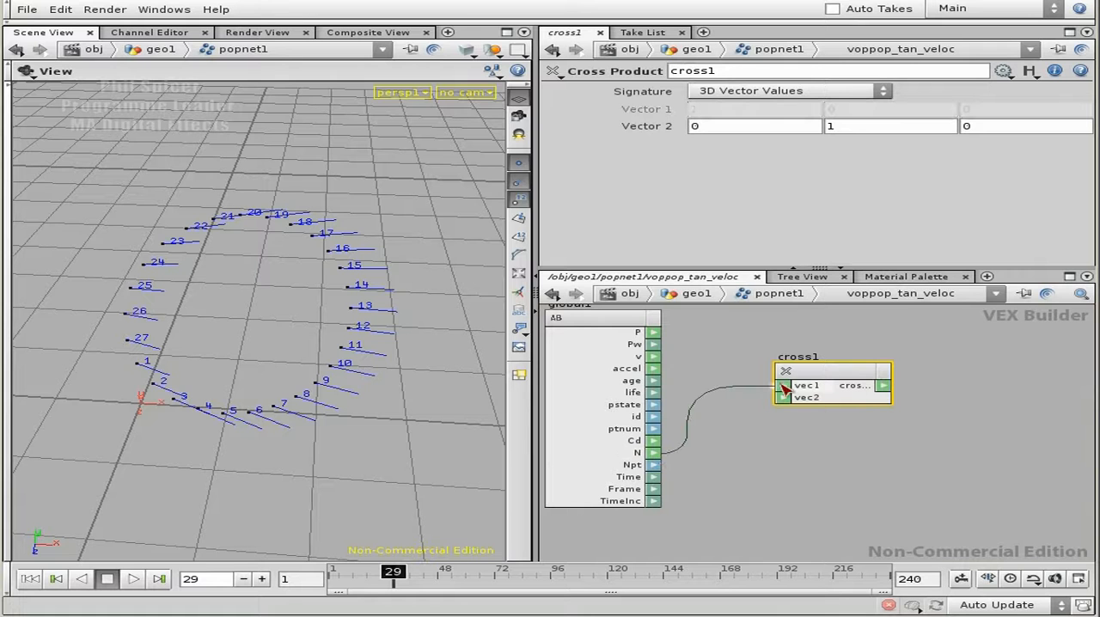
{"action": "left_click_drag", "start_coordinate": [660, 363], "coordinate": [782, 398]}
Move the Cross Product node lower and place an Add node between it and the output node.
{"action": "middle_click_drag", "start_coordinate": [876, 445], "coordinate": [694, 462]}
{"action": "left_click_drag", "start_coordinate": [935, 391], "coordinate": [995, 387]}
{"action": "scroll", "coordinate": [796, 411], "scroll_direction": "down", "scroll_amount": 2}
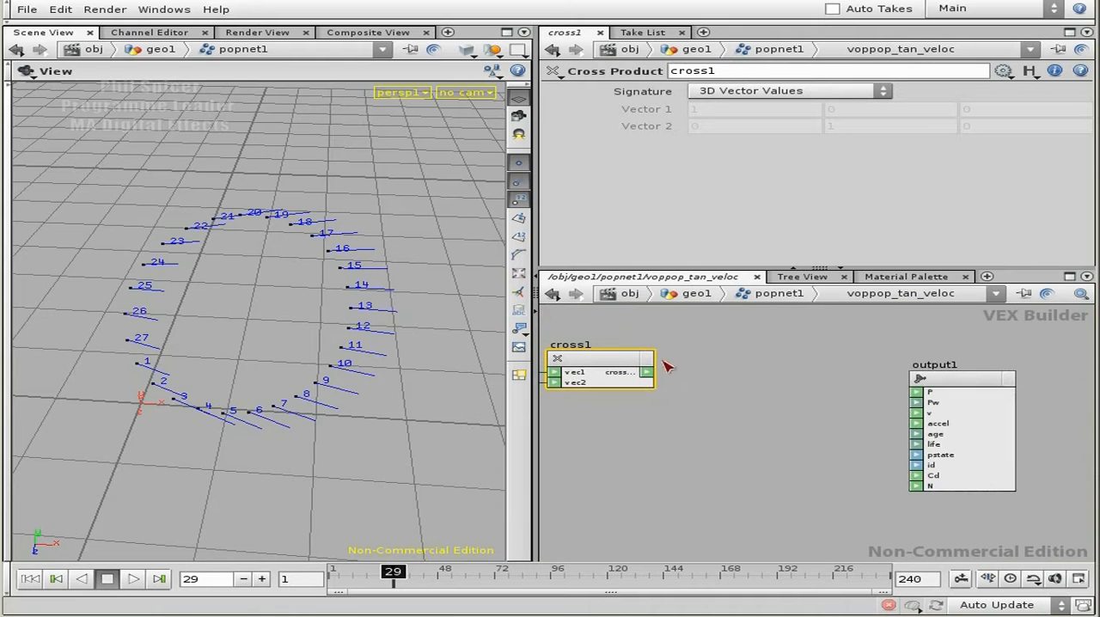
{"action": "middle_click_drag", "start_coordinate": [679, 379], "coordinate": [787, 414]}
{"action": "left_click_drag", "start_coordinate": [725, 393], "coordinate": [732, 451]}
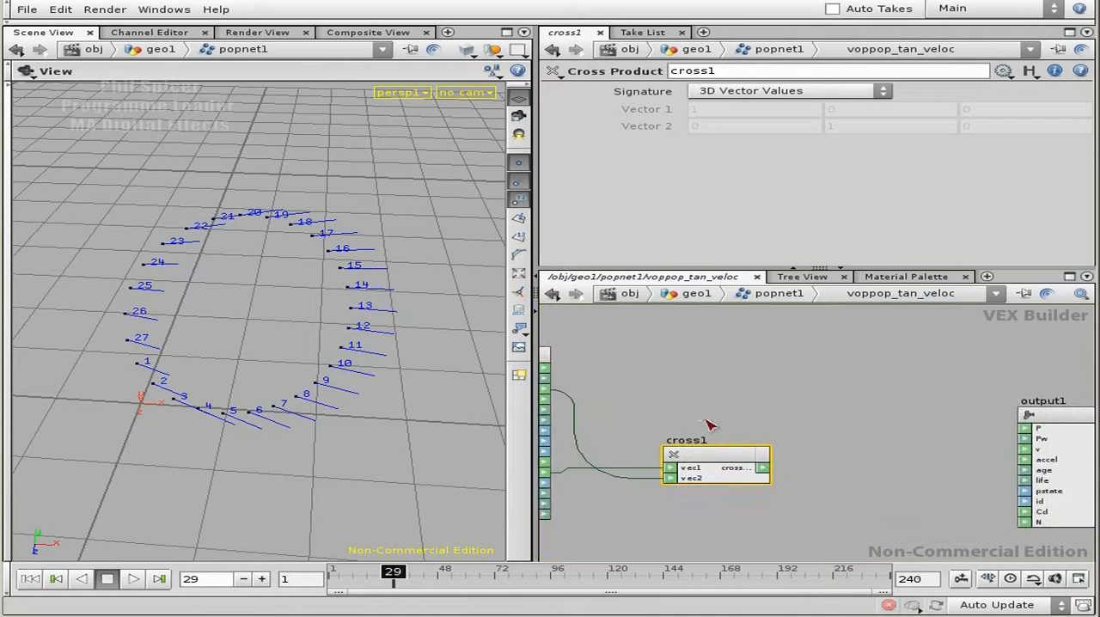
{"action": "middle_click_drag", "start_coordinate": [792, 413], "coordinate": [805, 389]}
{"action": "key", "text": "Tab"}
{"action": "type", "text": "a"}
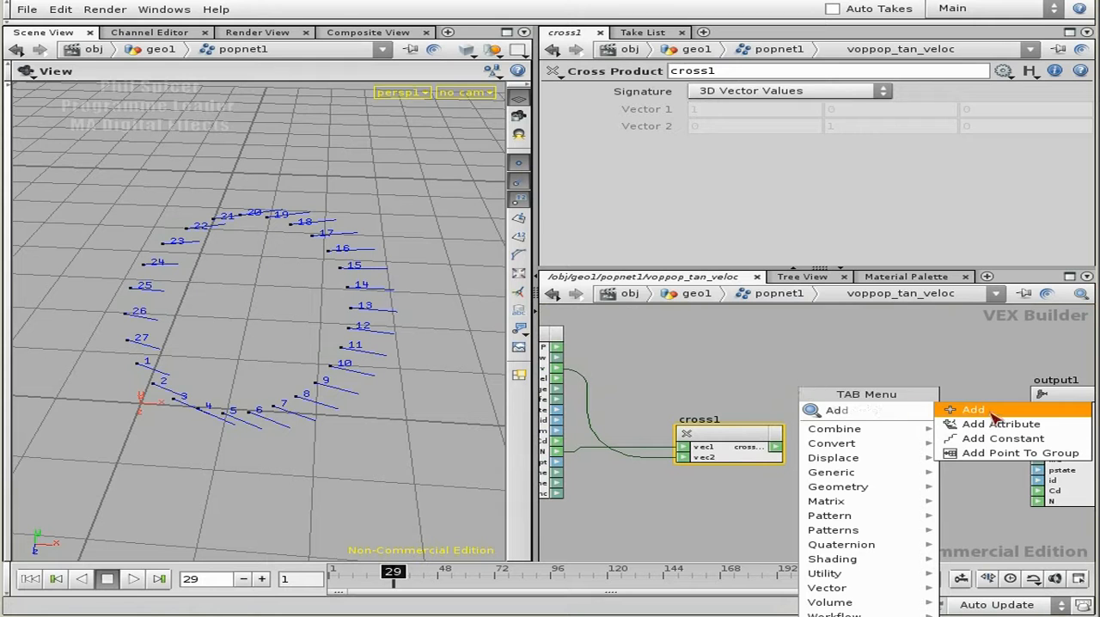
{"action": "key", "text": "Return"}
{"action": "left_click", "coordinate": [898, 385]}
{"action": "left_click_drag", "start_coordinate": [853, 381], "coordinate": [881, 381]}
{"action": "middle_click_drag", "start_coordinate": [908, 430], "coordinate": [928, 418]}
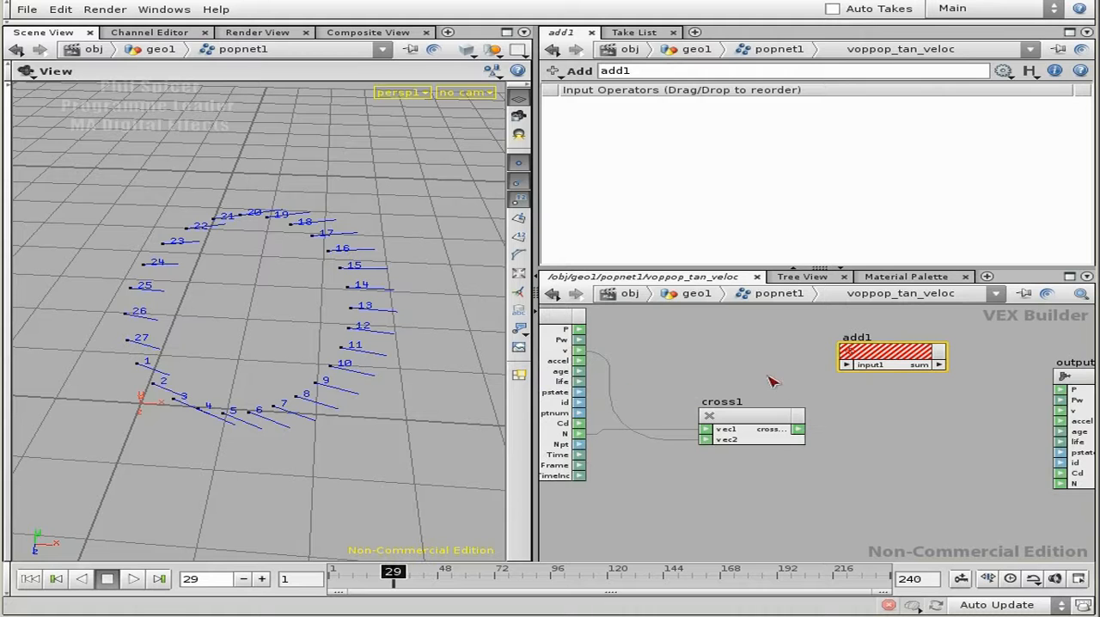
Feed the global v and the cross product into the Add node and connect its sum to the output node's v.
{"action": "mouse_move", "coordinate": [581, 350]}
{"action": "left_mouse_down"}
{"action": "mouse_move", "coordinate": [847, 356]}
{"action": "mouse_move", "coordinate": [784, 421]}
{"action": "left_mouse_up"}
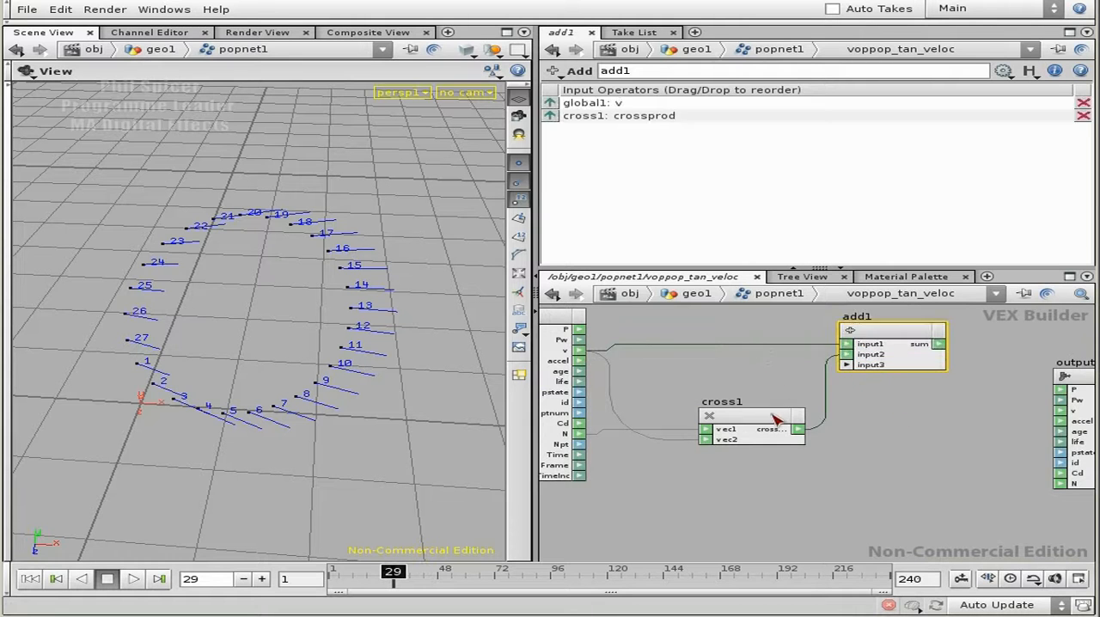
{"action": "middle_click_drag", "start_coordinate": [931, 426], "coordinate": [846, 429]}
{"action": "right_click_drag", "start_coordinate": [900, 430], "coordinate": [863, 416]}
{"action": "left_click_drag", "start_coordinate": [864, 365], "coordinate": [960, 417]}
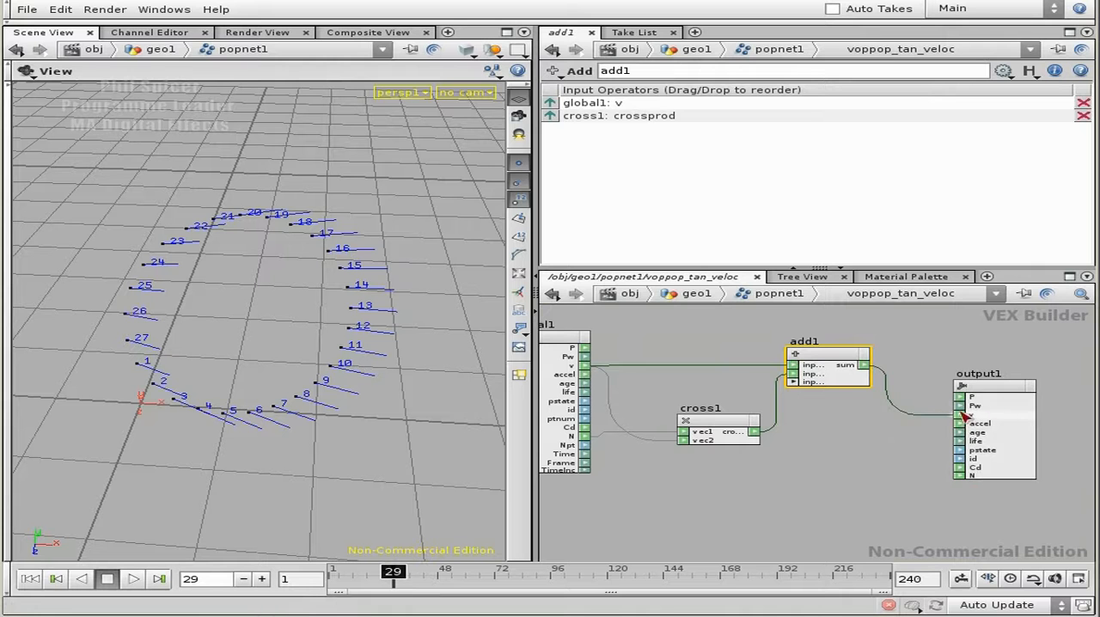
Play the simulation from the first frame, examine the particle ring's velocity vectors frame by frame, and rewind to frame 1.
{"action": "left_click", "coordinate": [31, 579]}
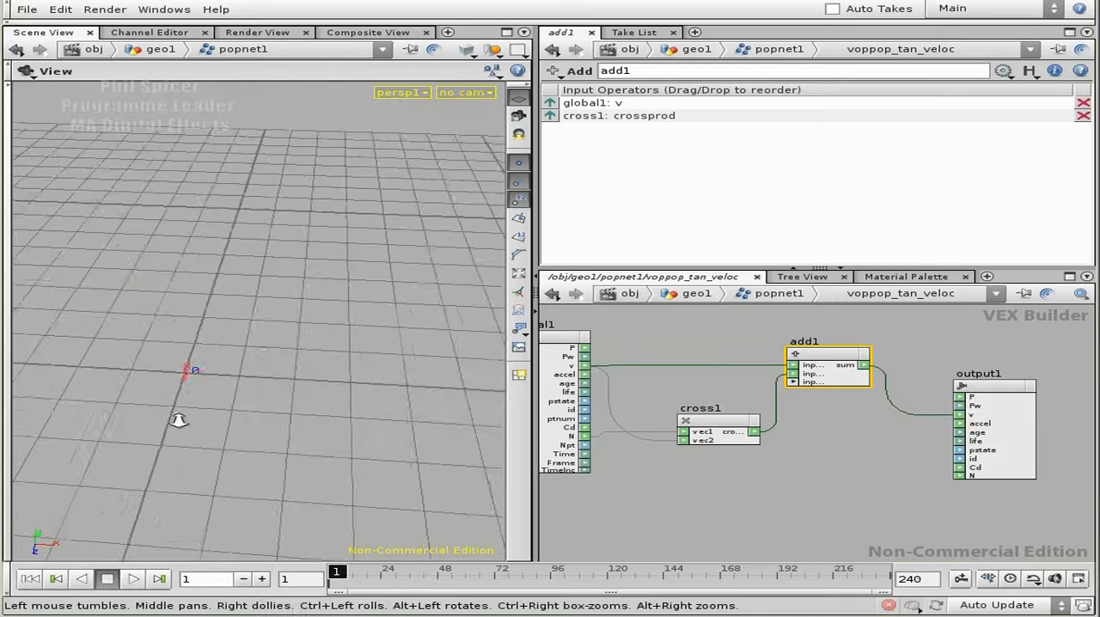
{"action": "left_click", "coordinate": [126, 580]}
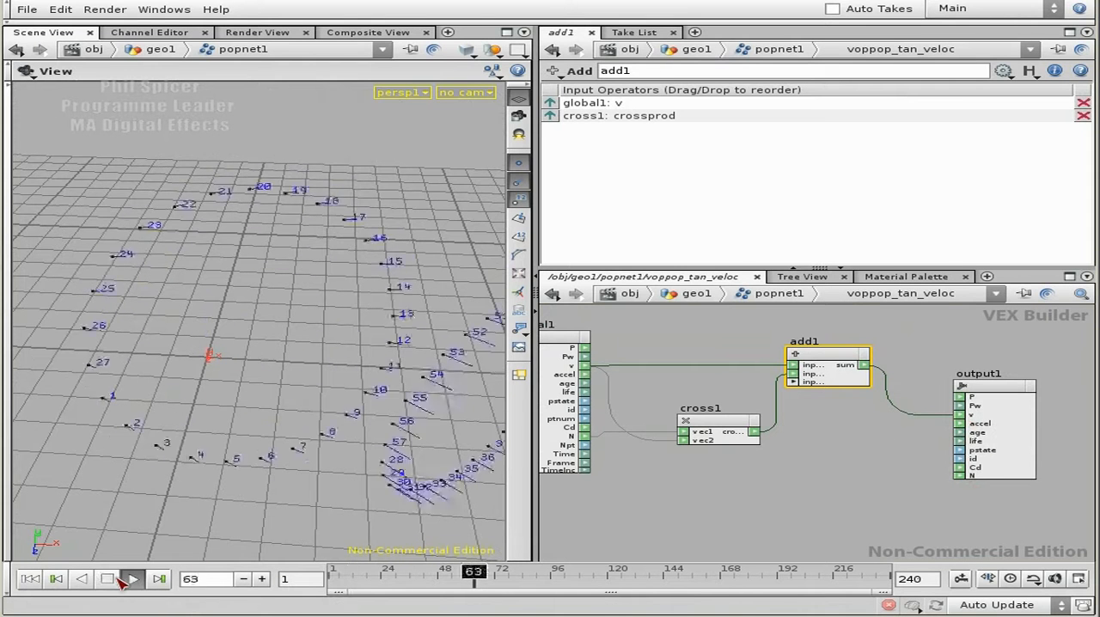
{"action": "left_click_drag", "start_coordinate": [295, 450], "coordinate": [115, 511]}
{"action": "left_click", "coordinate": [261, 580]}
{"action": "left_click", "coordinate": [261, 580]}
{"action": "left_click", "coordinate": [261, 580]}
{"action": "left_click", "coordinate": [262, 580]}
{"action": "left_click", "coordinate": [262, 581]}
{"action": "left_click", "coordinate": [261, 580]}
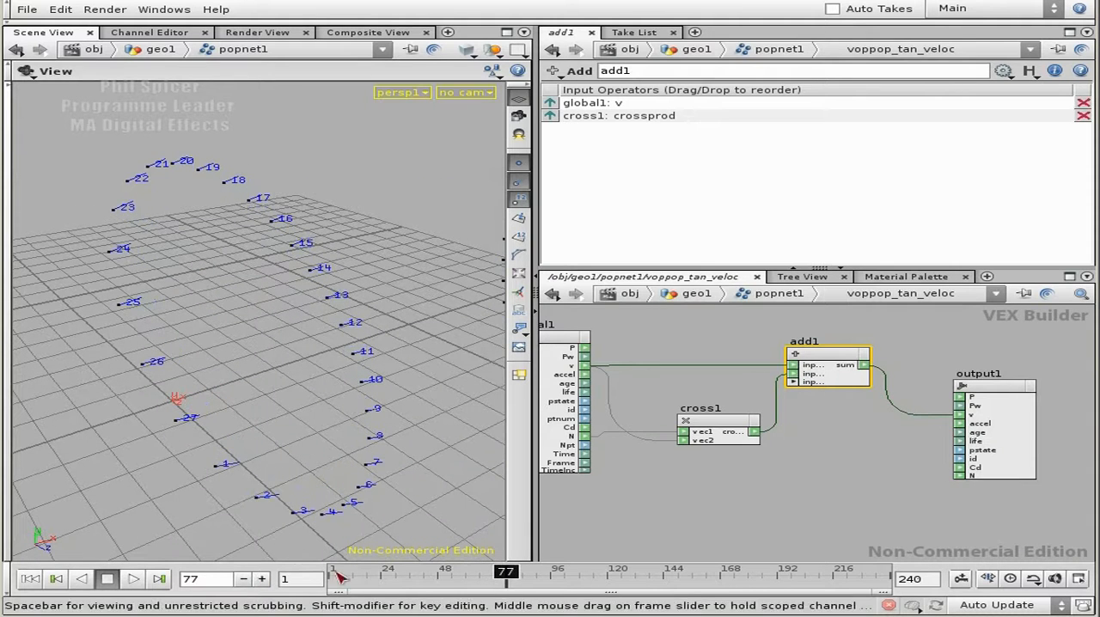
{"action": "left_click", "coordinate": [33, 579]}
Space out the Cross Product, Add and output nodes to make room after the cross product.
{"action": "middle_click_drag", "start_coordinate": [900, 442], "coordinate": [810, 442]}
{"action": "left_click_drag", "start_coordinate": [915, 387], "coordinate": [961, 391]}
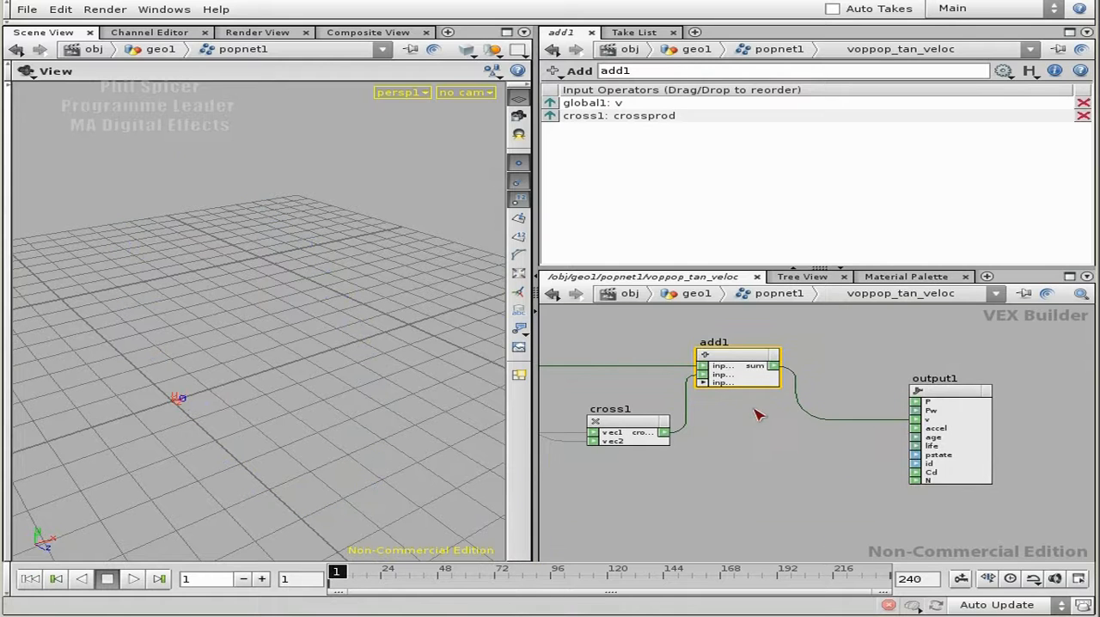
{"action": "middle_click_drag", "start_coordinate": [760, 412], "coordinate": [821, 387]}
{"action": "left_click_drag", "start_coordinate": [847, 368], "coordinate": [906, 364]}
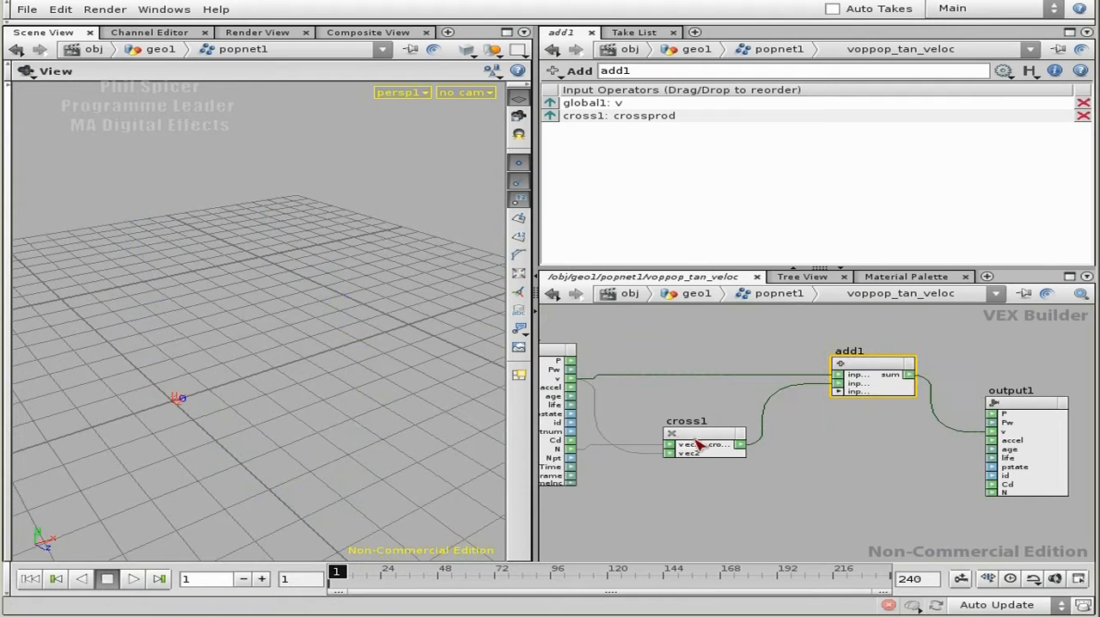
{"action": "left_click_drag", "start_coordinate": [699, 440], "coordinate": [680, 438]}
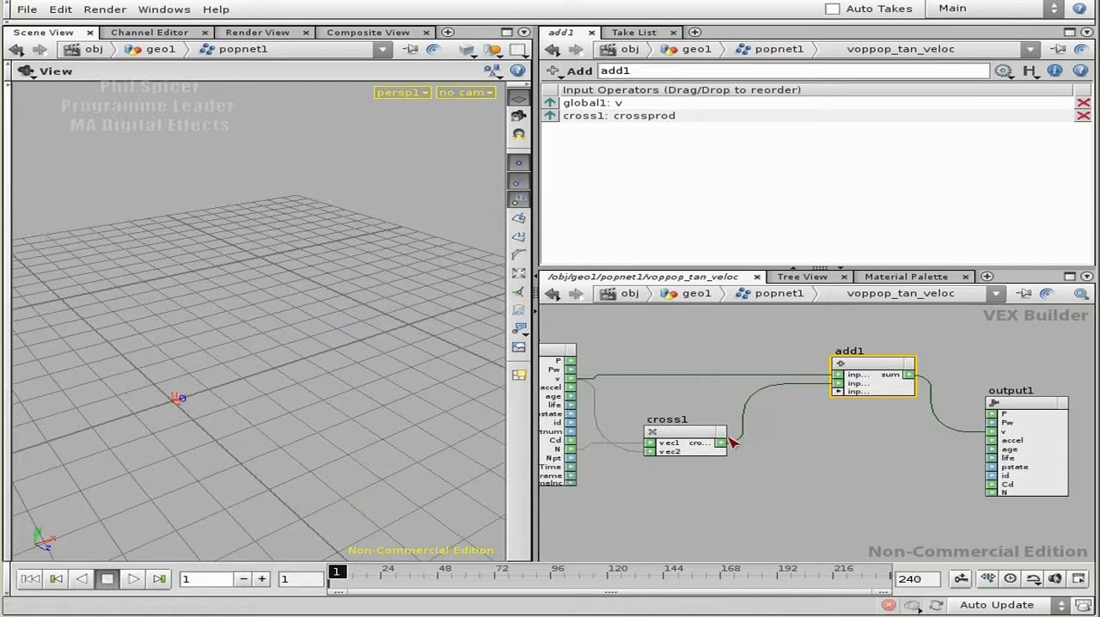
Insert a Normalize node between the Cross Product and Add nodes, and move the Add and output nodes farther away.
{"action": "key", "text": "Tab"}
{"action": "type", "text": "No"}
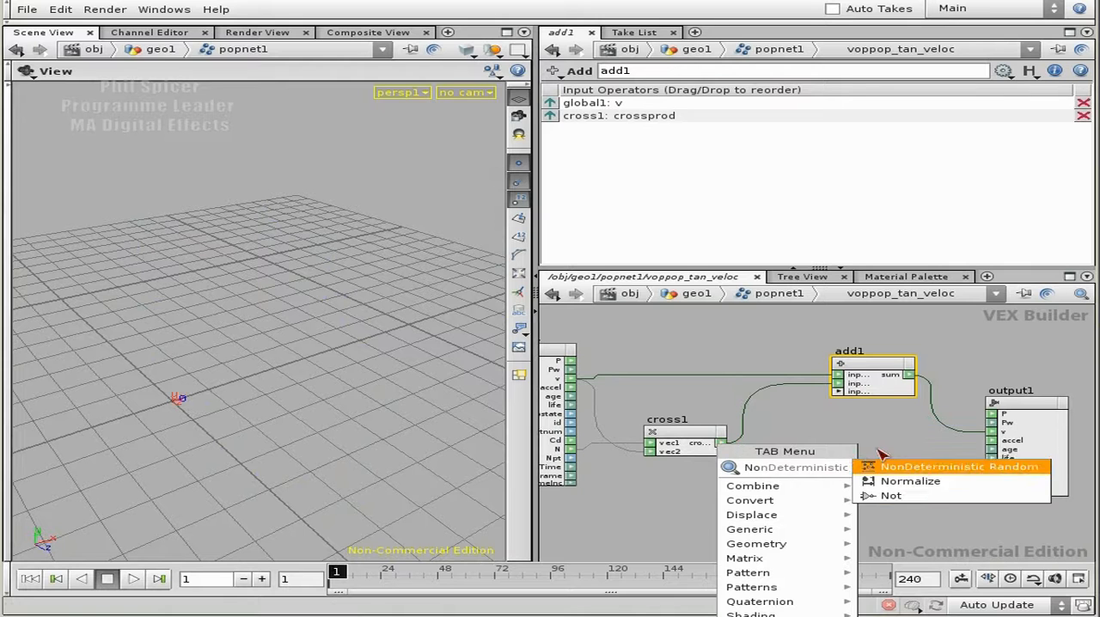
{"action": "left_click", "coordinate": [899, 482]}
{"action": "left_click", "coordinate": [800, 442]}
{"action": "middle_click_drag", "start_coordinate": [879, 419], "coordinate": [632, 424]}
{"action": "left_click_drag", "start_coordinate": [779, 411], "coordinate": [924, 406]}
{"action": "left_click", "coordinate": [732, 354]}
{"action": "left_click_drag", "start_coordinate": [623, 375], "coordinate": [759, 371]}
{"action": "middle_click_drag", "start_coordinate": [731, 472], "coordinate": [816, 447]}
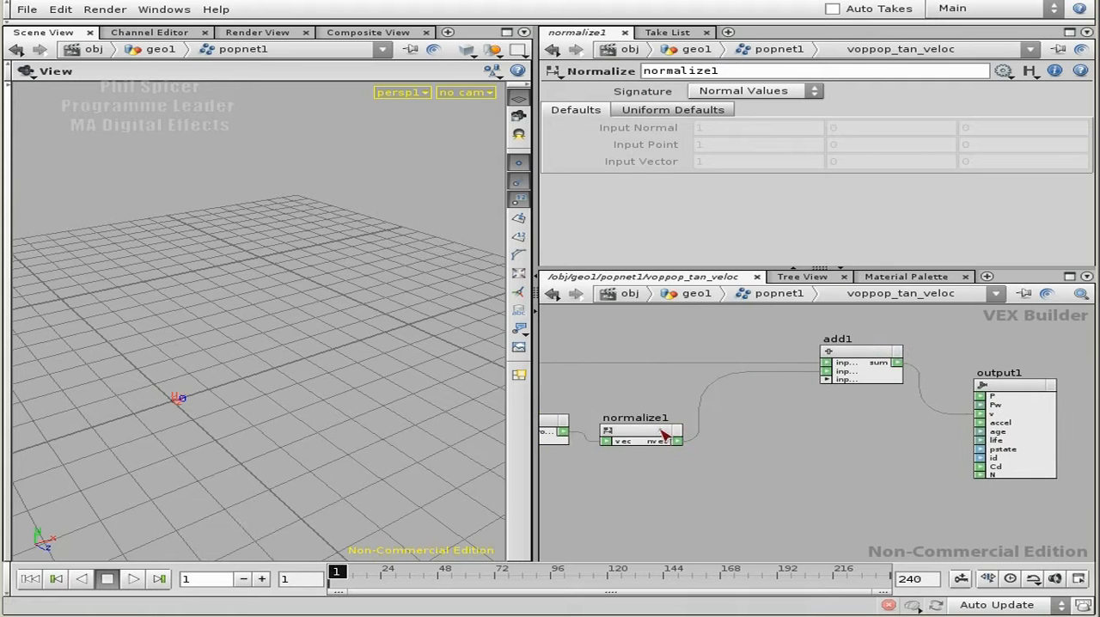
Insert a Multiply node between the Normalize and Add nodes, and space out the Add and output nodes.
{"action": "key", "text": "Tab"}
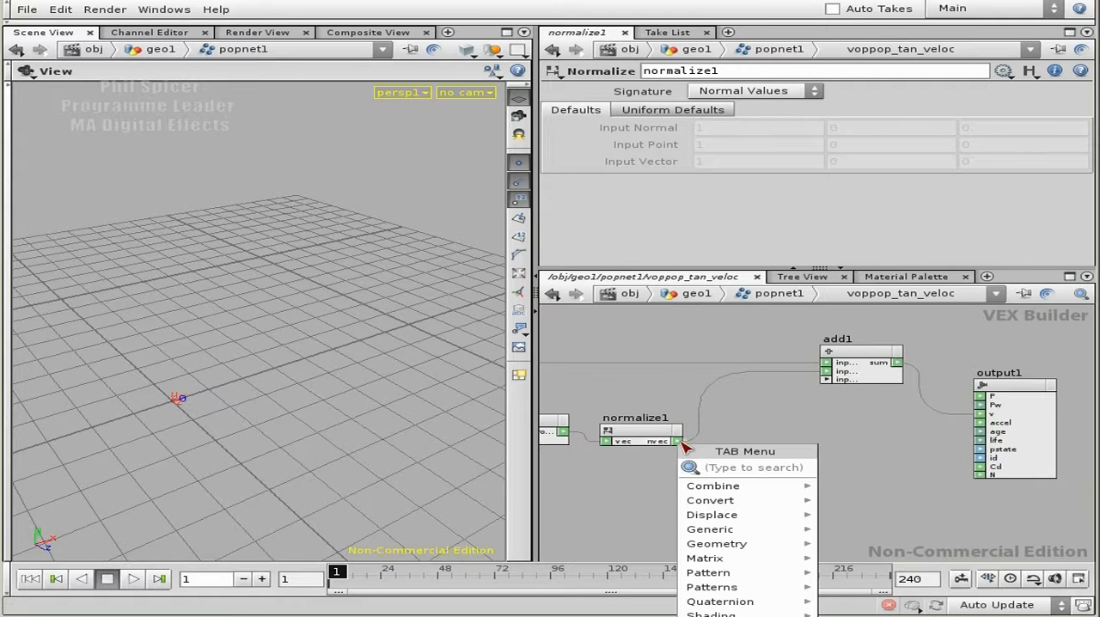
{"action": "type", "text": "Multiply"}
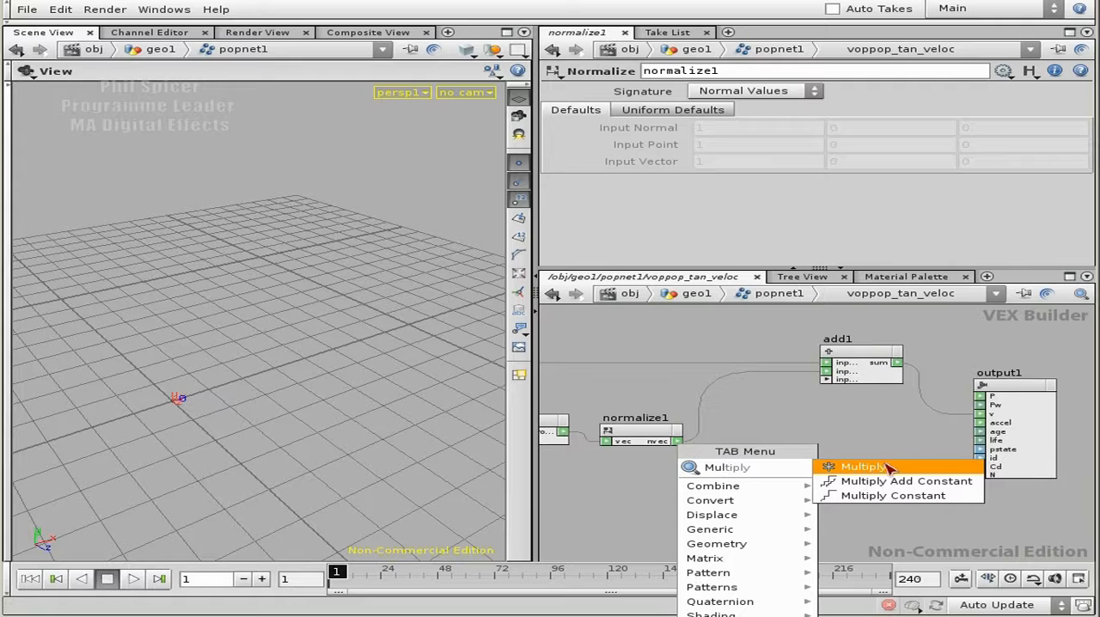
{"action": "left_click", "coordinate": [893, 466]}
{"action": "left_click", "coordinate": [784, 437]}
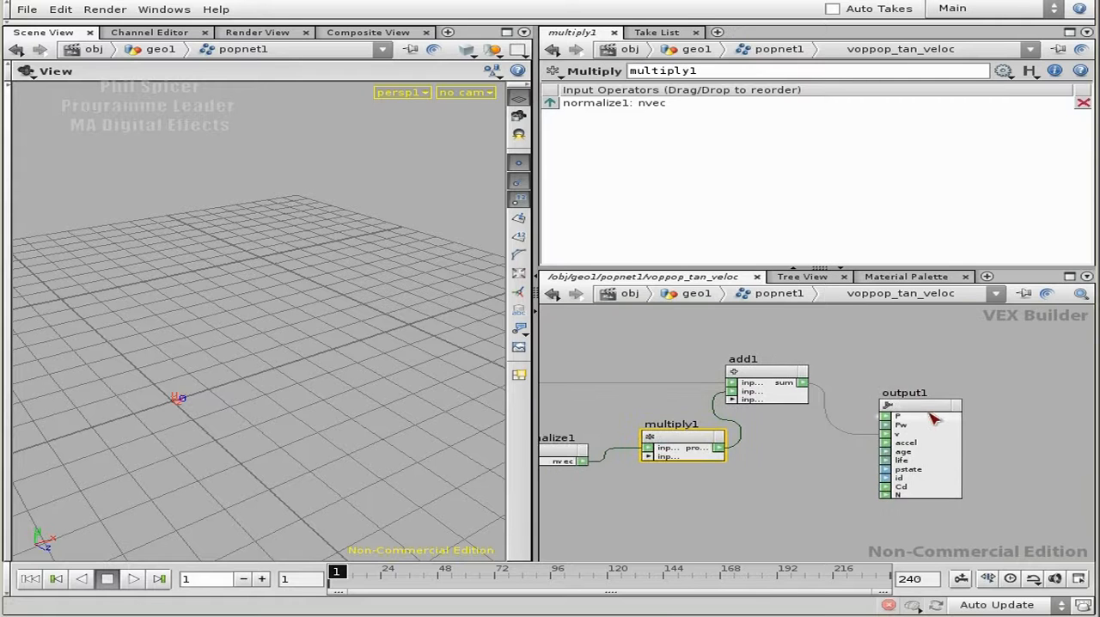
{"action": "left_click_drag", "start_coordinate": [917, 421], "coordinate": [956, 419]}
{"action": "left_click_drag", "start_coordinate": [767, 373], "coordinate": [867, 372]}
{"action": "middle_click_drag", "start_coordinate": [790, 490], "coordinate": [899, 466]}
Add a Parameter node below the Multiply node.
{"action": "key", "text": "Tab"}
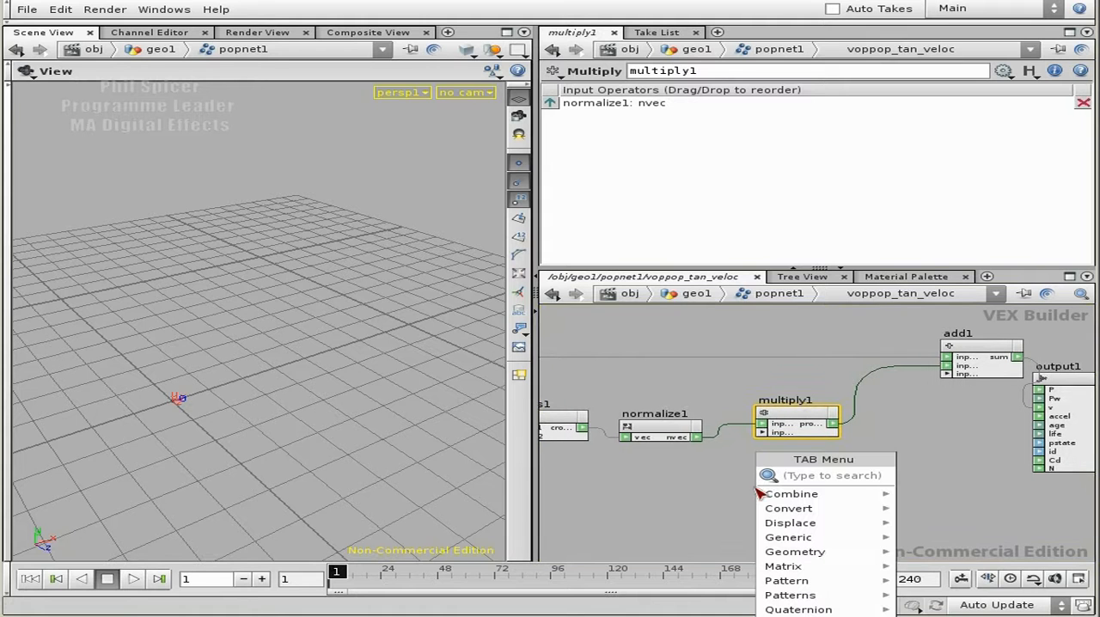
{"action": "type", "text": "Parameter"}
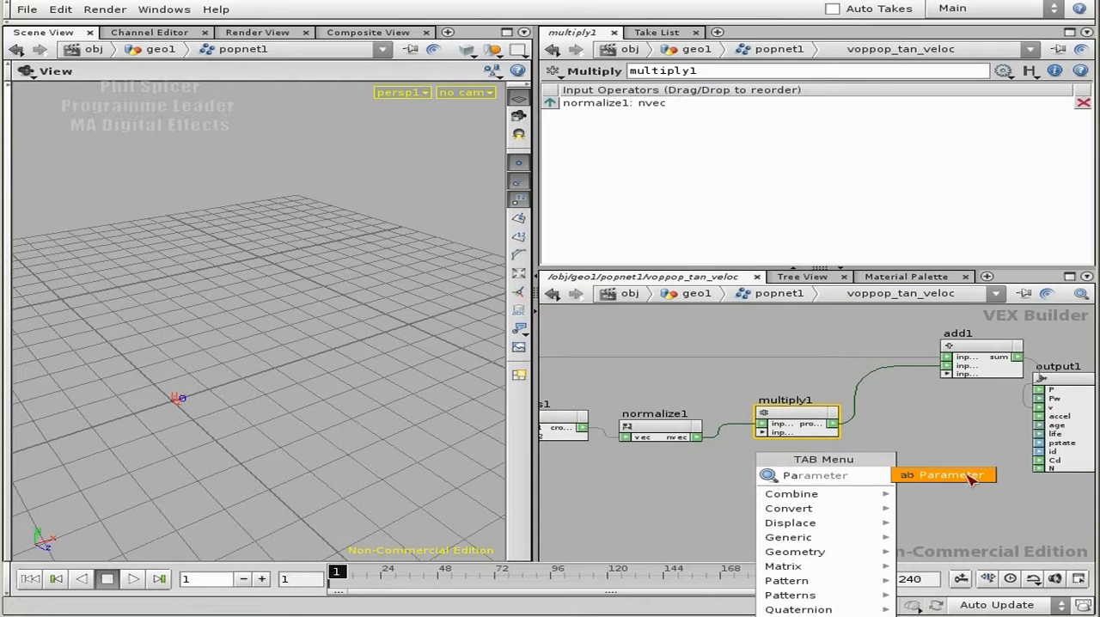
{"action": "left_click", "coordinate": [970, 477]}
{"action": "left_click", "coordinate": [771, 488]}
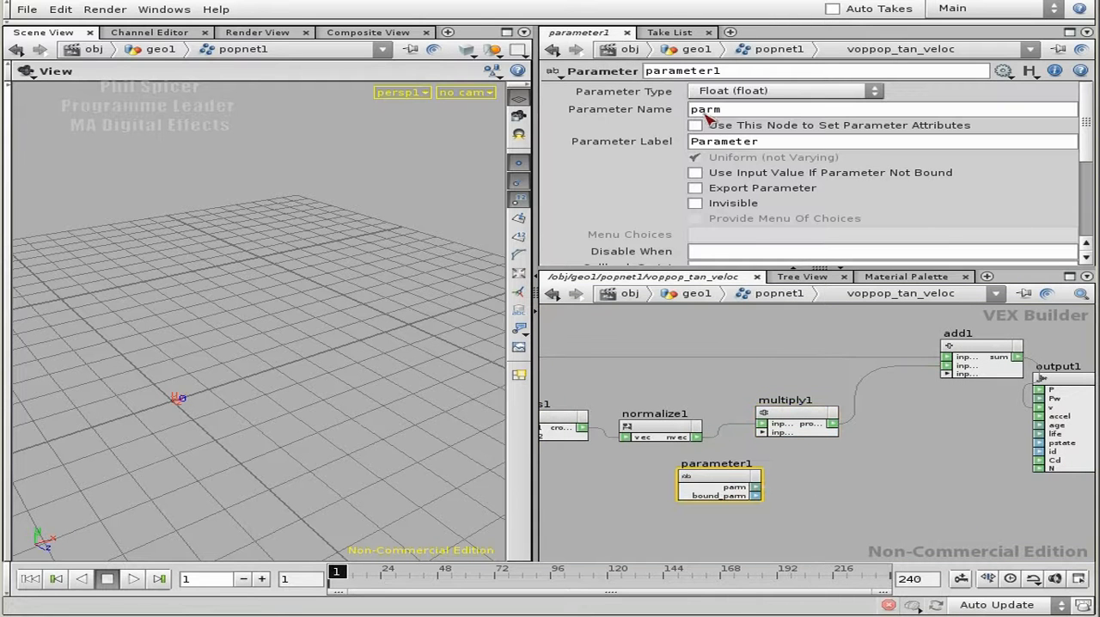
Set the parameter's name to tan_mult and its label to "Tangent Mulitiplier".
{"action": "left_click_drag", "start_coordinate": [737, 110], "coordinate": [695, 109]}
{"action": "key", "text": "Return"}
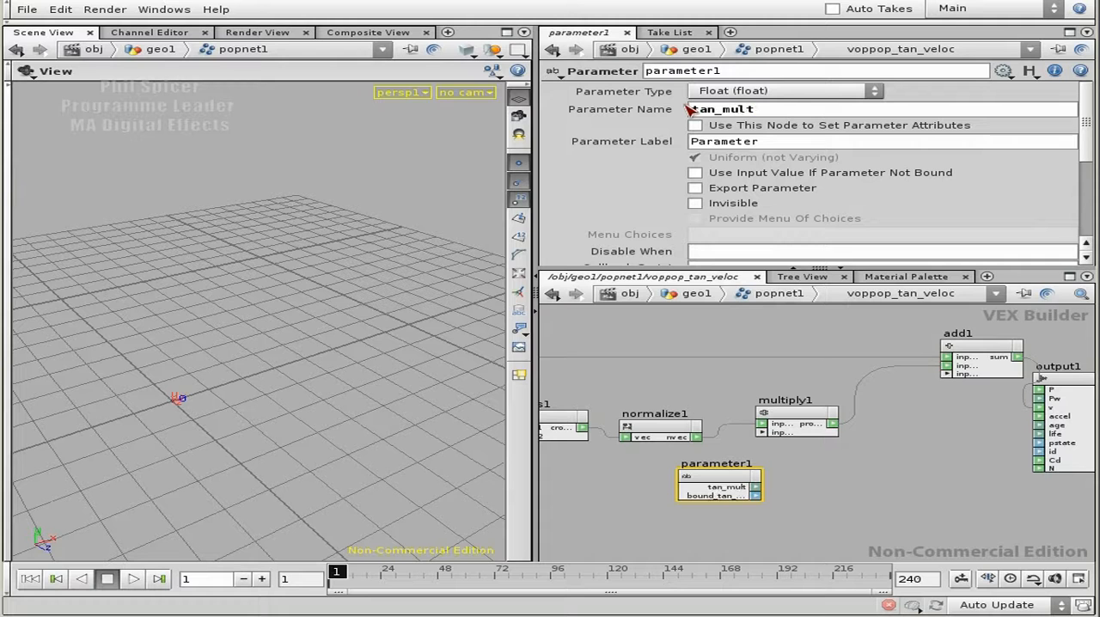
{"action": "left_click_drag", "start_coordinate": [775, 144], "coordinate": [693, 147]}
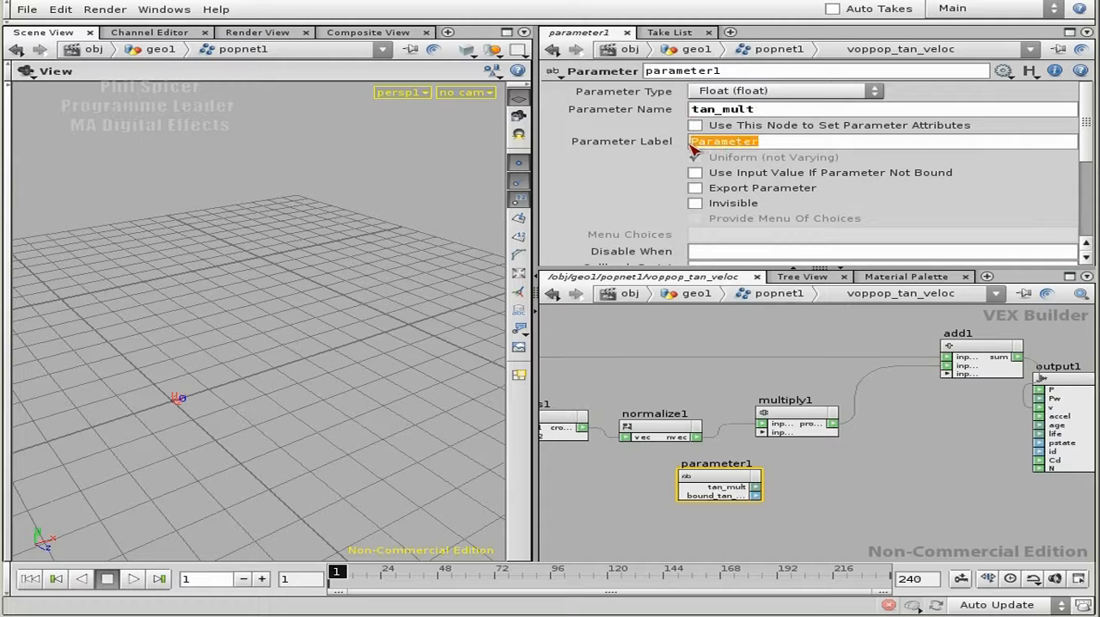
{"action": "type", "text": "Tangent Multipli"}
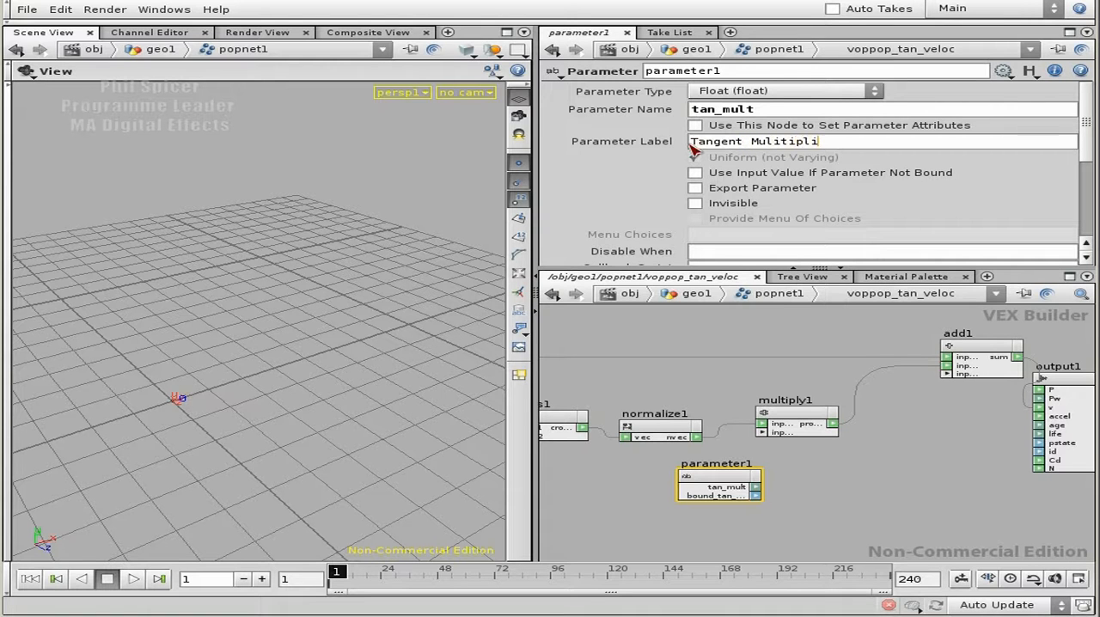
{"action": "key", "text": "Return"}
Rename the Parameter node to tan_mult by copying its parameter name.
{"action": "double_click", "coordinate": [700, 106]}
{"action": "key", "text": "ctrl+c"}
{"action": "double_click", "coordinate": [683, 70]}
{"action": "key", "text": "ctrl+v"}
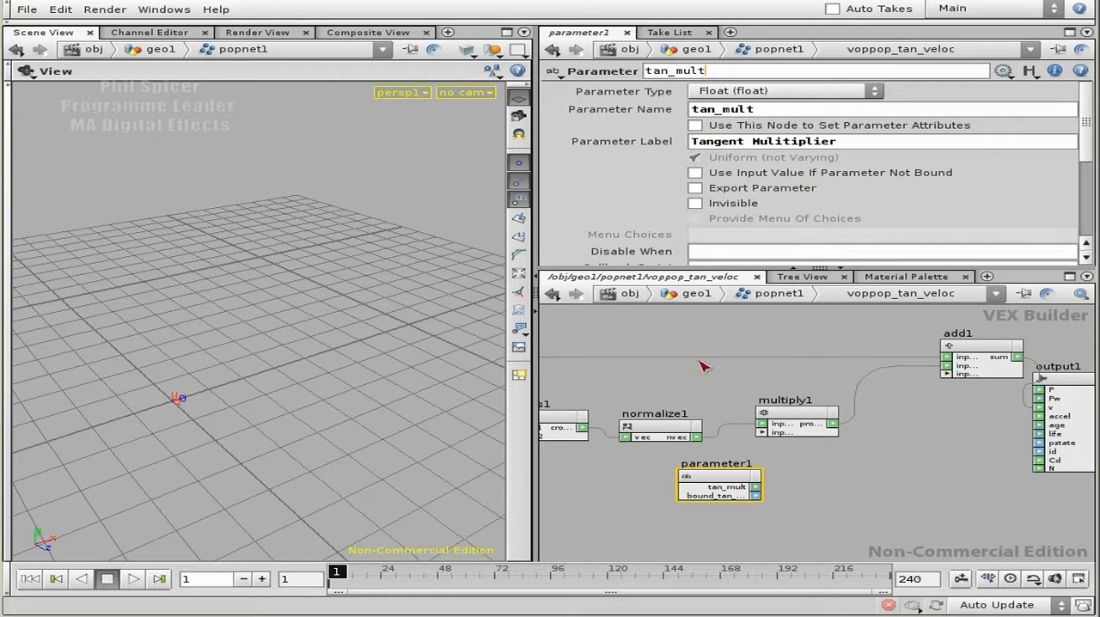
Connect the tan_mult output to the second input of the Multiply node, and tidy the positions of the parameter and output nodes.
{"action": "right_click_drag", "start_coordinate": [820, 483], "coordinate": [872, 499]}
{"action": "middle_click_drag", "start_coordinate": [871, 499], "coordinate": [884, 464]}
{"action": "left_click", "coordinate": [769, 395]}
{"action": "left_click_drag", "start_coordinate": [709, 475], "coordinate": [657, 483]}
{"action": "right_click_drag", "start_coordinate": [862, 475], "coordinate": [805, 462]}
{"action": "middle_click_drag", "start_coordinate": [989, 469], "coordinate": [911, 464]}
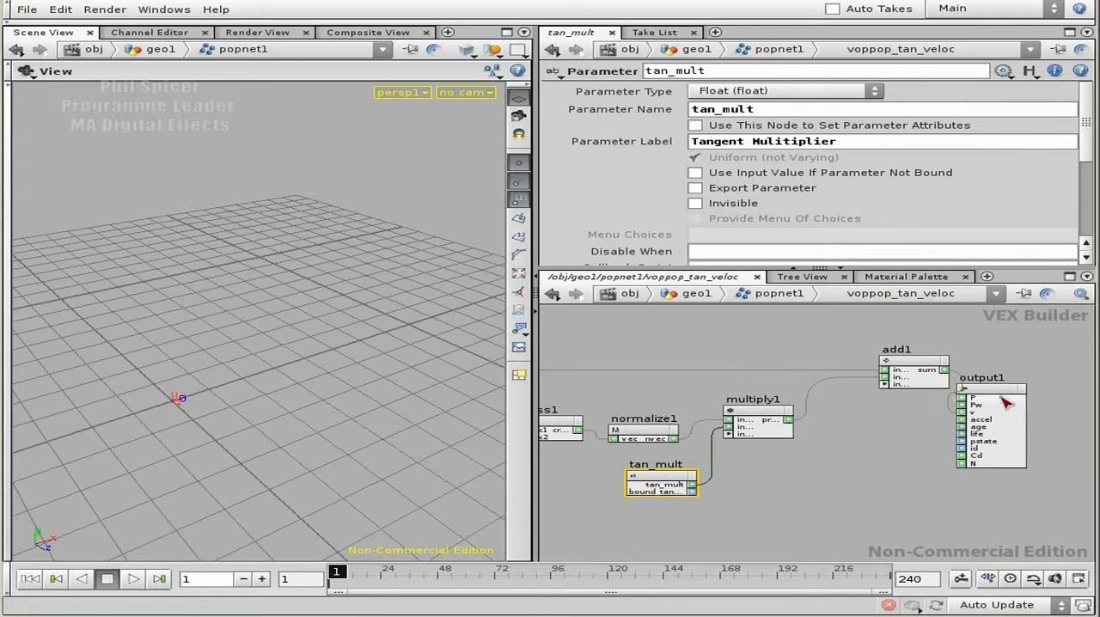
{"action": "left_click_drag", "start_coordinate": [1017, 392], "coordinate": [1056, 392]}
Return to the popnet1 level and make voppop_tan_veloc the displayed node.
{"action": "left_click", "coordinate": [894, 468]}
{"action": "key", "text": "u"}
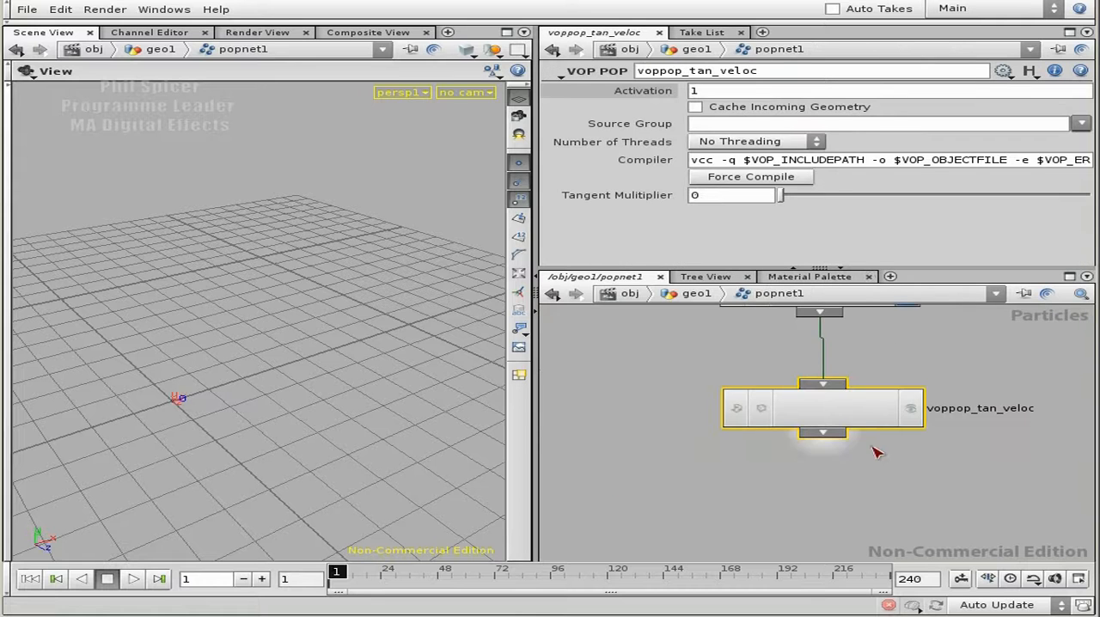
{"action": "left_click", "coordinate": [832, 406]}
{"action": "right_click_drag", "start_coordinate": [992, 362], "coordinate": [966, 373]}
{"action": "middle_click_drag", "start_coordinate": [967, 373], "coordinate": [925, 428]}
{"action": "left_click", "coordinate": [877, 451]}
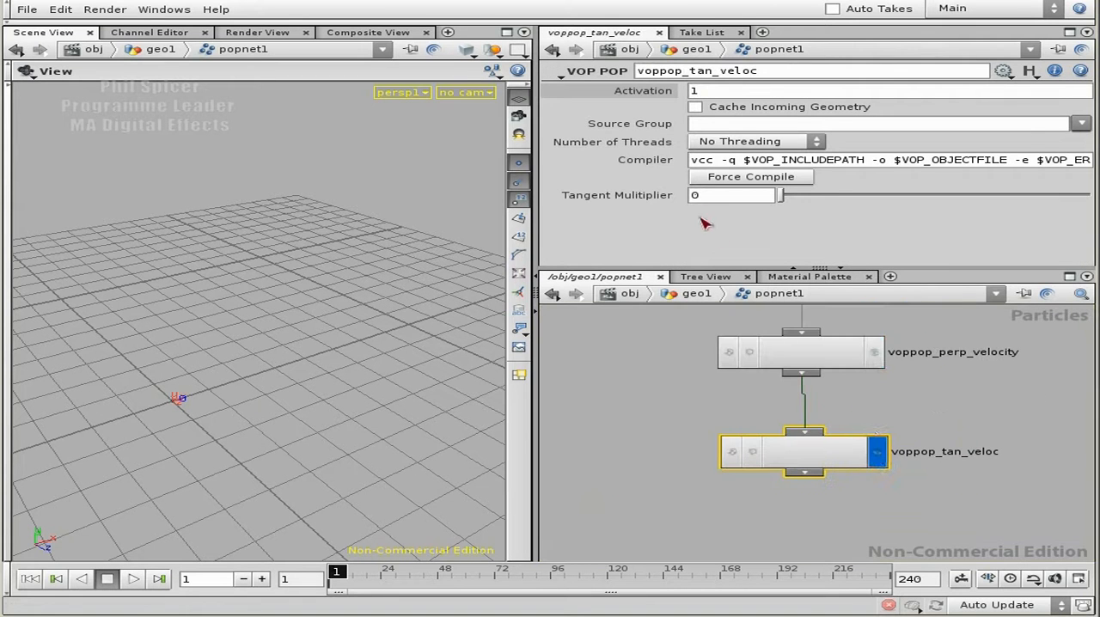
Set the tangent multiplier of voppop_tan_veloc to 1 and play the simulation to check the particle motion.
{"action": "key", "text": "Return"}
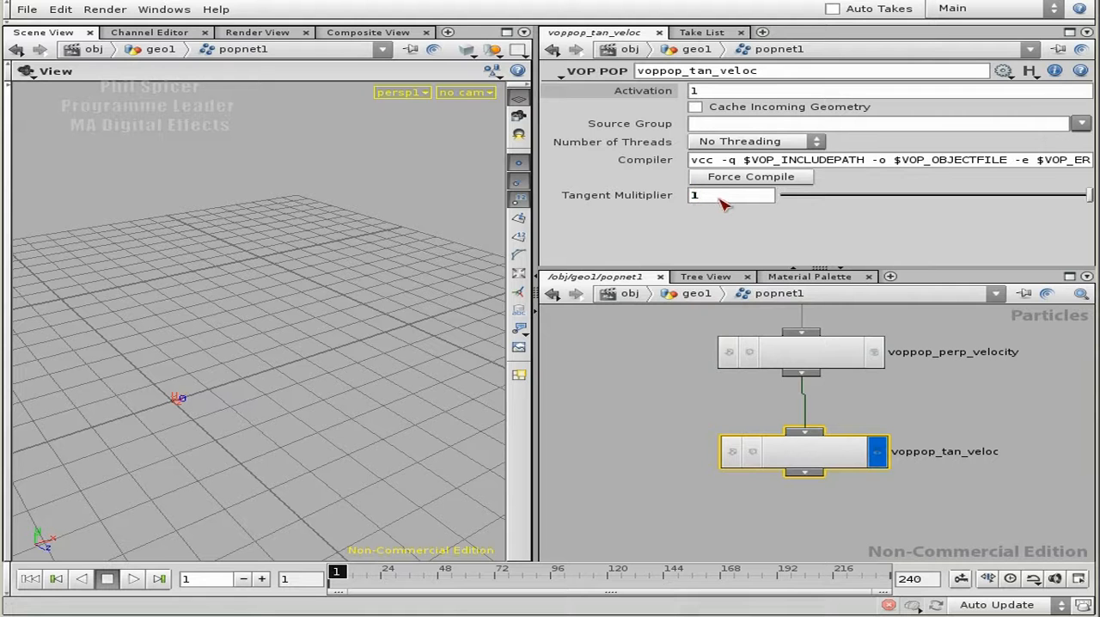
{"action": "left_click_drag", "start_coordinate": [336, 364], "coordinate": [275, 320]}
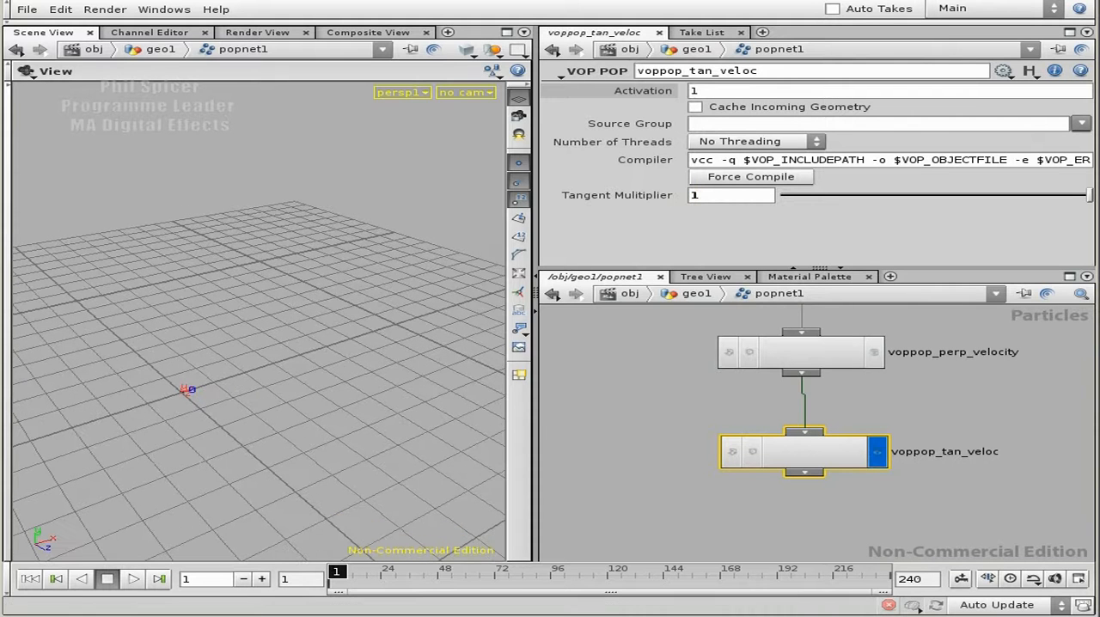
{"action": "left_click", "coordinate": [133, 578]}
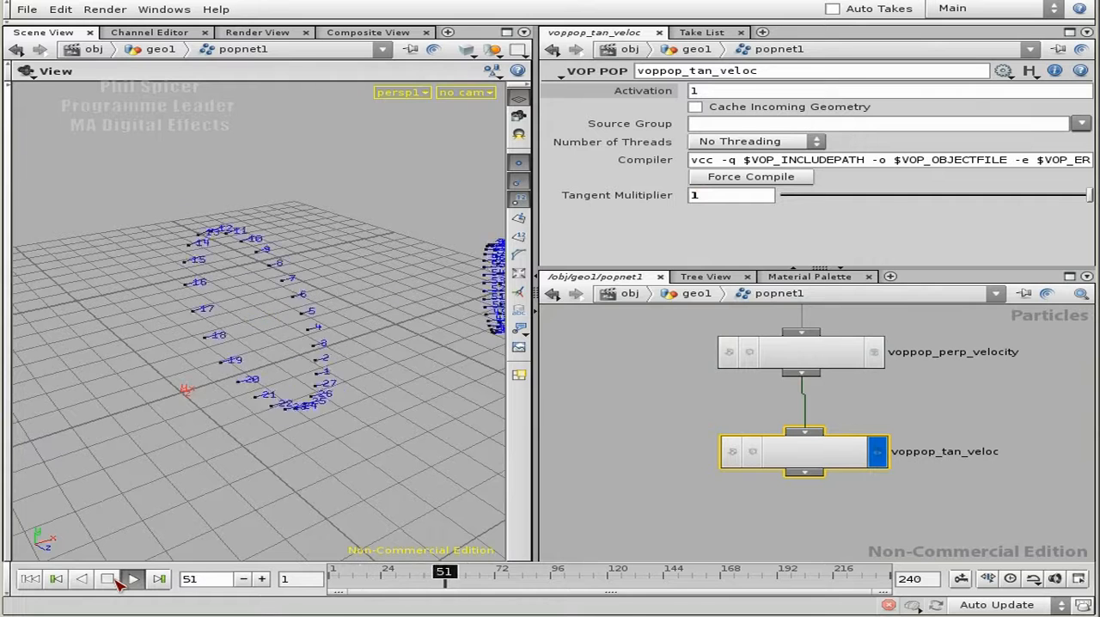
{"action": "left_click_drag", "start_coordinate": [347, 432], "coordinate": [275, 438]}
{"action": "right_click_drag", "start_coordinate": [275, 437], "coordinate": [294, 432]}
{"action": "left_click_drag", "start_coordinate": [295, 432], "coordinate": [305, 432]}
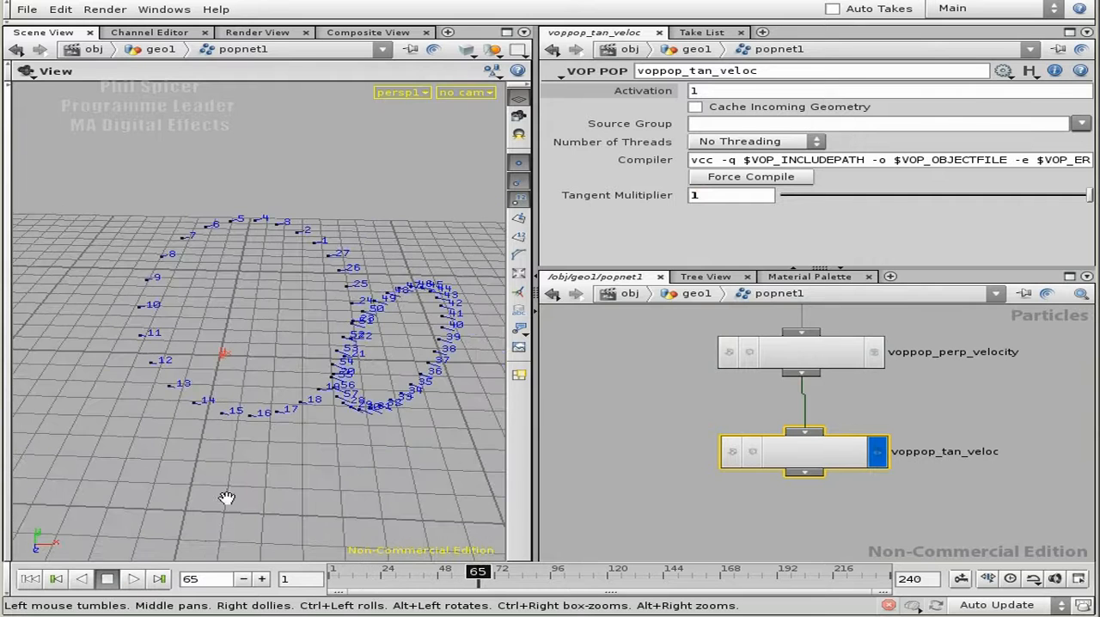
Rewind to frame 1 and step forward to frame 22, examining the newly emitted particle ring and its velocity vectors.
{"action": "left_click", "coordinate": [29, 578]}
{"action": "left_click_drag", "start_coordinate": [206, 401], "coordinate": [229, 430]}
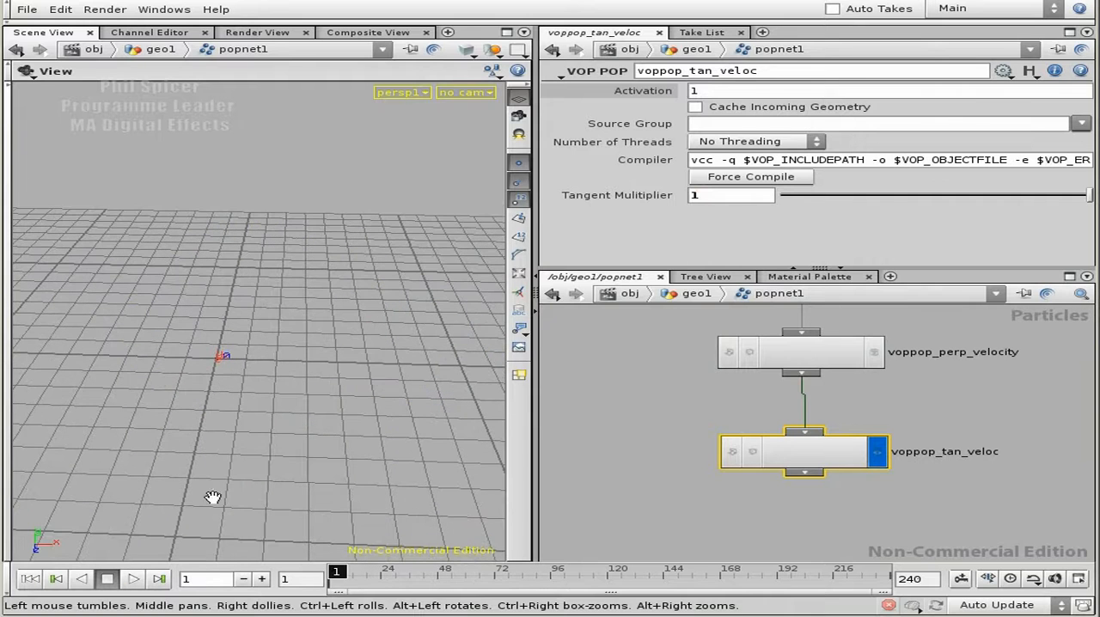
{"action": "left_click", "coordinate": [262, 579]}
{"action": "left_click", "coordinate": [262, 579]}
{"action": "left_click", "coordinate": [263, 579]}
{"action": "left_click", "coordinate": [262, 579]}
{"action": "left_click", "coordinate": [262, 579]}
{"action": "left_click", "coordinate": [263, 578]}
{"action": "left_click", "coordinate": [262, 579]}
{"action": "left_click", "coordinate": [262, 579]}
{"action": "left_click", "coordinate": [262, 579]}
{"action": "left_click", "coordinate": [262, 578]}
{"action": "left_click", "coordinate": [262, 579]}
{"action": "left_click", "coordinate": [262, 578]}
{"action": "left_click_drag", "start_coordinate": [200, 330], "coordinate": [390, 336]}
{"action": "right_click_drag", "start_coordinate": [390, 337], "coordinate": [339, 365]}
{"action": "left_click_drag", "start_coordinate": [339, 365], "coordinate": [341, 393]}
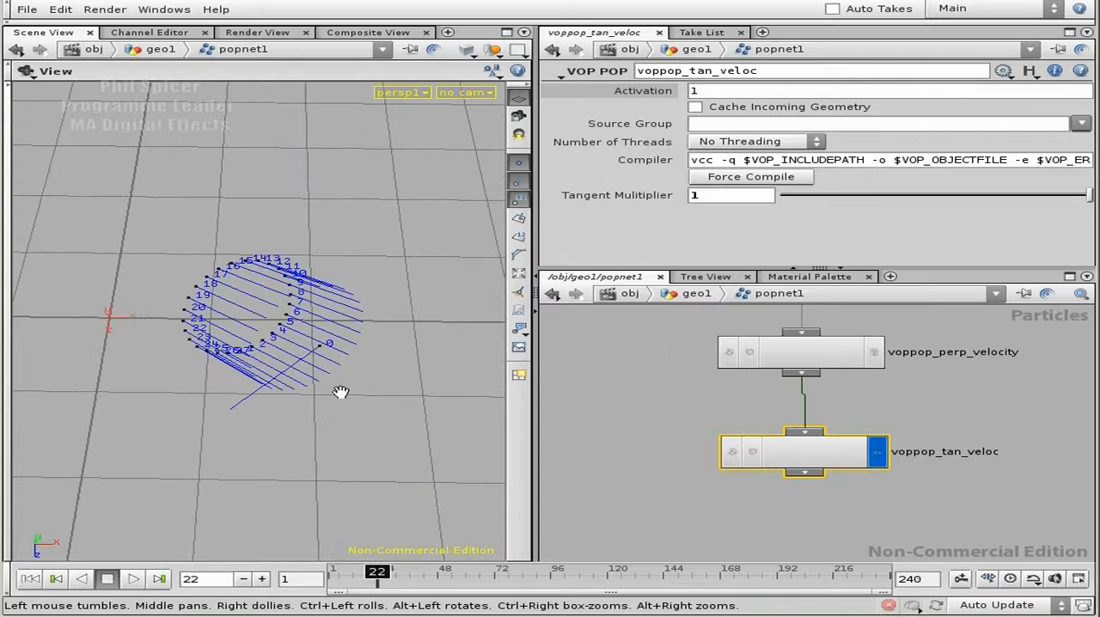
Step frame by frame to frame 29 to examine how the point numbers shift around the expanding ring.
{"action": "left_click", "coordinate": [262, 578]}
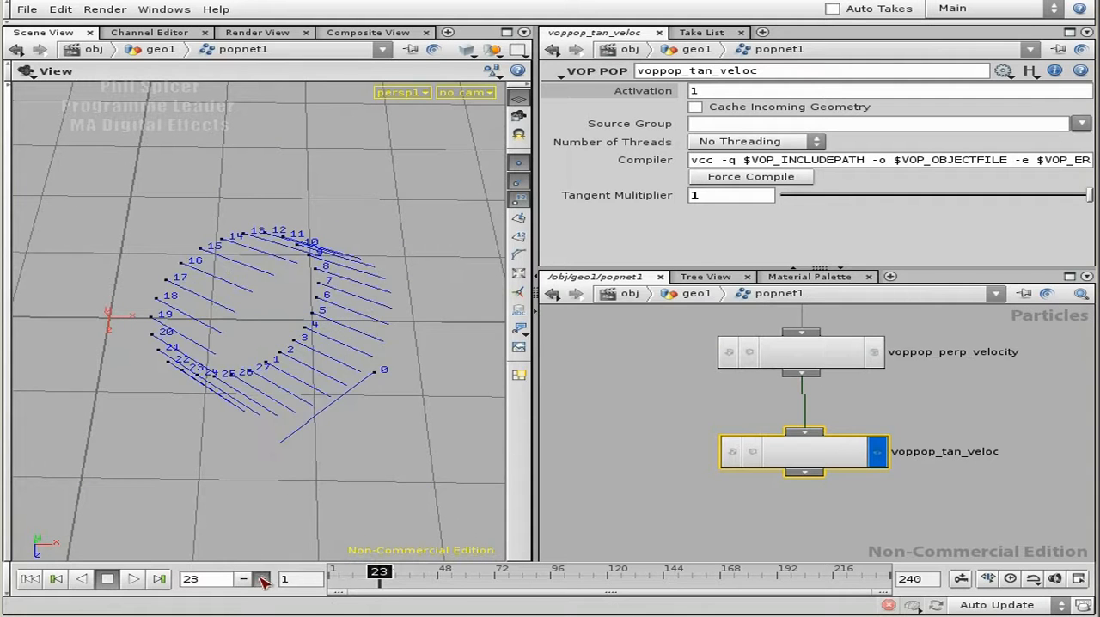
{"action": "left_click", "coordinate": [263, 581]}
{"action": "right_click_drag", "start_coordinate": [350, 449], "coordinate": [197, 415]}
{"action": "left_click_drag", "start_coordinate": [197, 415], "coordinate": [261, 501]}
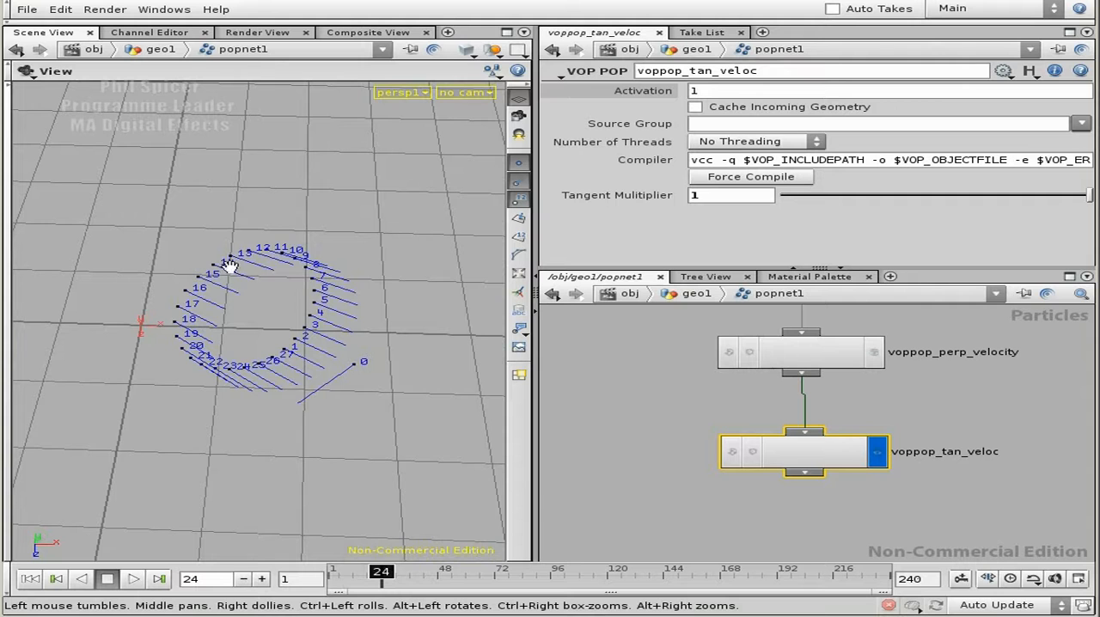
{"action": "left_click", "coordinate": [262, 579]}
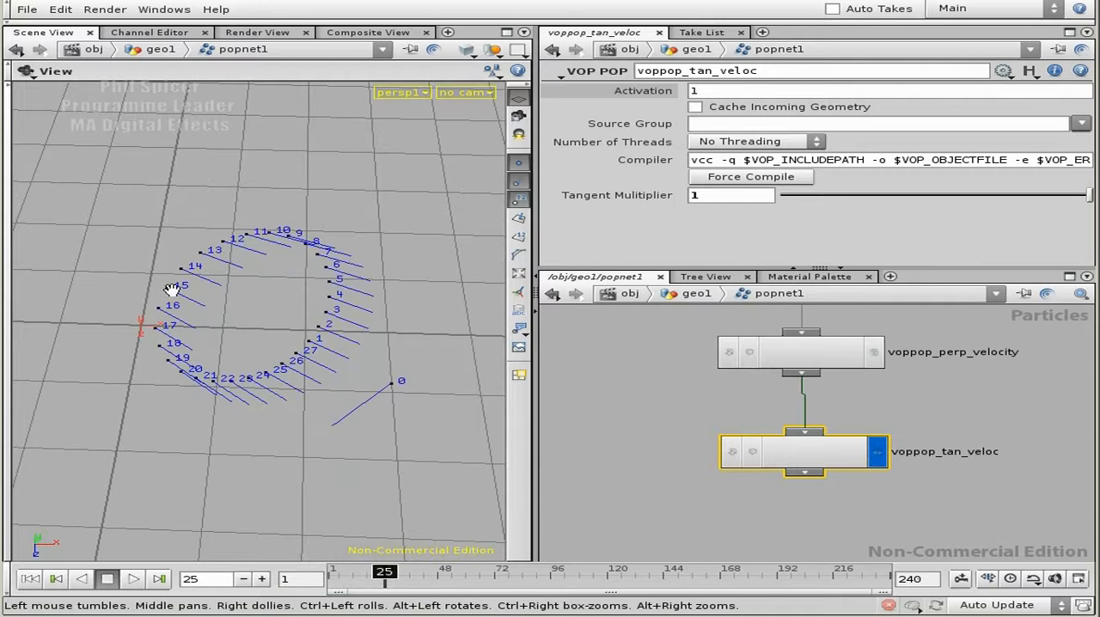
{"action": "left_click", "coordinate": [262, 579]}
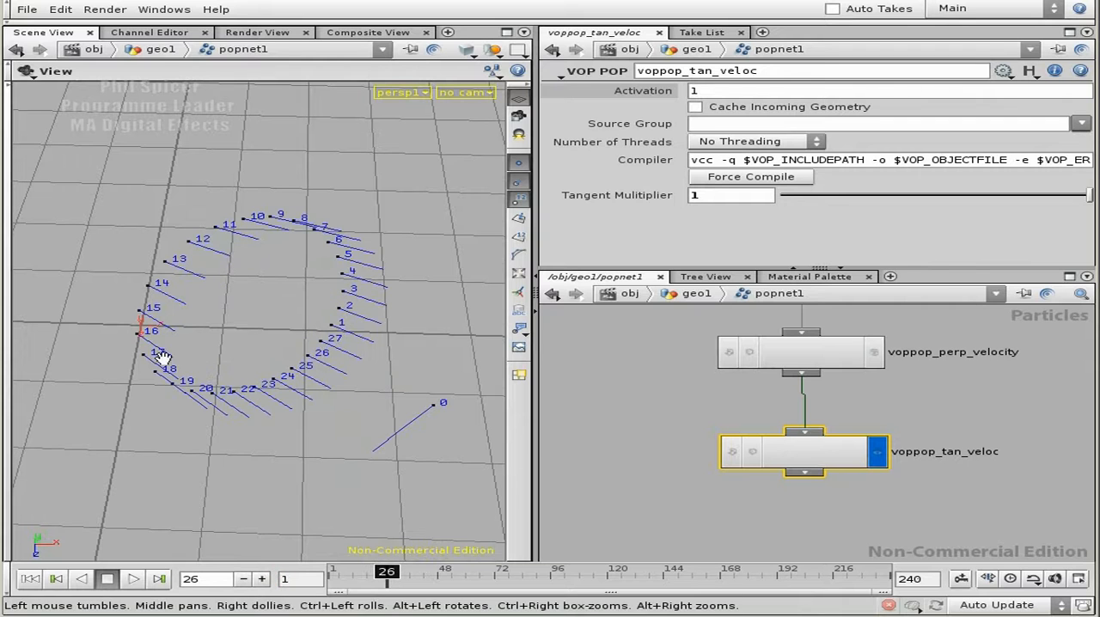
{"action": "left_click", "coordinate": [262, 578]}
{"action": "left_click", "coordinate": [262, 579]}
{"action": "left_click", "coordinate": [262, 578]}
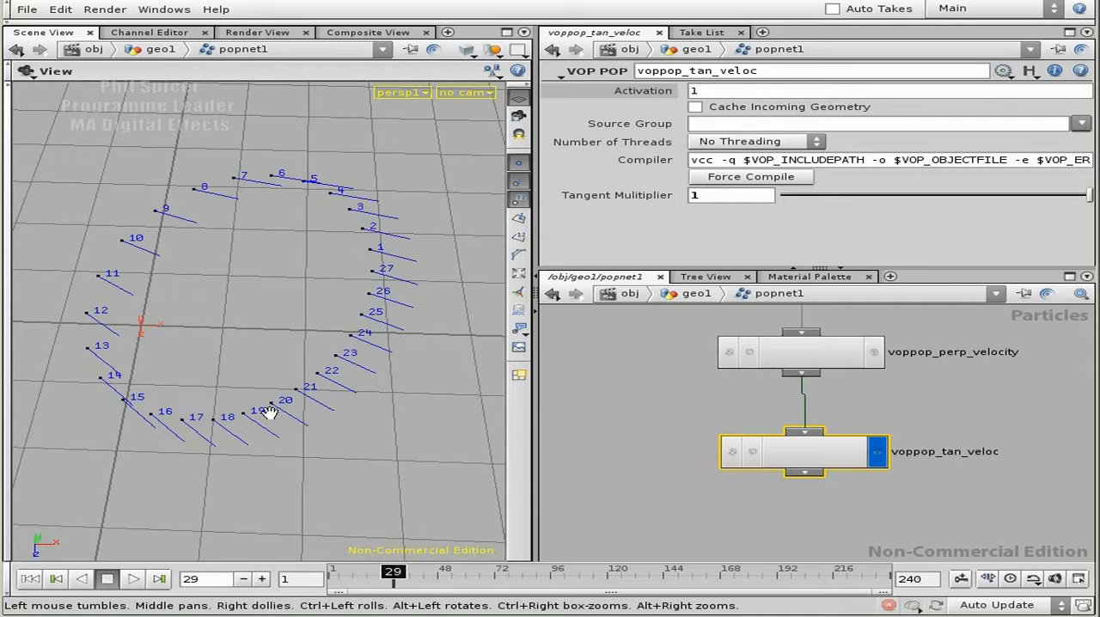
Step onward to frame 44, examining the ring's rotation and velocity vectors from different angles.
{"action": "left_click", "coordinate": [266, 580]}
{"action": "left_click", "coordinate": [266, 580]}
{"action": "left_click", "coordinate": [266, 581]}
{"action": "left_click", "coordinate": [265, 580]}
{"action": "left_click", "coordinate": [265, 580]}
{"action": "left_click", "coordinate": [265, 580]}
{"action": "left_click_drag", "start_coordinate": [379, 394], "coordinate": [389, 424]}
{"action": "right_click_drag", "start_coordinate": [389, 425], "coordinate": [240, 420]}
{"action": "left_click", "coordinate": [264, 580]}
{"action": "left_click", "coordinate": [264, 580]}
{"action": "left_click", "coordinate": [264, 580]}
{"action": "left_click", "coordinate": [264, 580]}
{"action": "left_click", "coordinate": [264, 581]}
{"action": "left_click", "coordinate": [264, 580]}
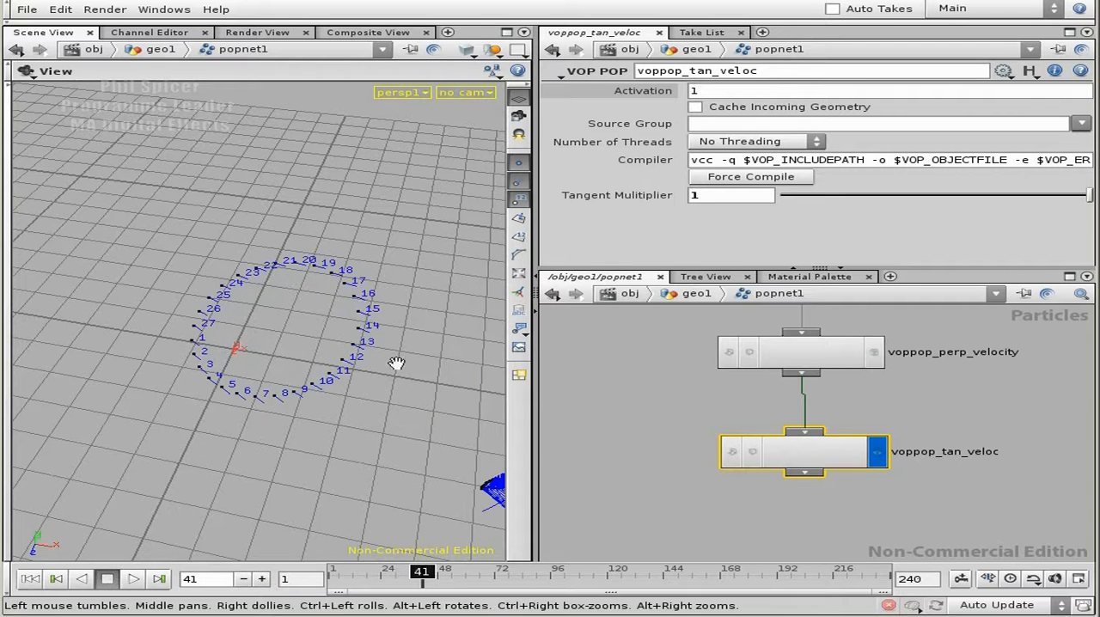
{"action": "right_click_drag", "start_coordinate": [312, 315], "coordinate": [442, 359]}
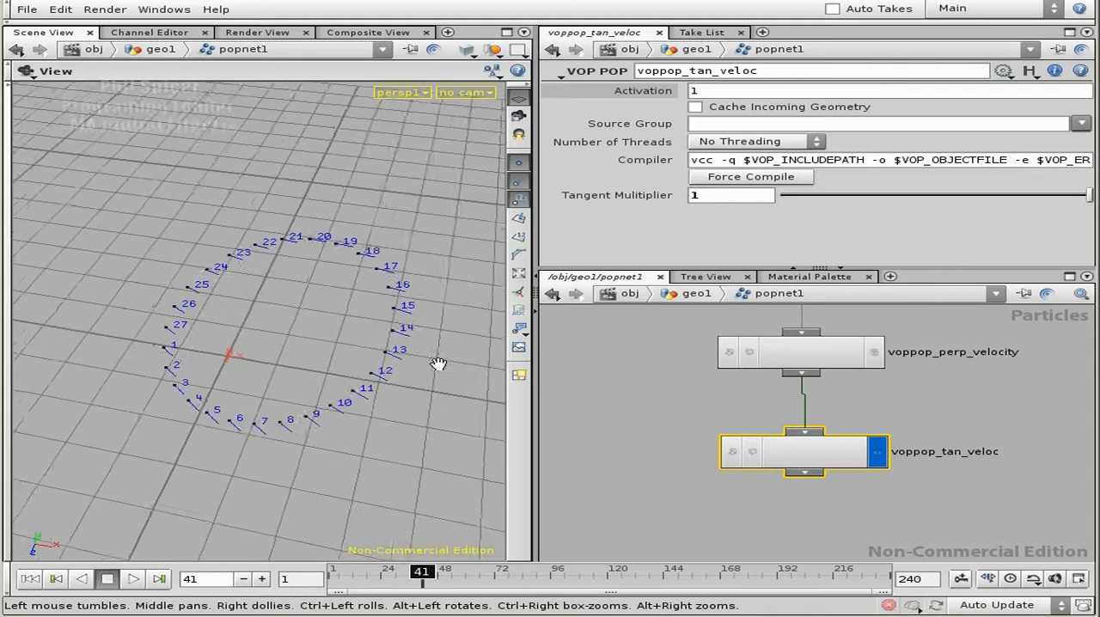
{"action": "middle_click_drag", "start_coordinate": [441, 358], "coordinate": [391, 330]}
{"action": "left_click", "coordinate": [264, 580]}
{"action": "left_click", "coordinate": [264, 580]}
{"action": "left_click", "coordinate": [264, 580]}
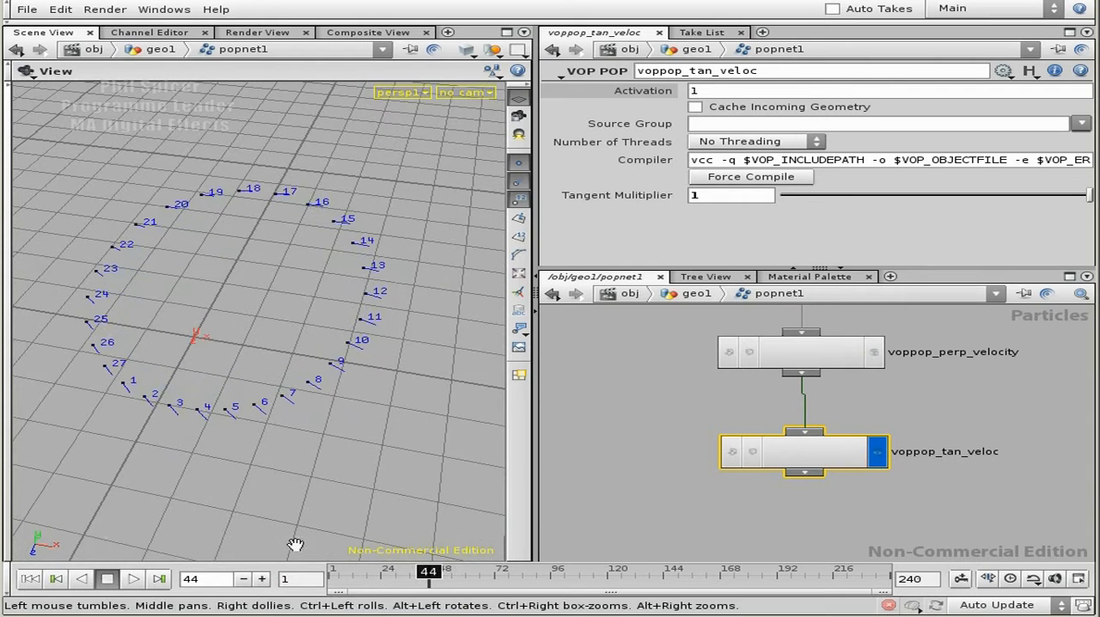
Examine the rings from a wider angle, and replay the simulation from frame 1 to frame 77.
{"action": "mouse_move", "coordinate": [334, 324]}
{"action": "left_mouse_down"}
{"action": "mouse_move", "coordinate": [332, 352]}
{"action": "mouse_move", "coordinate": [290, 371]}
{"action": "mouse_move", "coordinate": [336, 373]}
{"action": "left_mouse_up"}
{"action": "right_click_drag", "start_coordinate": [336, 374], "coordinate": [236, 415]}
{"action": "mouse_move", "coordinate": [237, 414]}
{"action": "left_mouse_down"}
{"action": "mouse_move", "coordinate": [197, 384]}
{"action": "mouse_move", "coordinate": [221, 410]}
{"action": "left_mouse_up"}
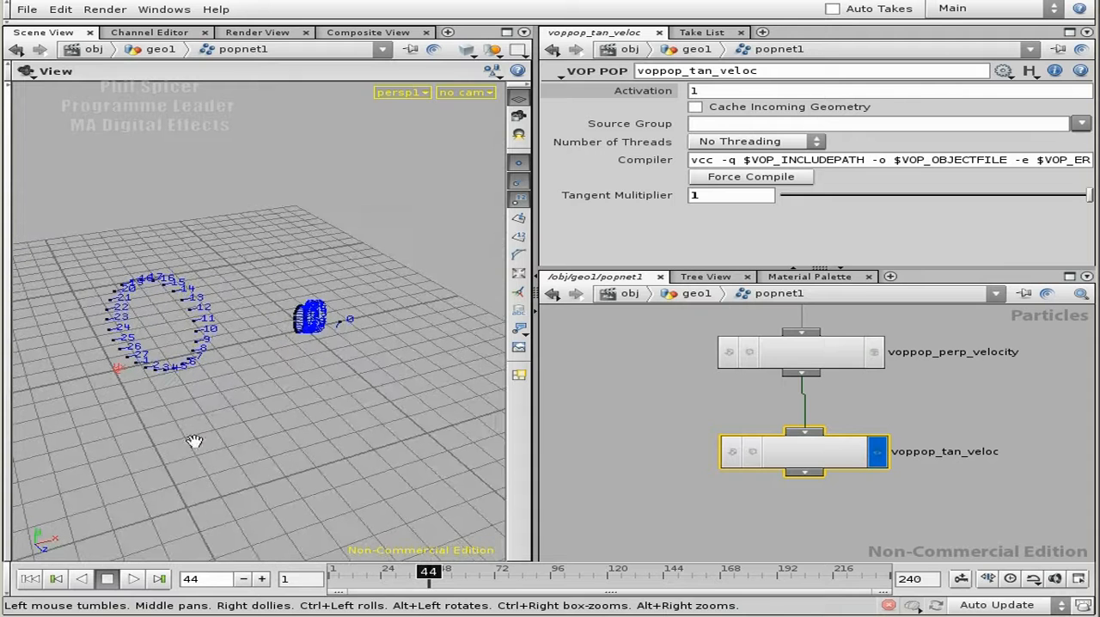
{"action": "left_click", "coordinate": [30, 578]}
{"action": "left_click", "coordinate": [133, 578]}
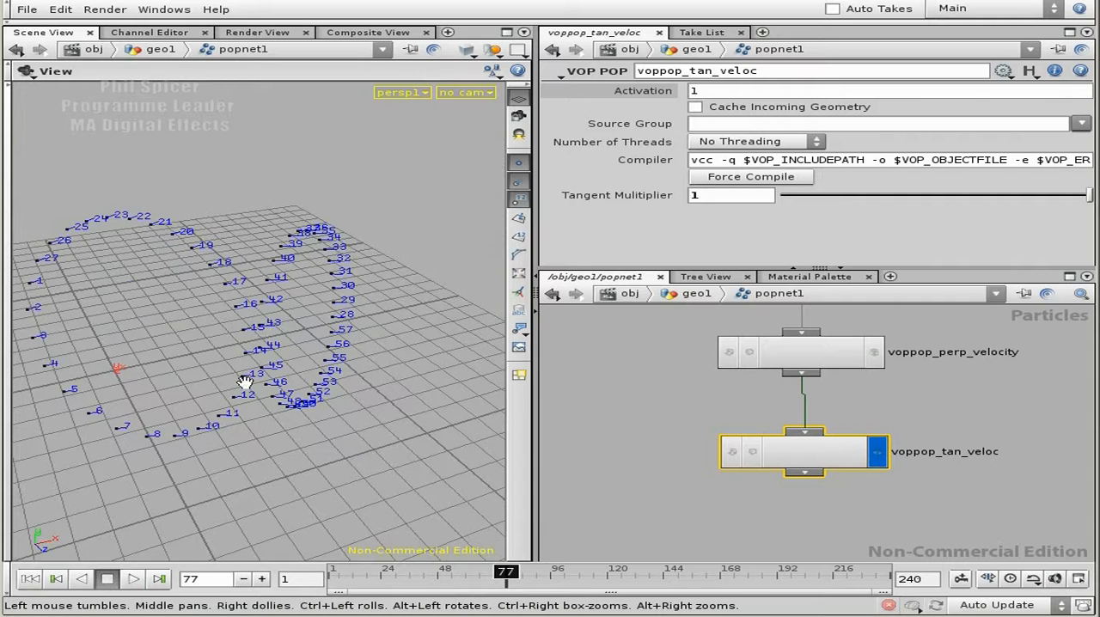
{"action": "left_click_drag", "start_coordinate": [246, 414], "coordinate": [344, 419]}
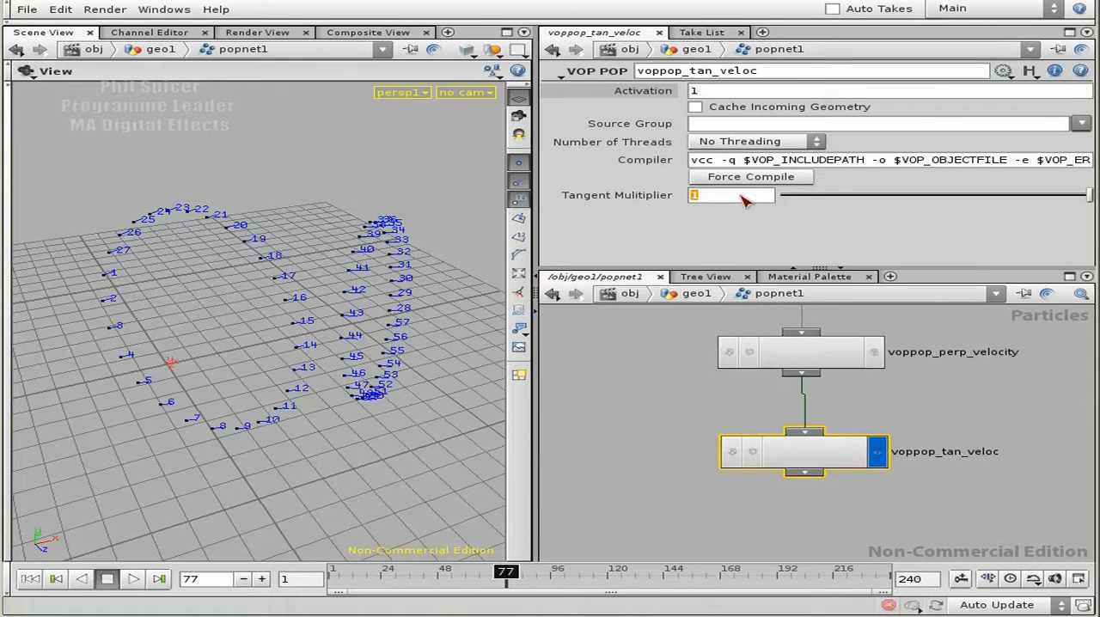
Set the tangent multiplier to the expression 1 - $LIFE and replay the simulation from frame 1.
{"action": "type", "text": "$LIFE"}
{"action": "key", "text": "Return"}
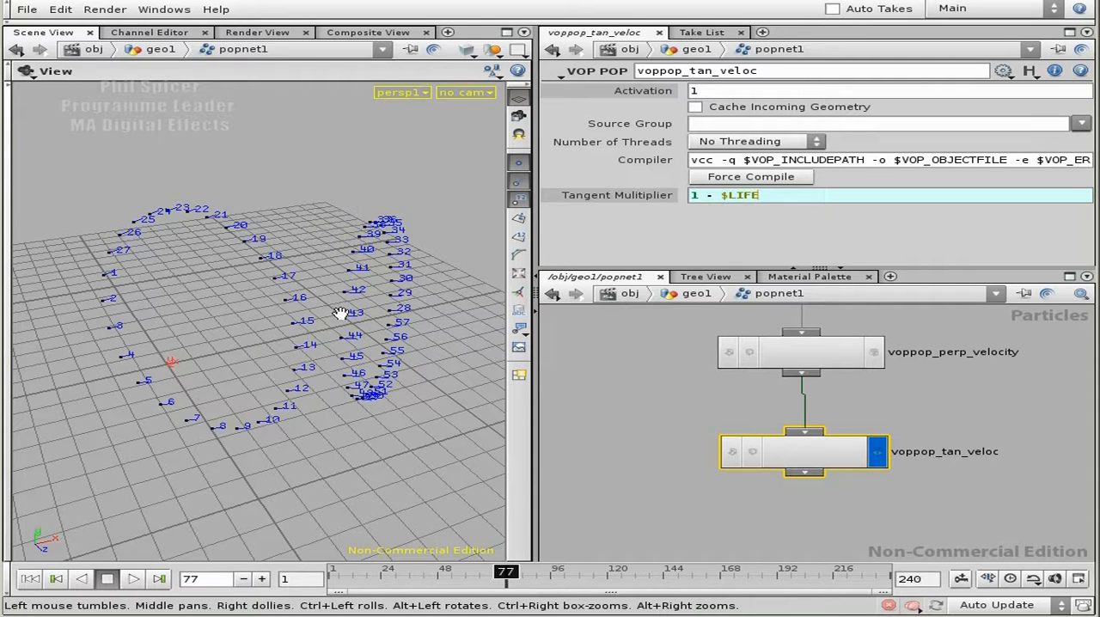
{"action": "middle_click_drag", "start_coordinate": [898, 436], "coordinate": [884, 398]}
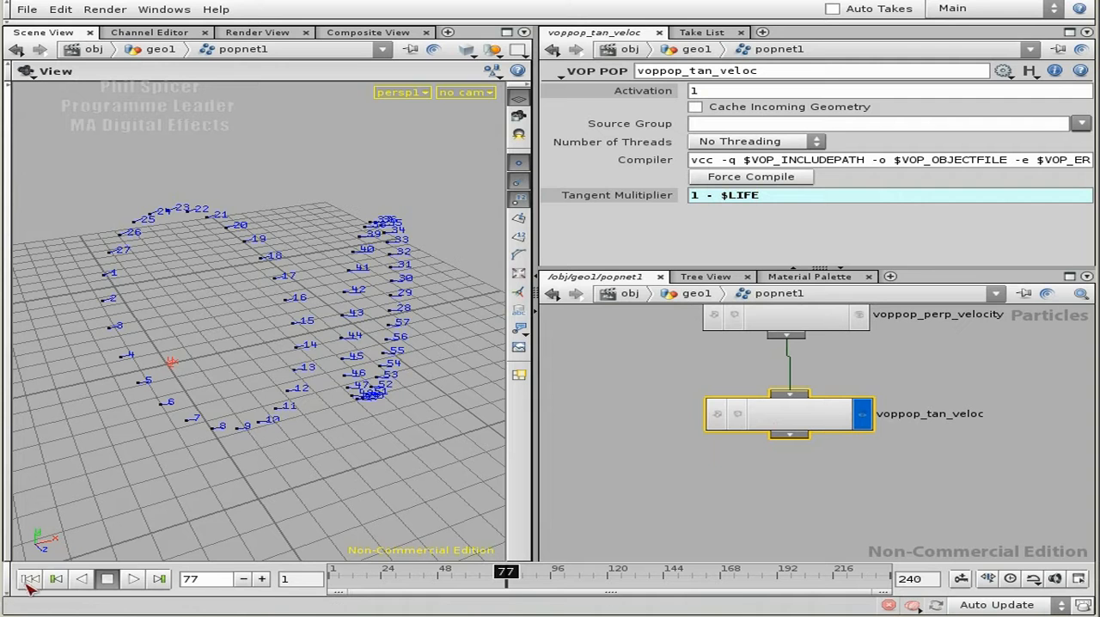
{"action": "left_click", "coordinate": [35, 581]}
{"action": "right_click_drag", "start_coordinate": [229, 513], "coordinate": [296, 548]}
{"action": "left_click", "coordinate": [134, 578]}
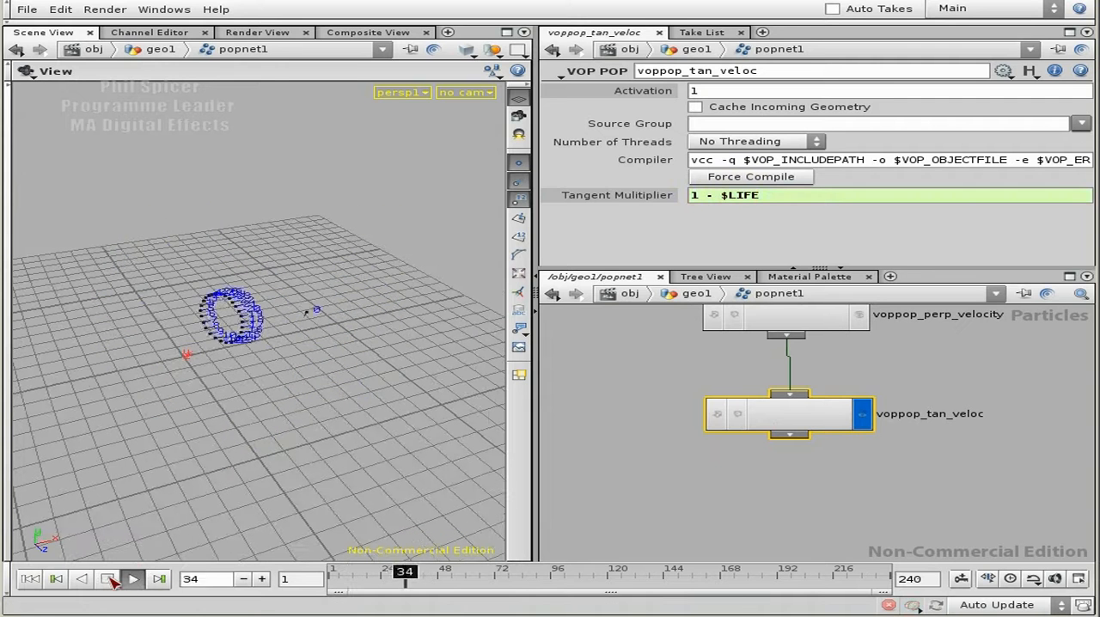
{"action": "left_click", "coordinate": [111, 581]}
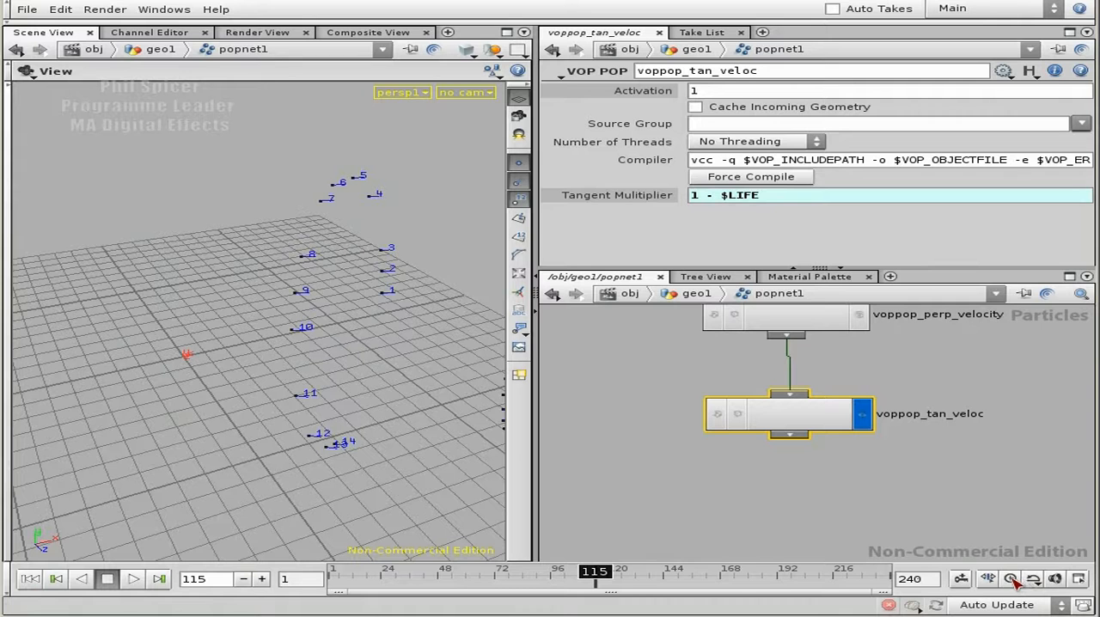
Replay the simulation in real time from frame 1, examining the rotating rings from different angles, and rewind to frame 1.
{"action": "left_click", "coordinate": [28, 578]}
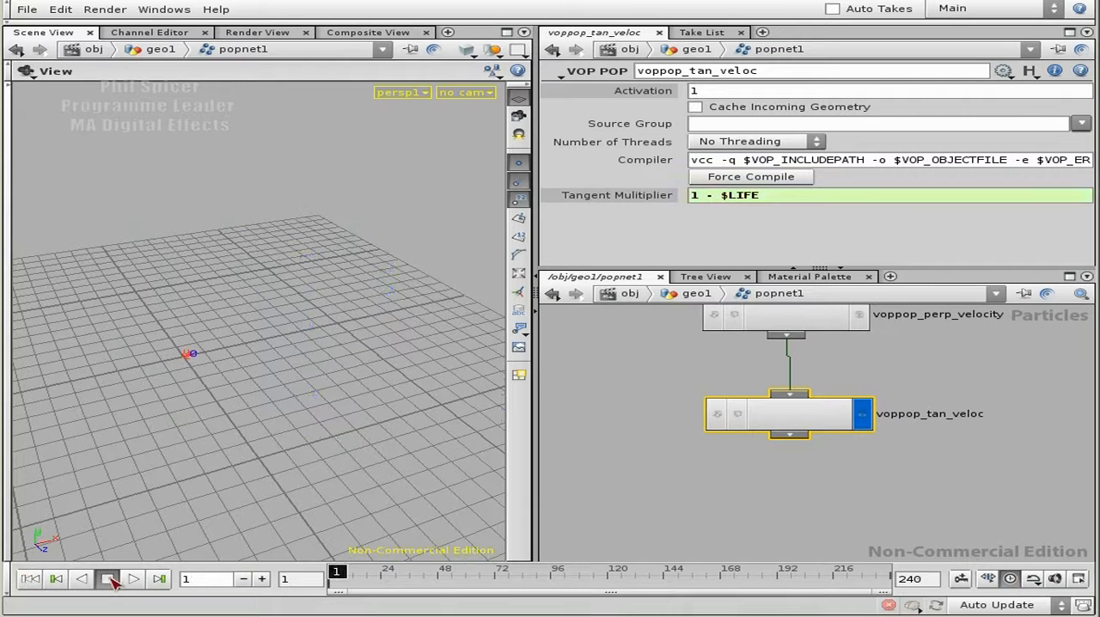
{"action": "left_click", "coordinate": [131, 580]}
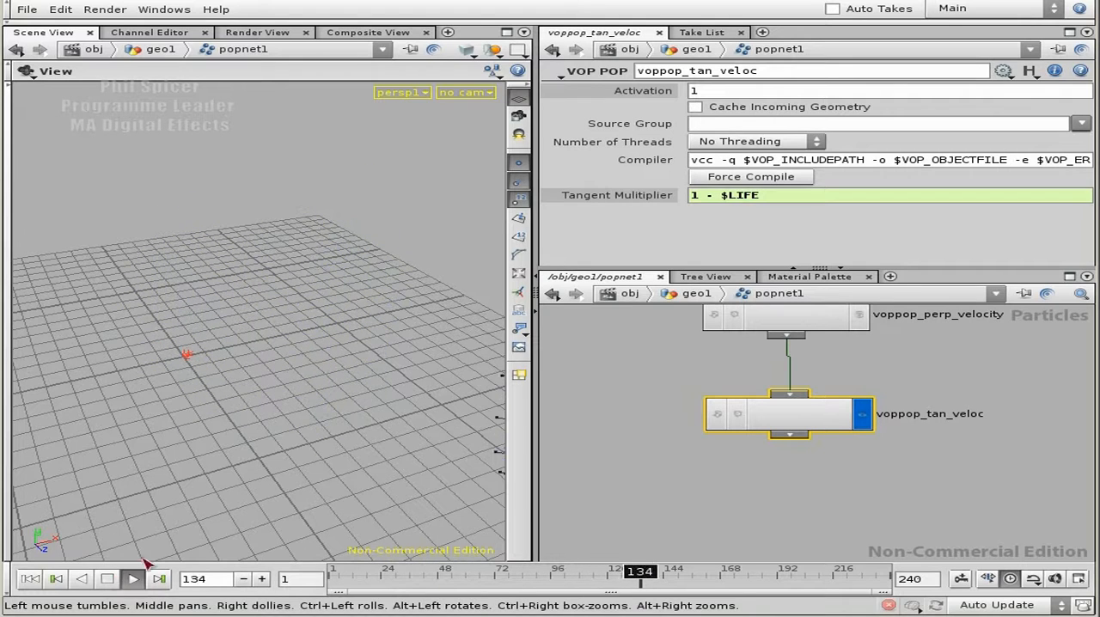
{"action": "left_click", "coordinate": [110, 580]}
{"action": "mouse_move", "coordinate": [214, 419]}
{"action": "left_mouse_down"}
{"action": "mouse_move", "coordinate": [398, 408]}
{"action": "mouse_move", "coordinate": [394, 337]}
{"action": "mouse_move", "coordinate": [208, 411]}
{"action": "left_mouse_up"}
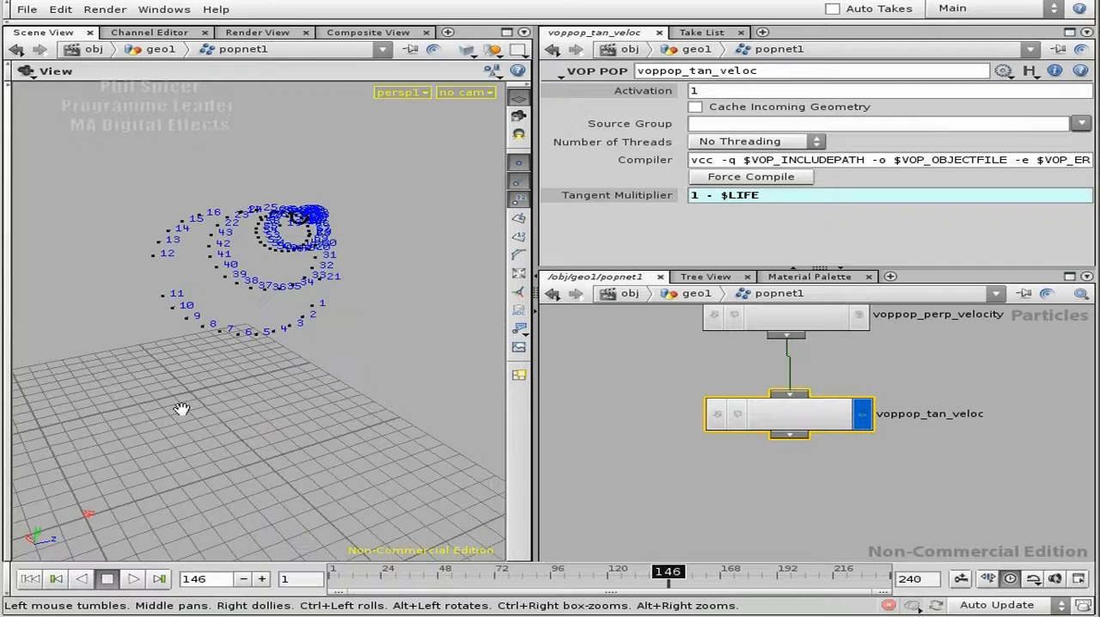
{"action": "left_click", "coordinate": [130, 581]}
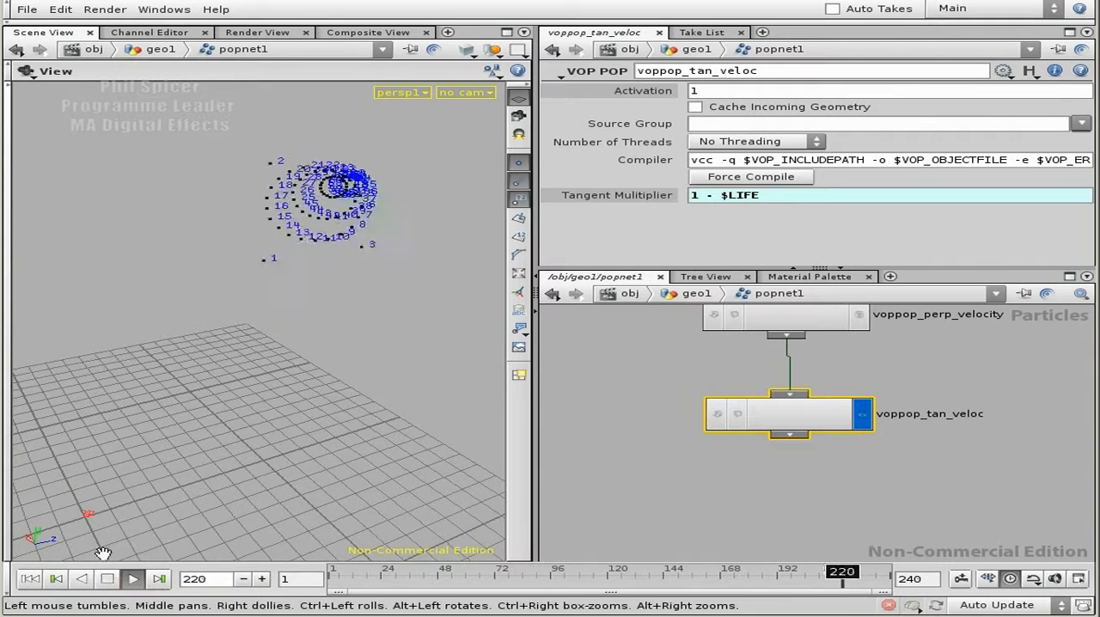
{"action": "left_click", "coordinate": [106, 581]}
{"action": "left_click", "coordinate": [29, 578]}
{"action": "left_click_drag", "start_coordinate": [379, 440], "coordinate": [278, 438]}
{"action": "left_click_drag", "start_coordinate": [140, 427], "coordinate": [186, 425]}
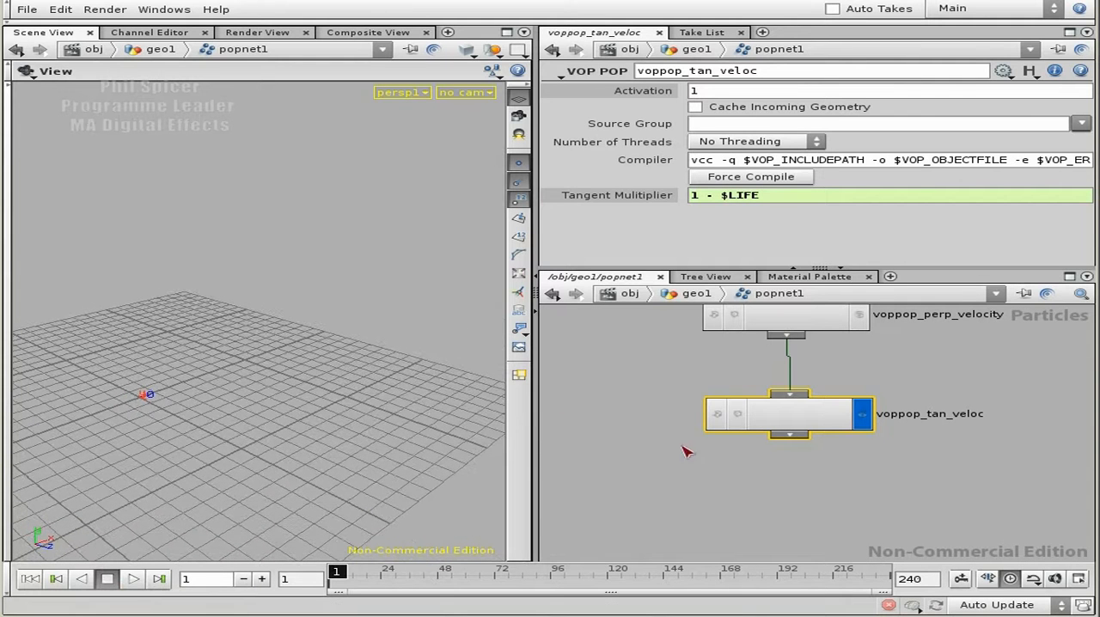
Add a Color node to the network, wired below voppop_tan_veloc.
{"action": "middle_click_drag", "start_coordinate": [818, 491], "coordinate": [814, 436]}
{"action": "left_click", "coordinate": [792, 385]}
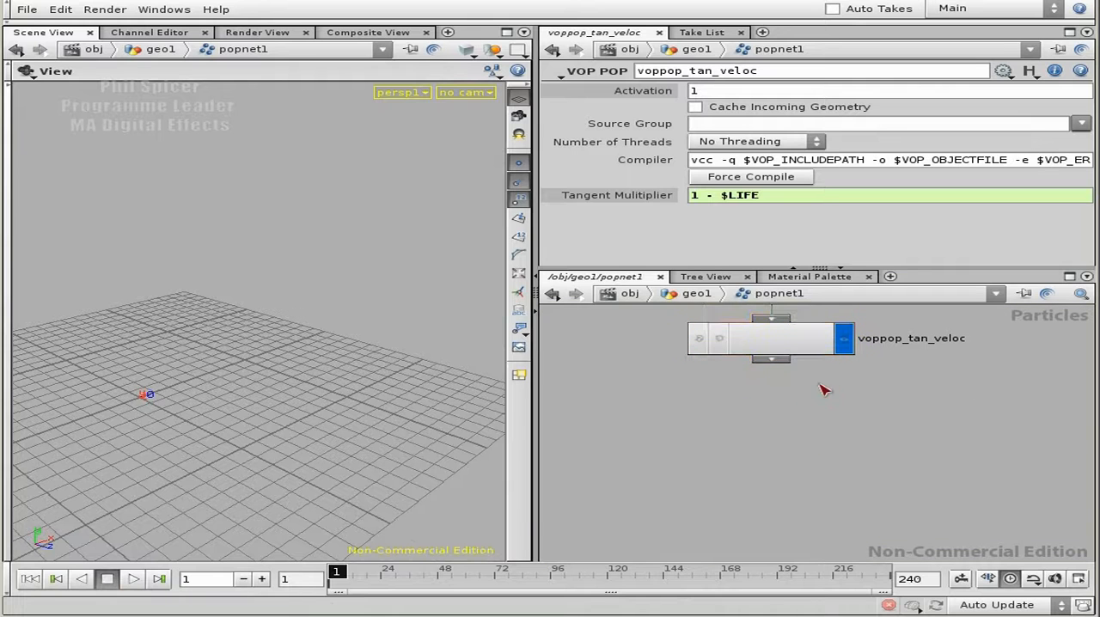
{"action": "key", "text": "Tab"}
{"action": "type", "text": "col"}
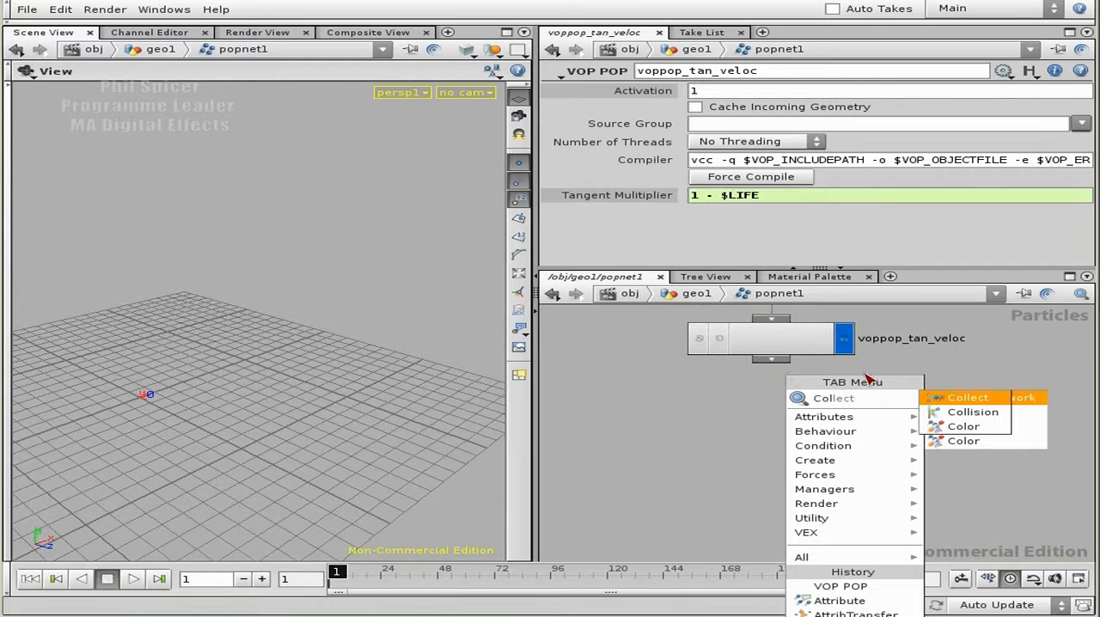
{"action": "left_click", "coordinate": [962, 425]}
{"action": "left_click", "coordinate": [798, 434]}
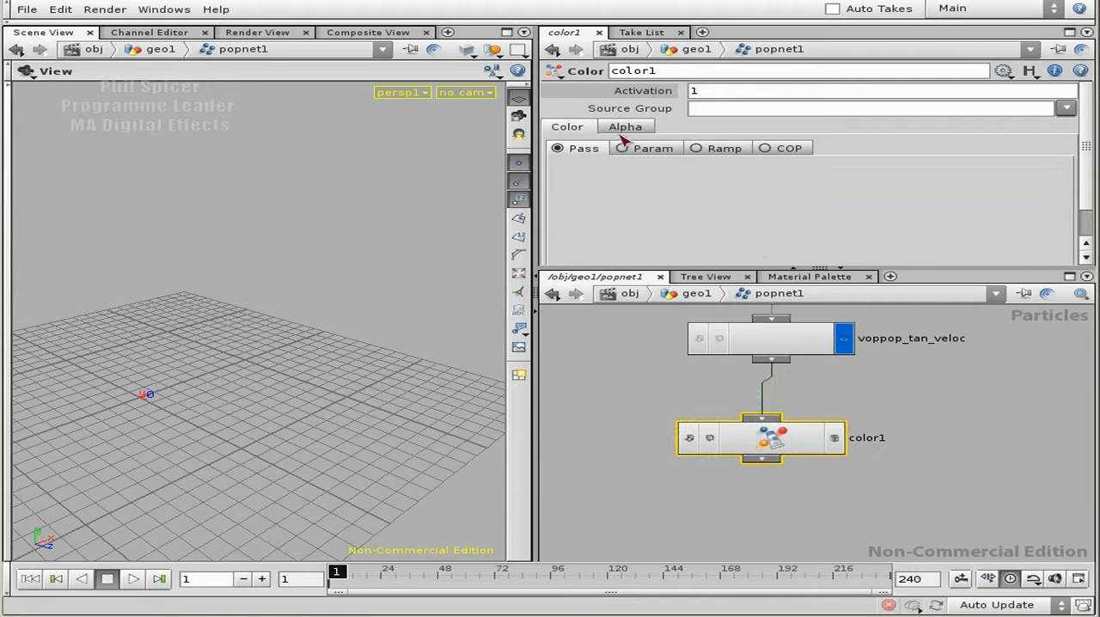
Switch color1 to Ramp coloring with $LIFE as the lookup, and make color1 the displayed node.
{"action": "left_click", "coordinate": [724, 150]}
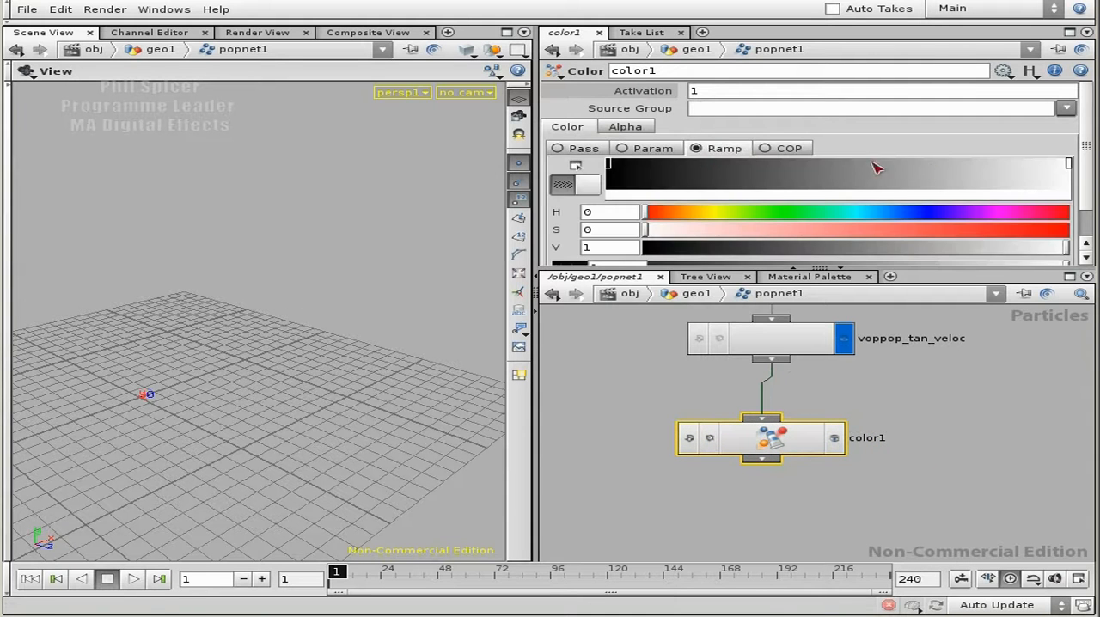
{"action": "left_click_drag", "start_coordinate": [934, 268], "coordinate": [934, 299]}
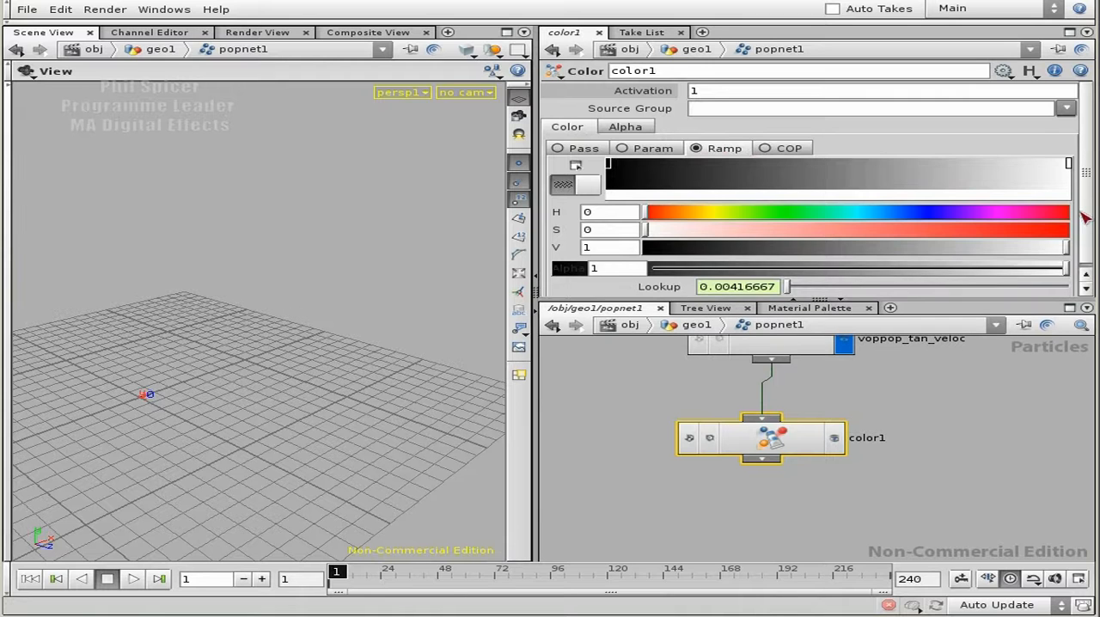
{"action": "left_click", "coordinate": [799, 284]}
{"action": "left_click_drag", "start_coordinate": [799, 283], "coordinate": [703, 287]}
{"action": "type", "text": "$LIFE"}
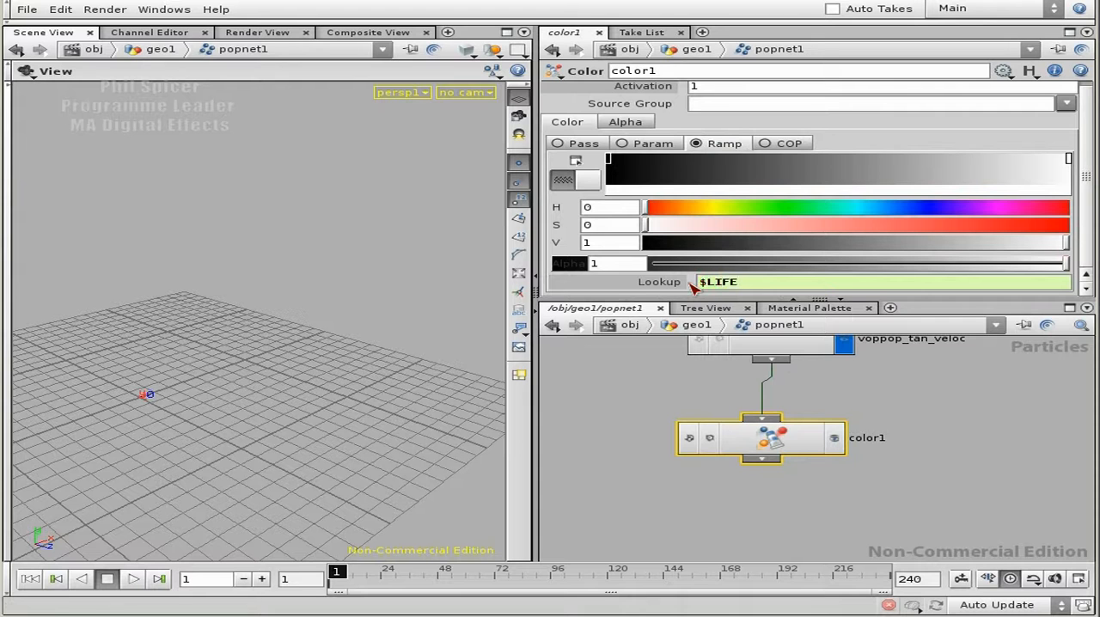
{"action": "left_click", "coordinate": [834, 439]}
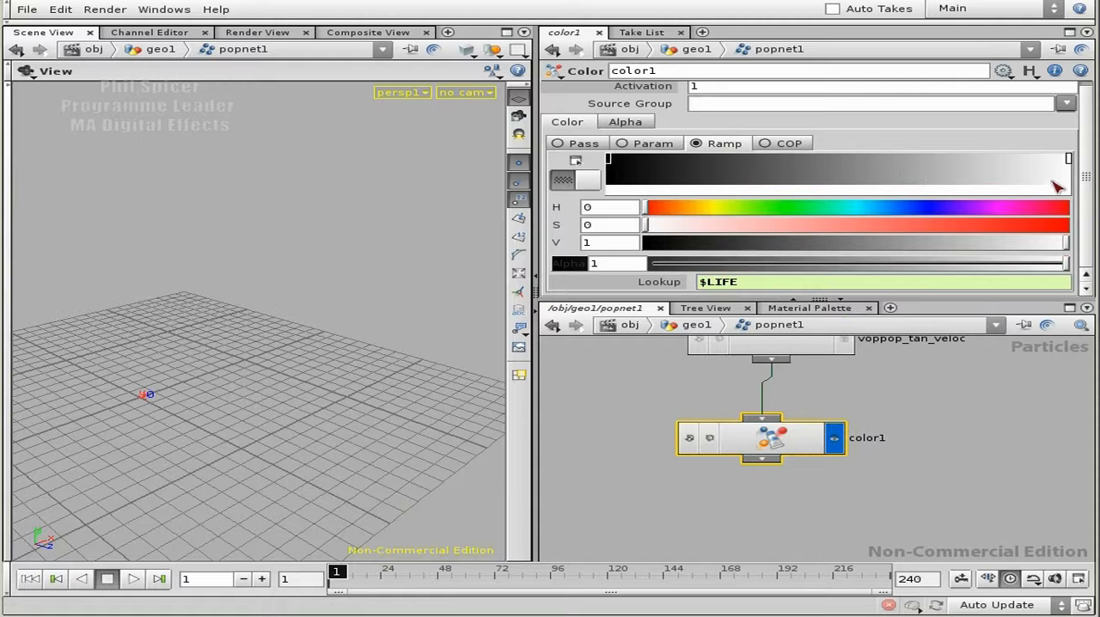
Color the ramp's first key pale yellow with hue 56.9, saturation 0.224 and value 0.959.
{"action": "left_click", "coordinate": [611, 162]}
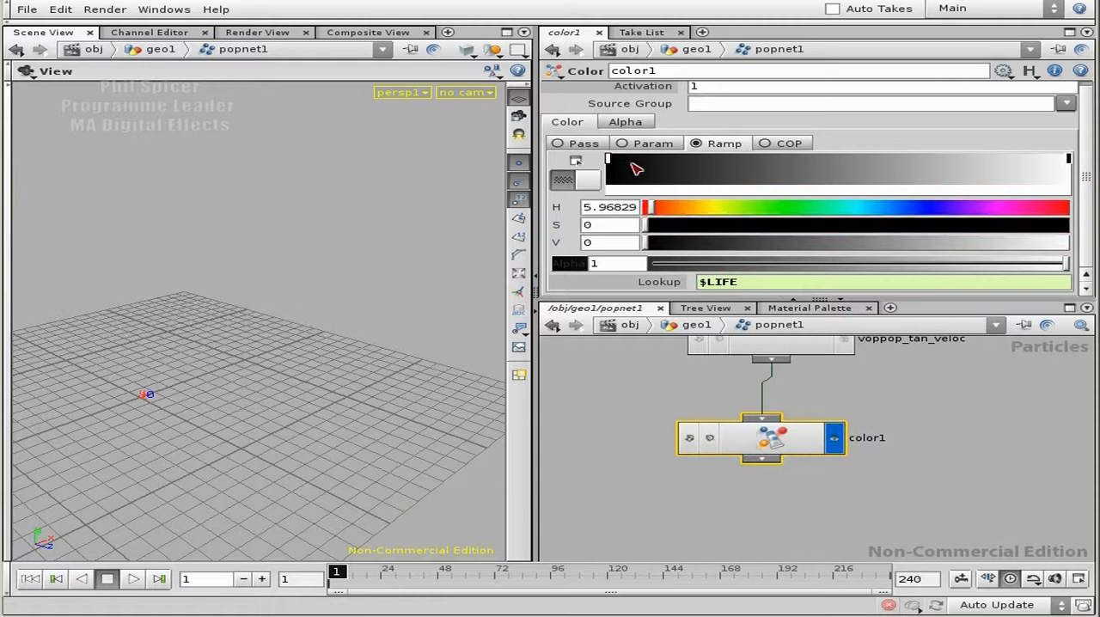
{"action": "left_click_drag", "start_coordinate": [657, 210], "coordinate": [712, 207]}
{"action": "left_click_drag", "start_coordinate": [735, 245], "coordinate": [894, 243]}
{"action": "left_click_drag", "start_coordinate": [974, 250], "coordinate": [1048, 243]}
{"action": "left_click_drag", "start_coordinate": [795, 225], "coordinate": [741, 226]}
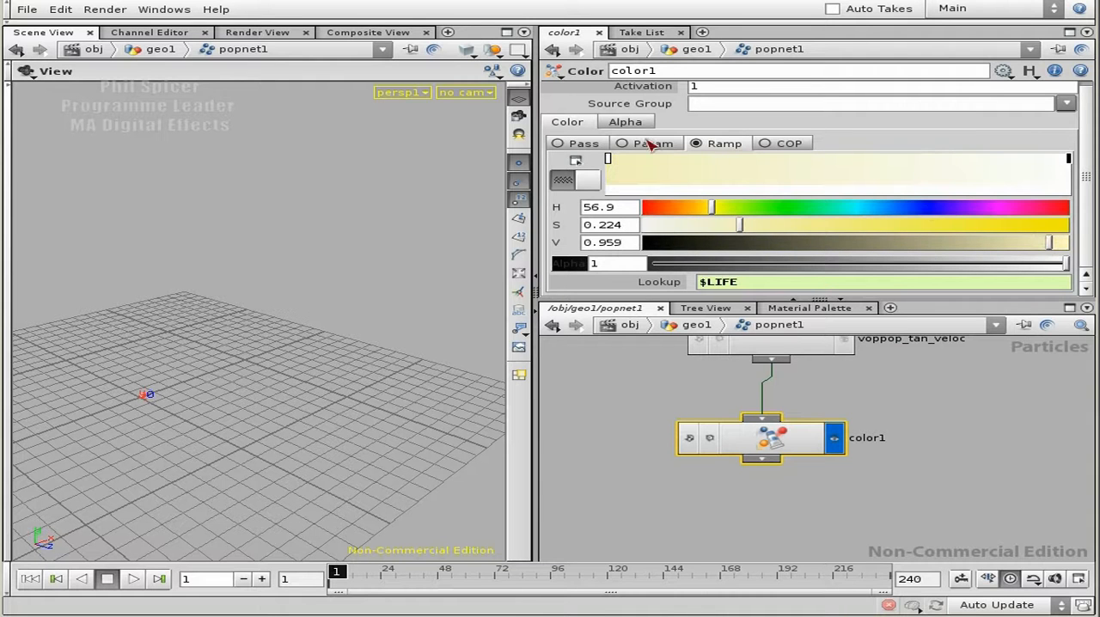
Add an orange key (H 42.2, S 0.906, V 0.938) near the ramp's start and a brown key (H 19.3, V 0.671) about a quarter along.
{"action": "left_click", "coordinate": [632, 160]}
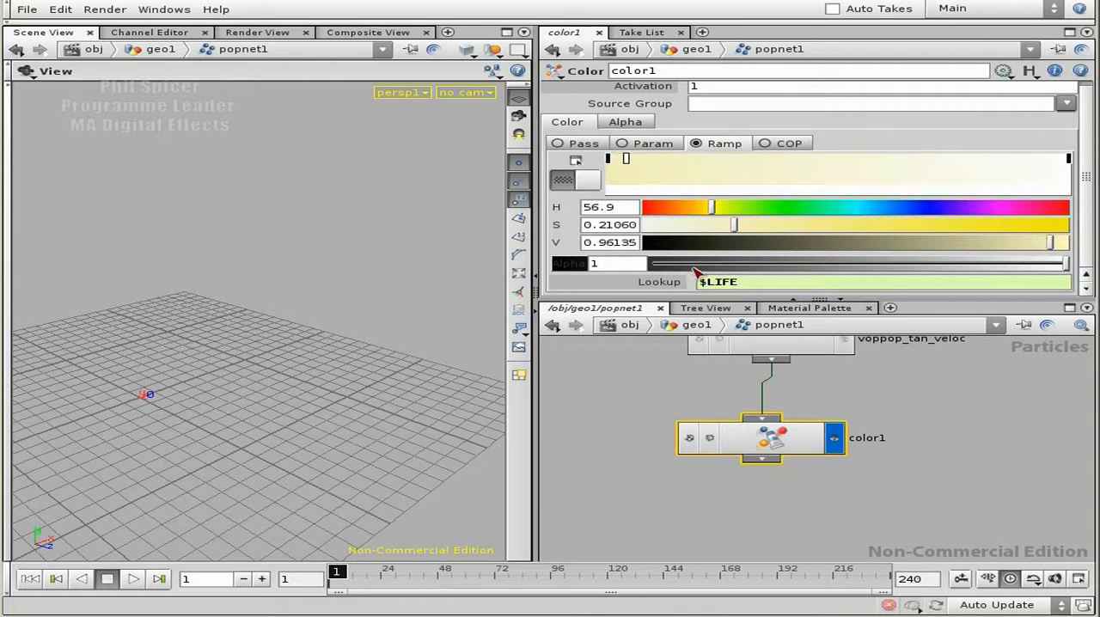
{"action": "left_click_drag", "start_coordinate": [712, 208], "coordinate": [1038, 247]}
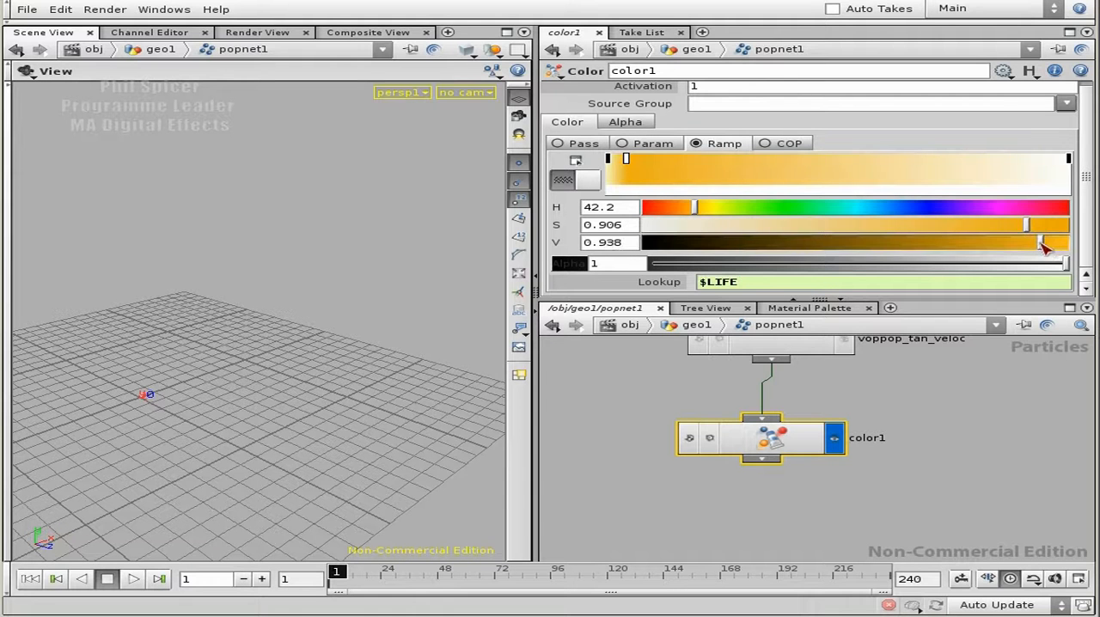
{"action": "left_click", "coordinate": [728, 168]}
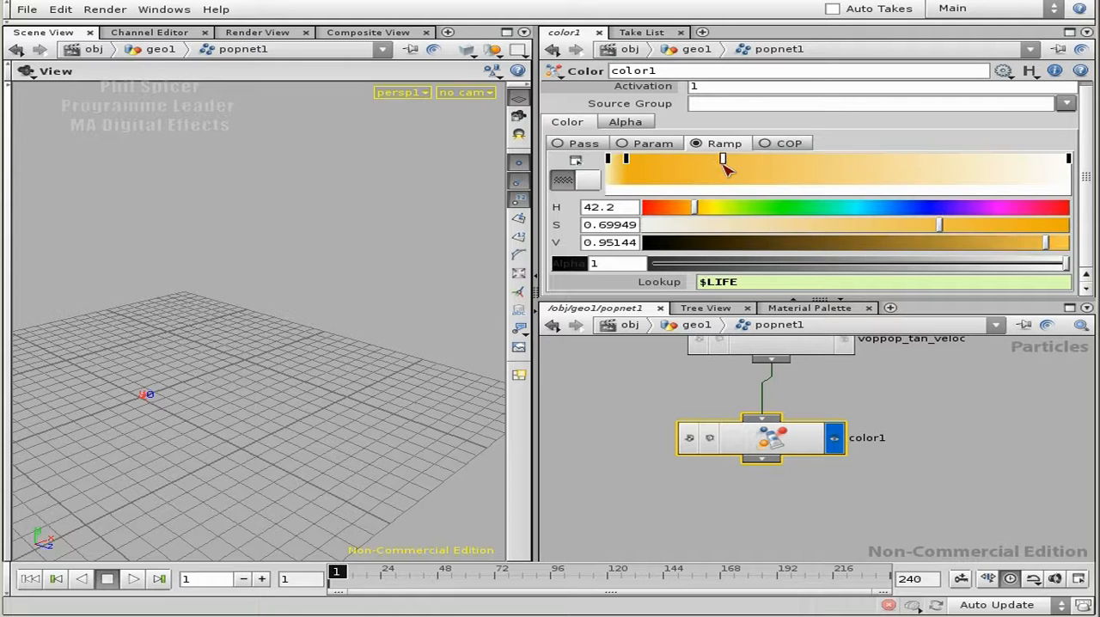
{"action": "left_click_drag", "start_coordinate": [964, 246], "coordinate": [929, 244]}
{"action": "left_click_drag", "start_coordinate": [693, 208], "coordinate": [667, 208]}
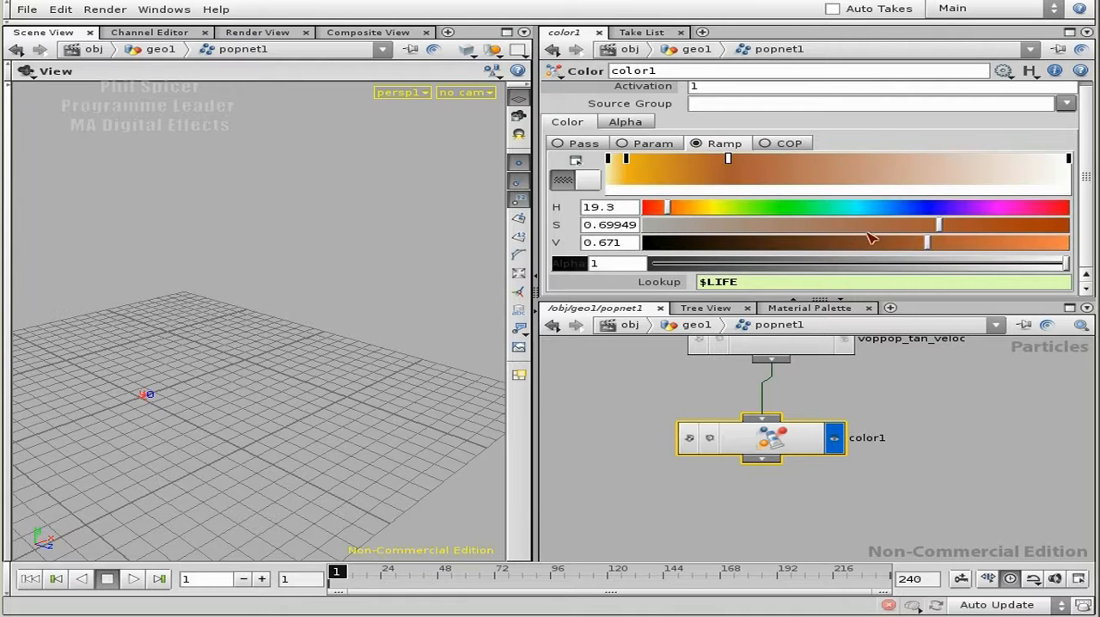
Add a dark brown key about 70% along the ramp with hue 34 and value 0.235, reducing its saturation.
{"action": "left_click", "coordinate": [903, 161]}
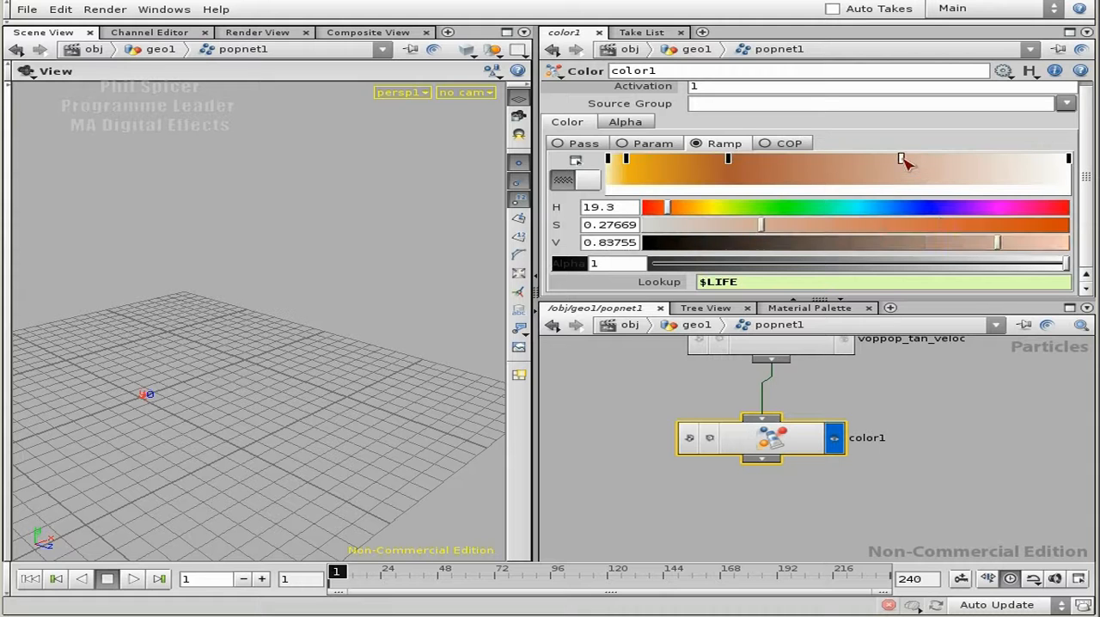
{"action": "left_click_drag", "start_coordinate": [904, 160], "coordinate": [931, 159]}
{"action": "left_click_drag", "start_coordinate": [928, 246], "coordinate": [872, 245]}
{"action": "left_click_drag", "start_coordinate": [658, 208], "coordinate": [686, 207]}
{"action": "left_click", "coordinate": [911, 224]}
{"action": "left_click_drag", "start_coordinate": [877, 245], "coordinate": [744, 244]}
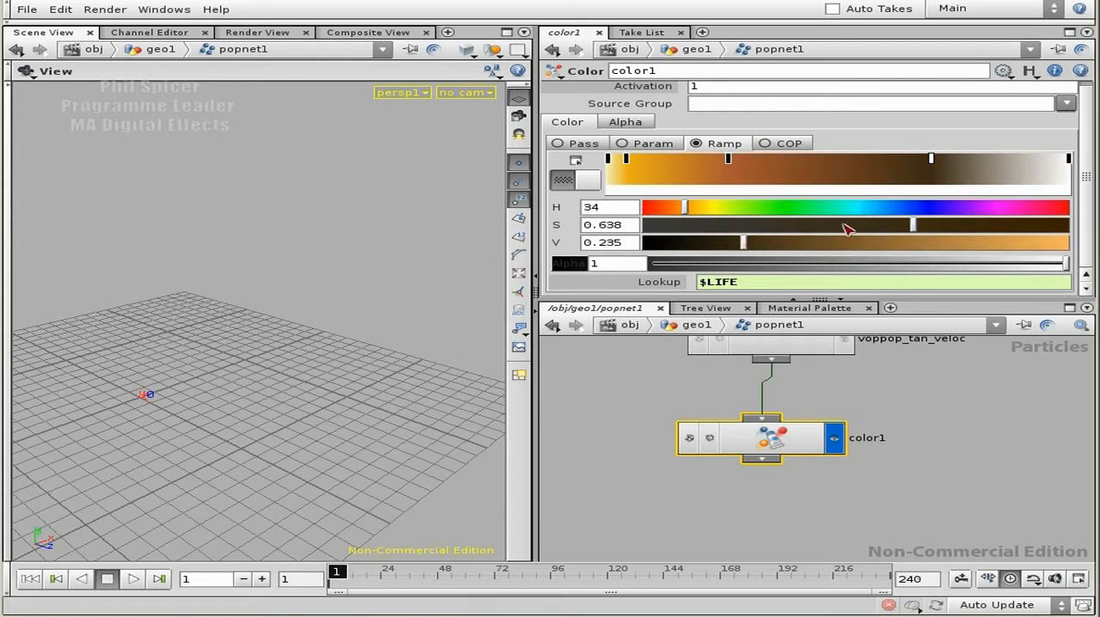
{"action": "left_click", "coordinate": [827, 224]}
Color the ramp's last key near black with hue 23, saturation 0.099 and value 0.048.
{"action": "left_click", "coordinate": [1069, 159]}
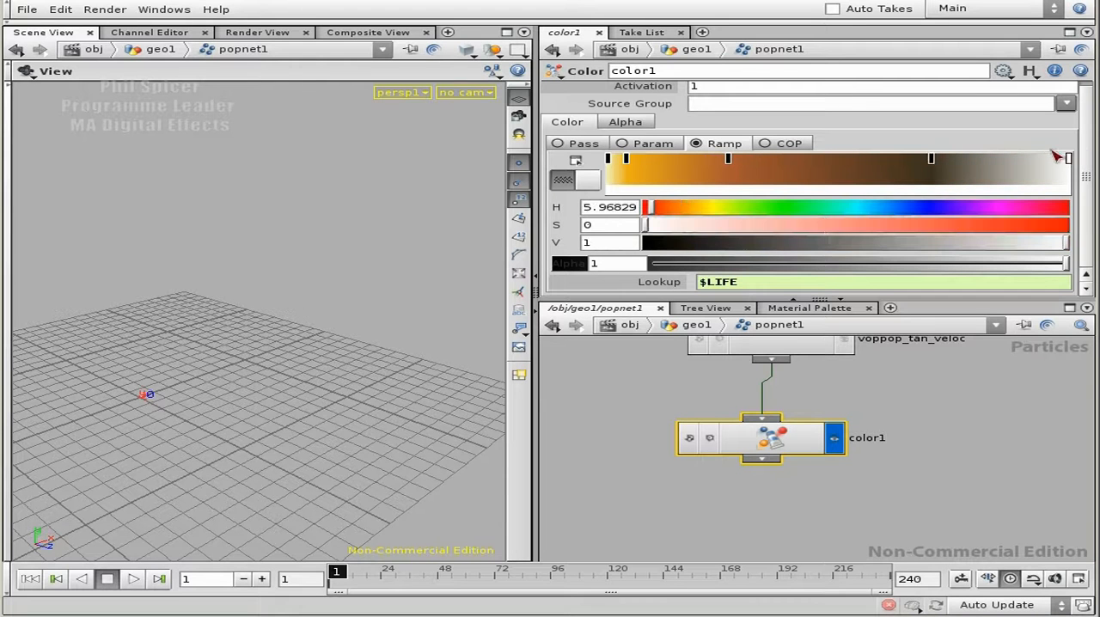
{"action": "left_click", "coordinate": [671, 207]}
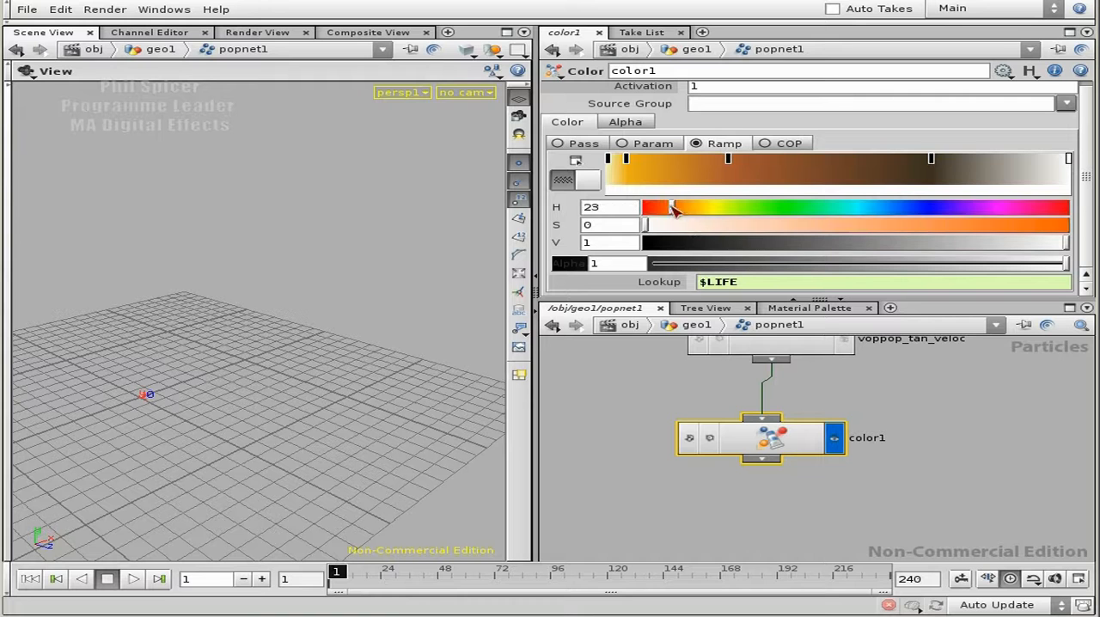
{"action": "left_click", "coordinate": [706, 226]}
{"action": "left_click", "coordinate": [718, 242]}
{"action": "left_click", "coordinate": [686, 227]}
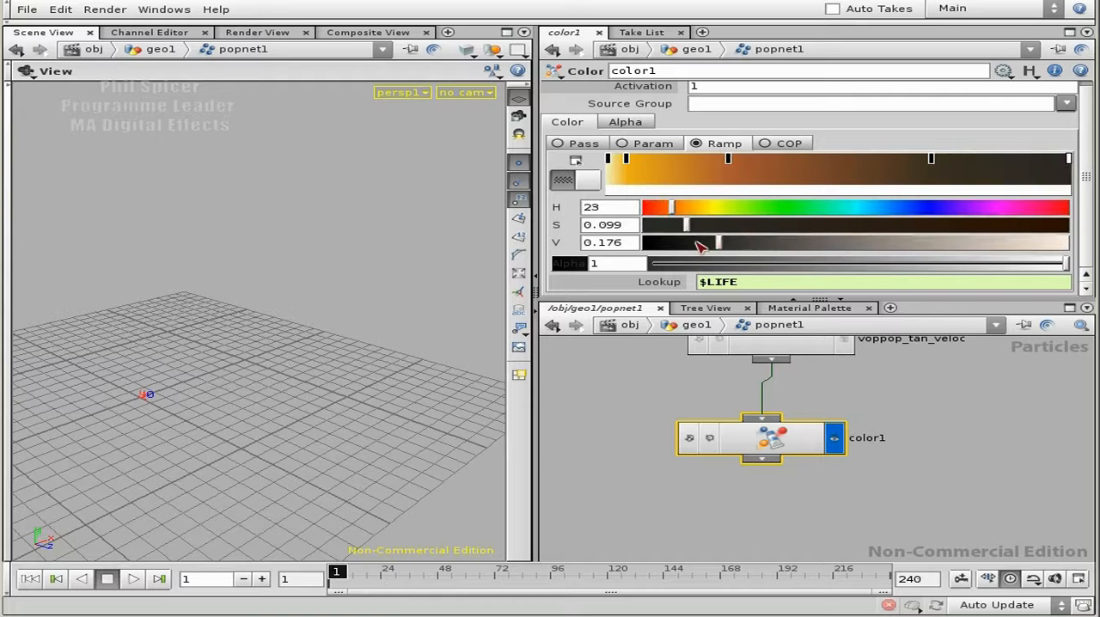
{"action": "left_click", "coordinate": [687, 243]}
{"action": "left_click_drag", "start_coordinate": [669, 243], "coordinate": [664, 242]}
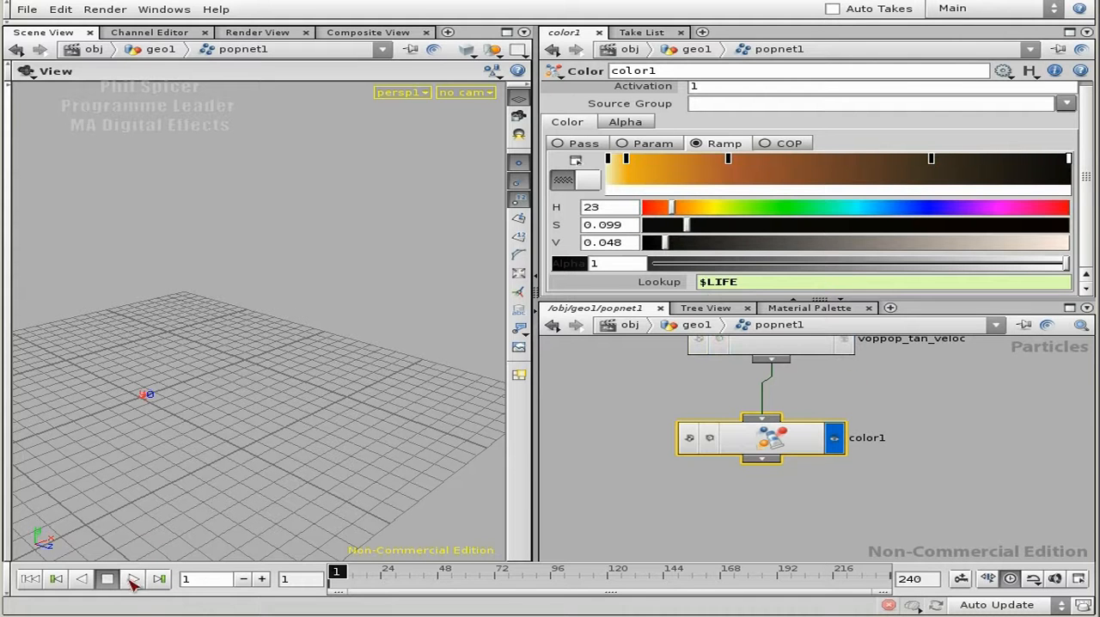
Play the simulation to frame 36 and examine the colored particle ring from several angles.
{"action": "left_click", "coordinate": [129, 580]}
{"action": "left_click_drag", "start_coordinate": [201, 412], "coordinate": [479, 398]}
{"action": "right_click_drag", "start_coordinate": [479, 398], "coordinate": [253, 417]}
{"action": "middle_click_drag", "start_coordinate": [253, 417], "coordinate": [1088, 267]}
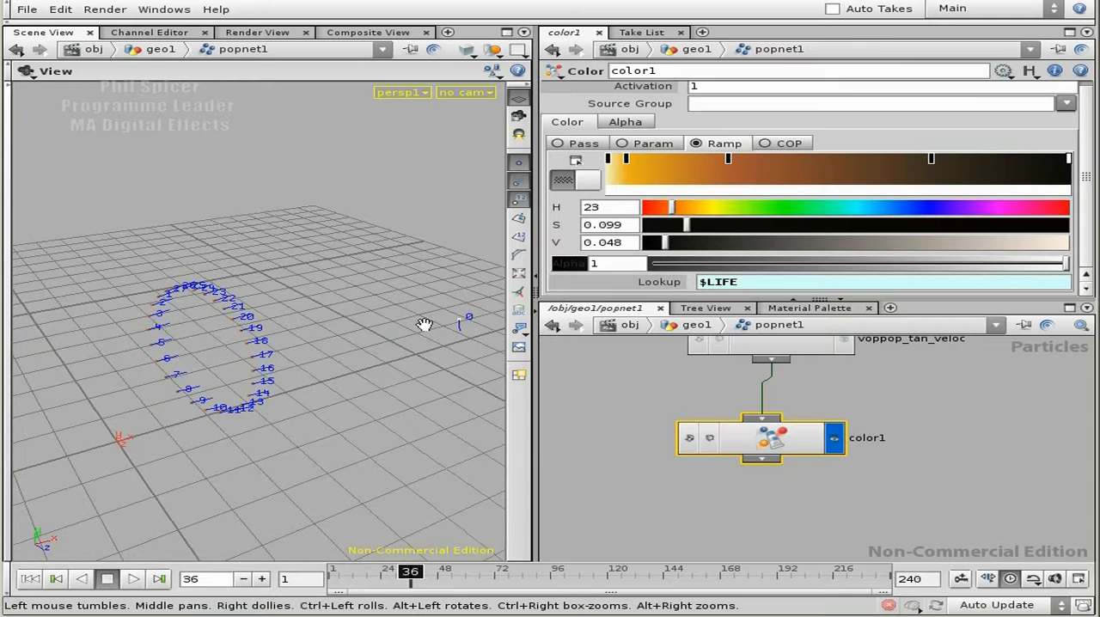
{"action": "left_click_drag", "start_coordinate": [336, 395], "coordinate": [430, 327]}
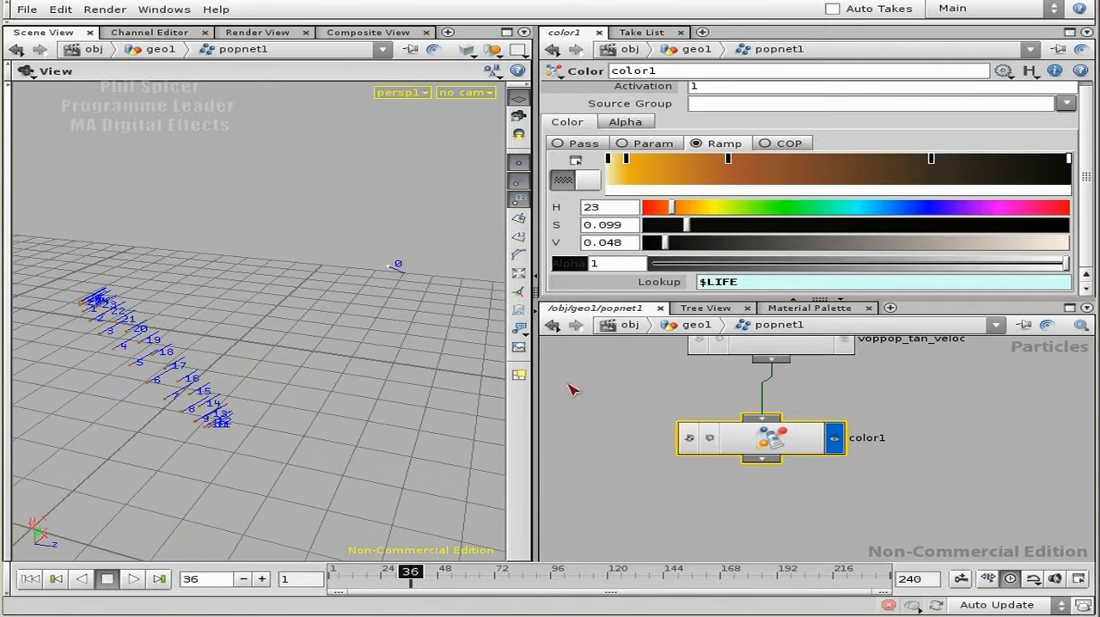
Hide the point markers, point normals and point numbers, and play on to frame 70 to check the particle colors.
{"action": "left_click", "coordinate": [518, 181]}
{"action": "left_click", "coordinate": [518, 163]}
{"action": "left_click", "coordinate": [519, 199]}
{"action": "mouse_move", "coordinate": [250, 354]}
{"action": "left_mouse_down"}
{"action": "mouse_move", "coordinate": [417, 346]}
{"action": "mouse_move", "coordinate": [147, 339]}
{"action": "left_mouse_up"}
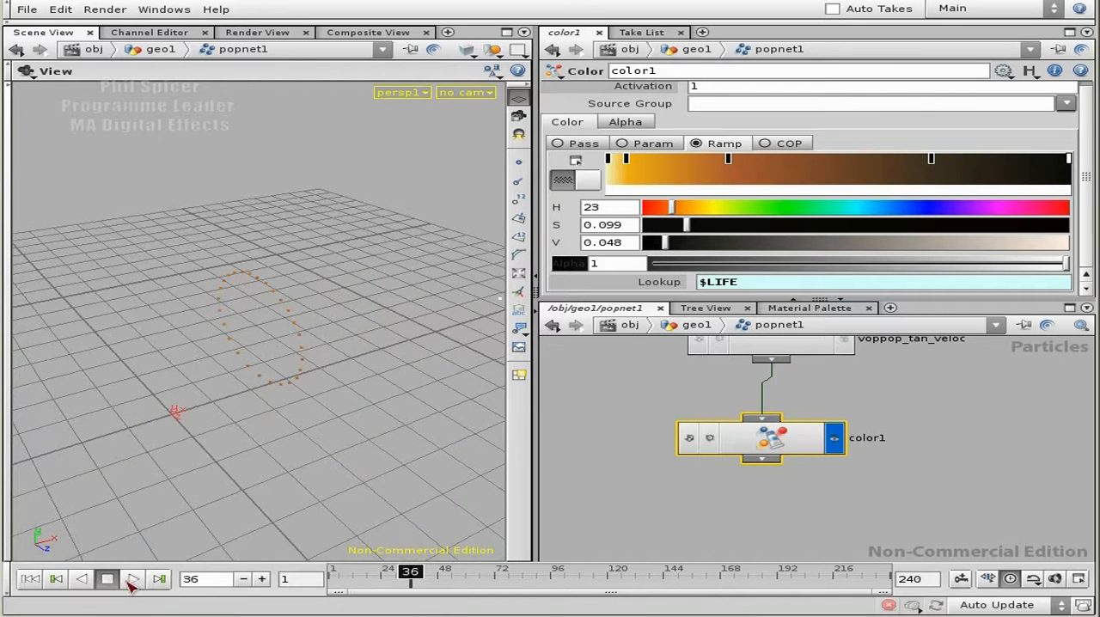
{"action": "left_click", "coordinate": [132, 580]}
{"action": "left_click", "coordinate": [107, 579]}
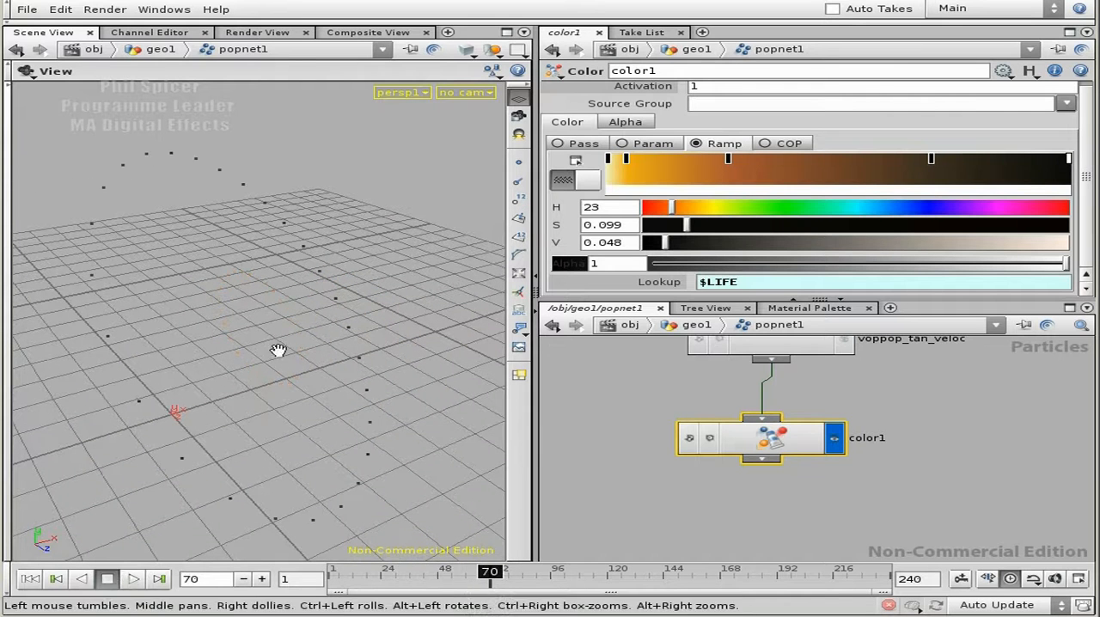
Replay the simulation from the first frame to frame 31 to check the particle colors.
{"action": "left_click", "coordinate": [29, 578]}
{"action": "left_click", "coordinate": [131, 579]}
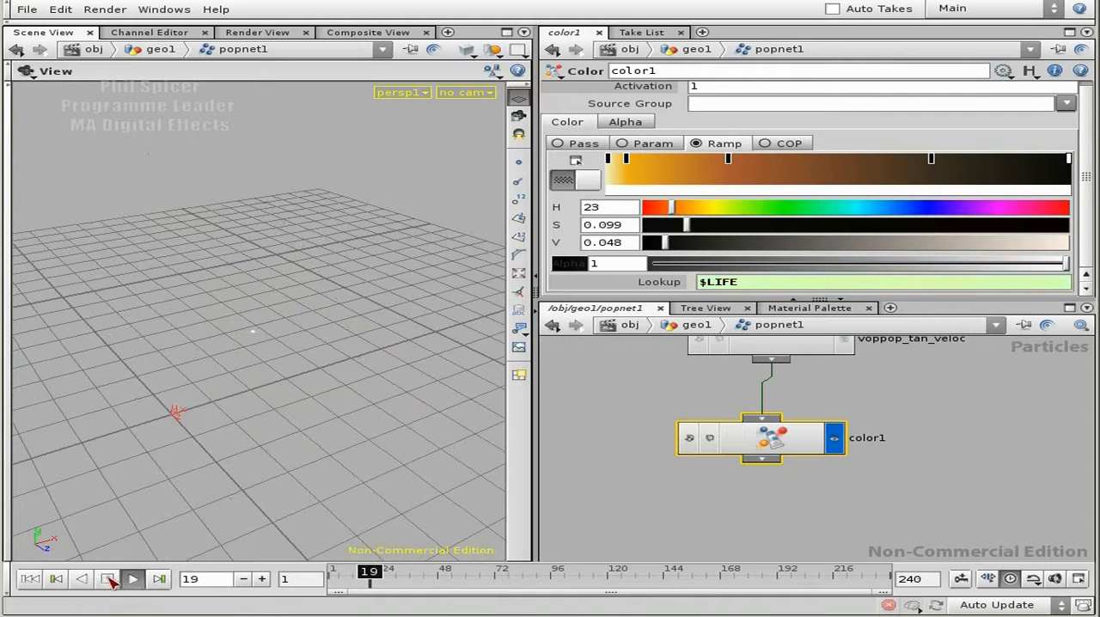
{"action": "left_click", "coordinate": [109, 580]}
Add a second Color node below color1 and rename it color_alpha.
{"action": "middle_click_drag", "start_coordinate": [863, 475], "coordinate": [817, 419]}
{"action": "key", "text": "Tab"}
{"action": "type", "text": "col"}
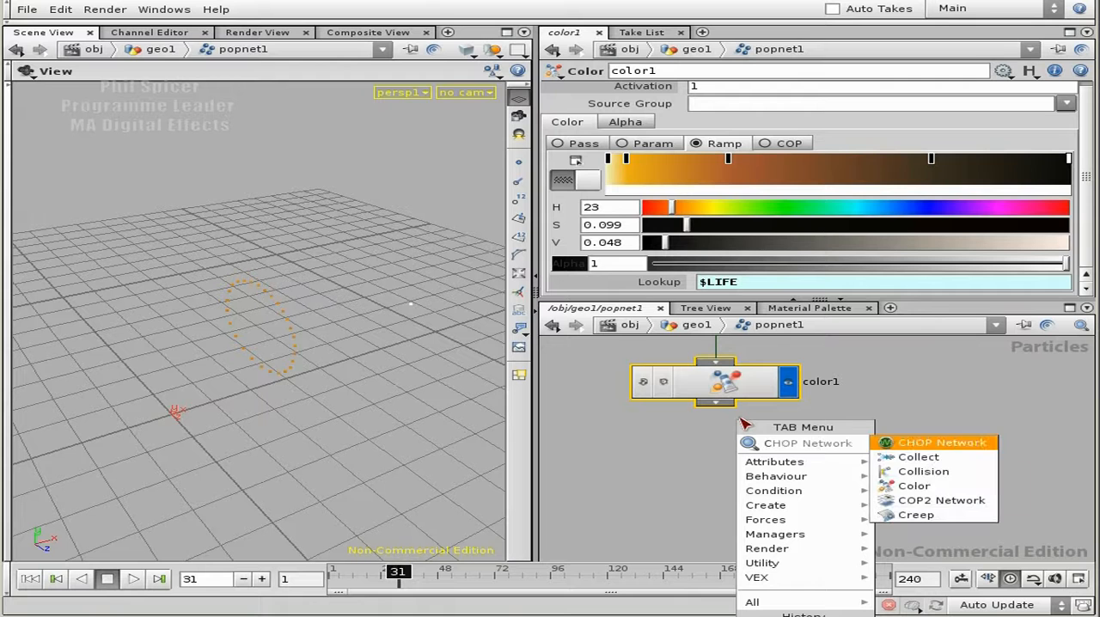
{"action": "left_click", "coordinate": [913, 471]}
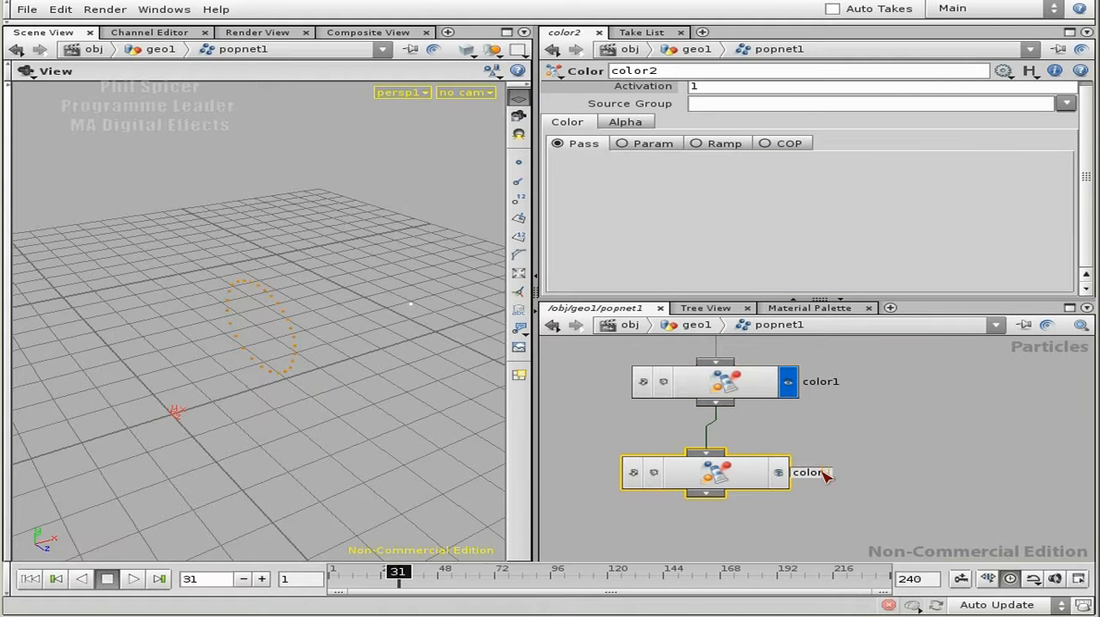
{"action": "left_click", "coordinate": [824, 476]}
{"action": "type", "text": "color_alpha"}
{"action": "key", "text": "Return"}
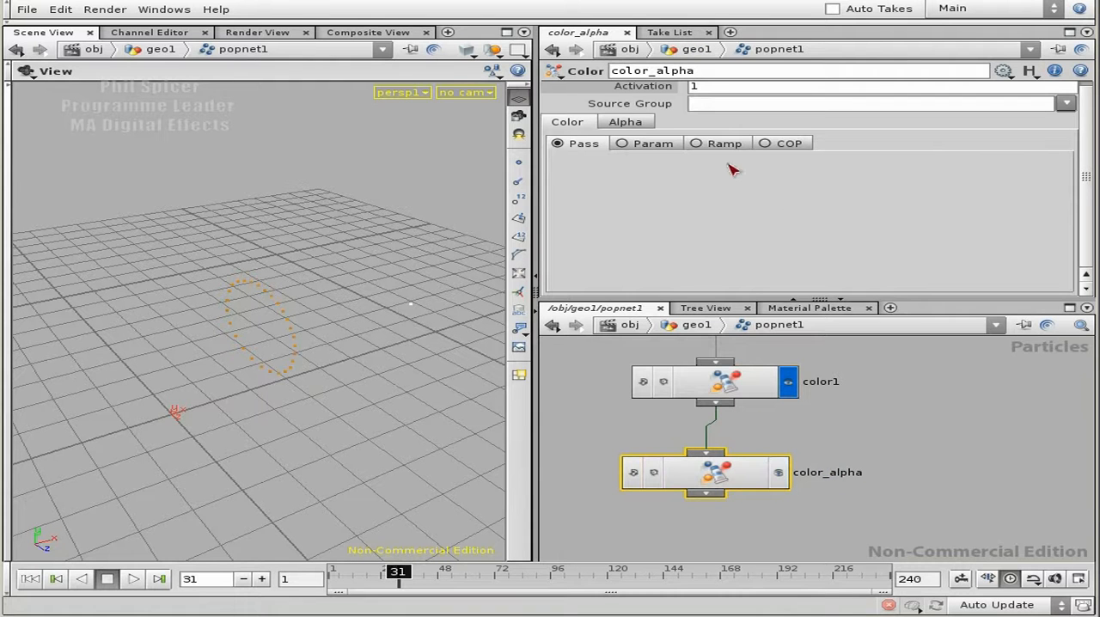
Set color_alpha's alpha source to a ramp with $LIFE as its lookup.
{"action": "left_click", "coordinate": [626, 123]}
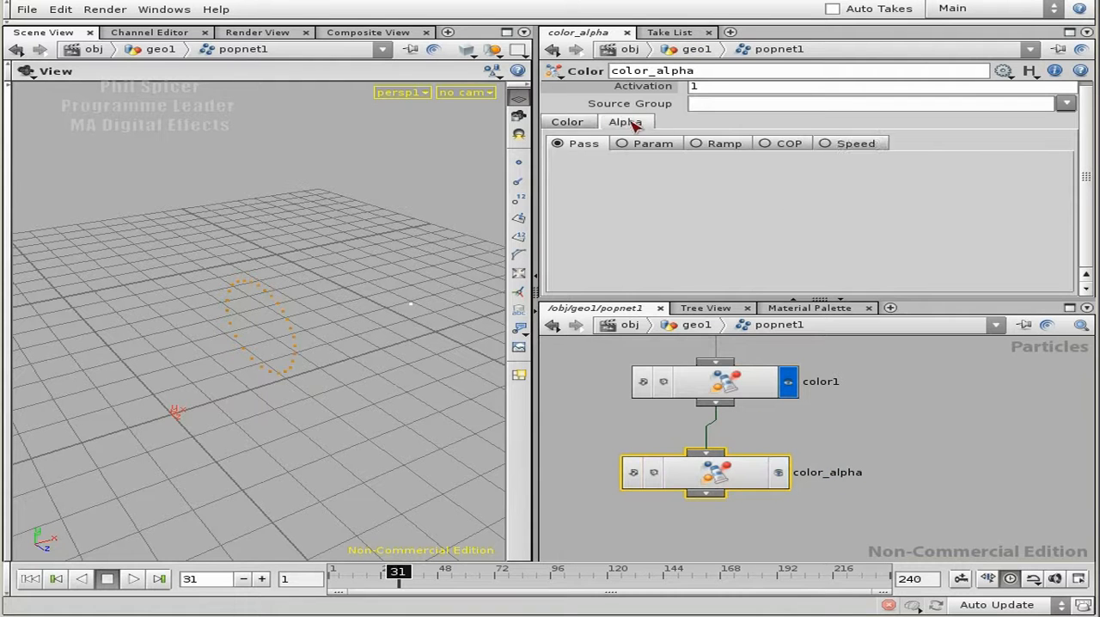
{"action": "left_click", "coordinate": [725, 146]}
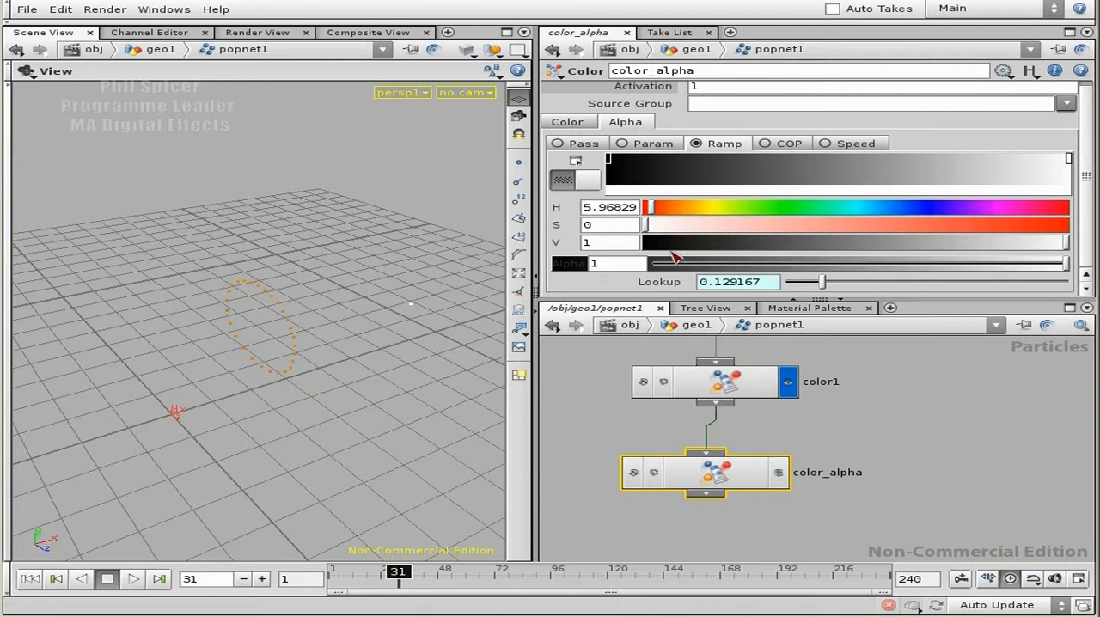
{"action": "left_click", "coordinate": [681, 284]}
{"action": "left_click_drag", "start_coordinate": [807, 283], "coordinate": [690, 284]}
{"action": "type", "text": "$LIFE"}
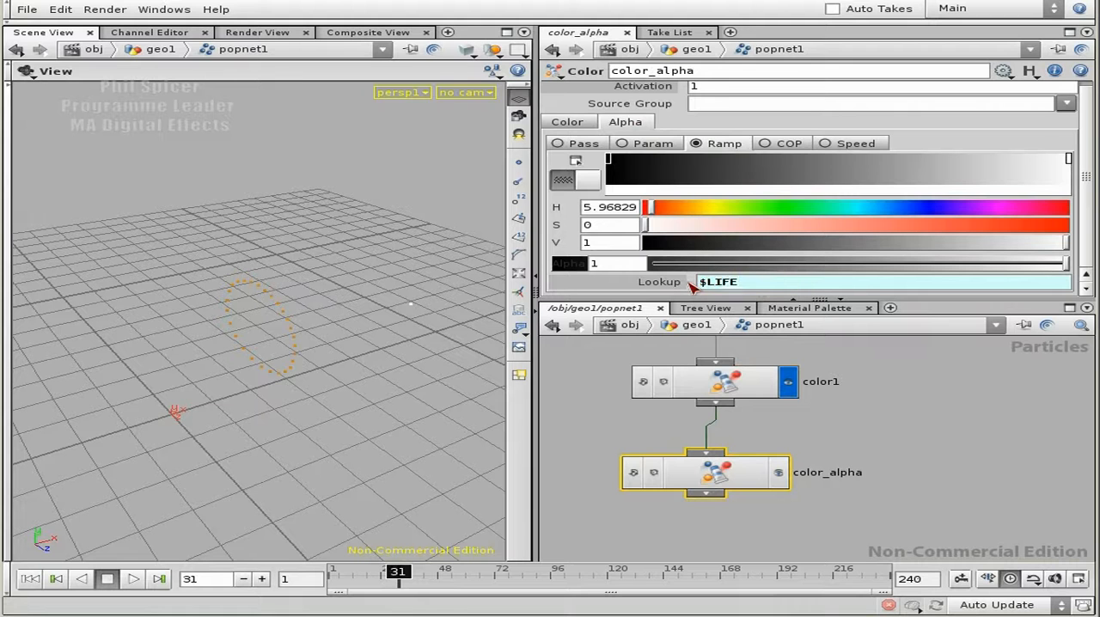
Set the alpha ramp's first key to alpha 0 and add a fully opaque key about 6% along.
{"action": "left_click", "coordinate": [610, 159]}
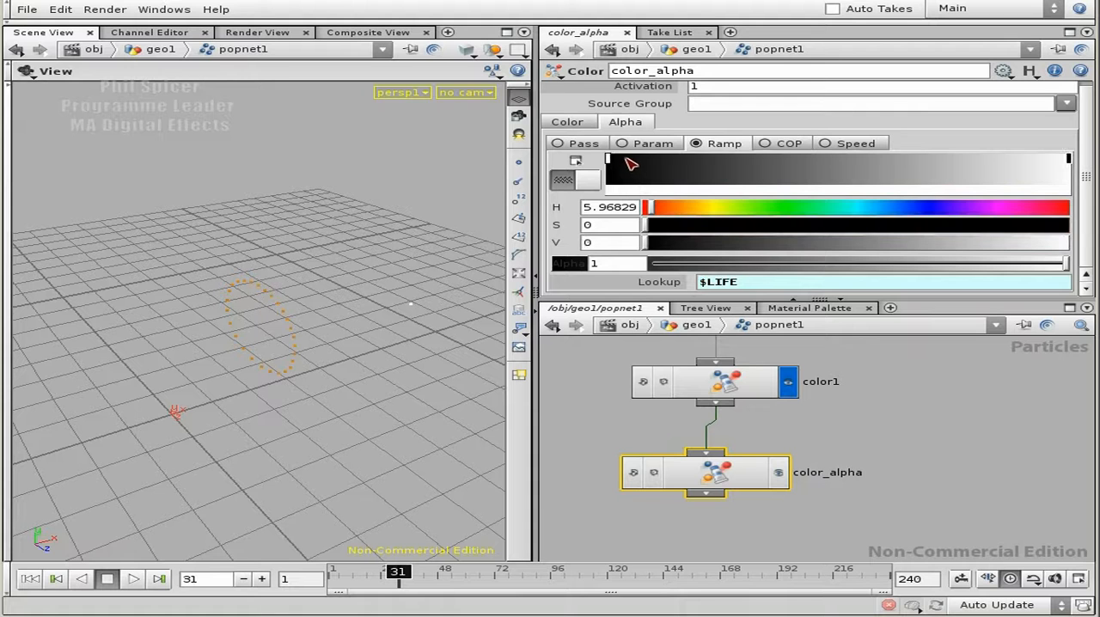
{"action": "left_click", "coordinate": [634, 160]}
{"action": "left_click_drag", "start_coordinate": [635, 166], "coordinate": [625, 166]}
{"action": "left_click", "coordinate": [610, 159]}
{"action": "left_click_drag", "start_coordinate": [787, 267], "coordinate": [649, 270]}
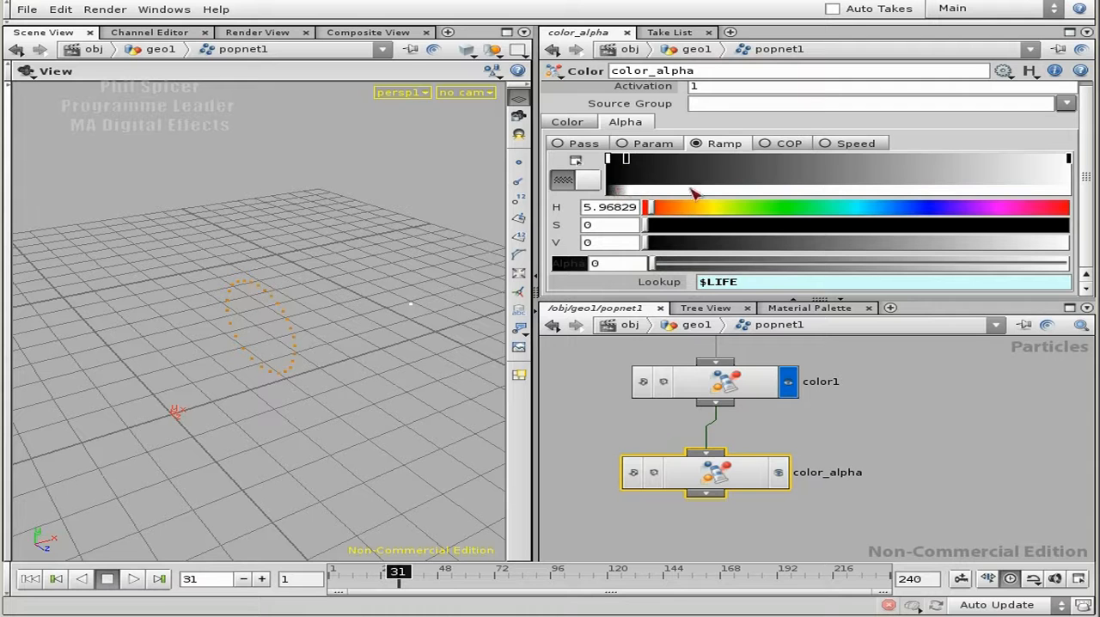
{"action": "left_click", "coordinate": [627, 160]}
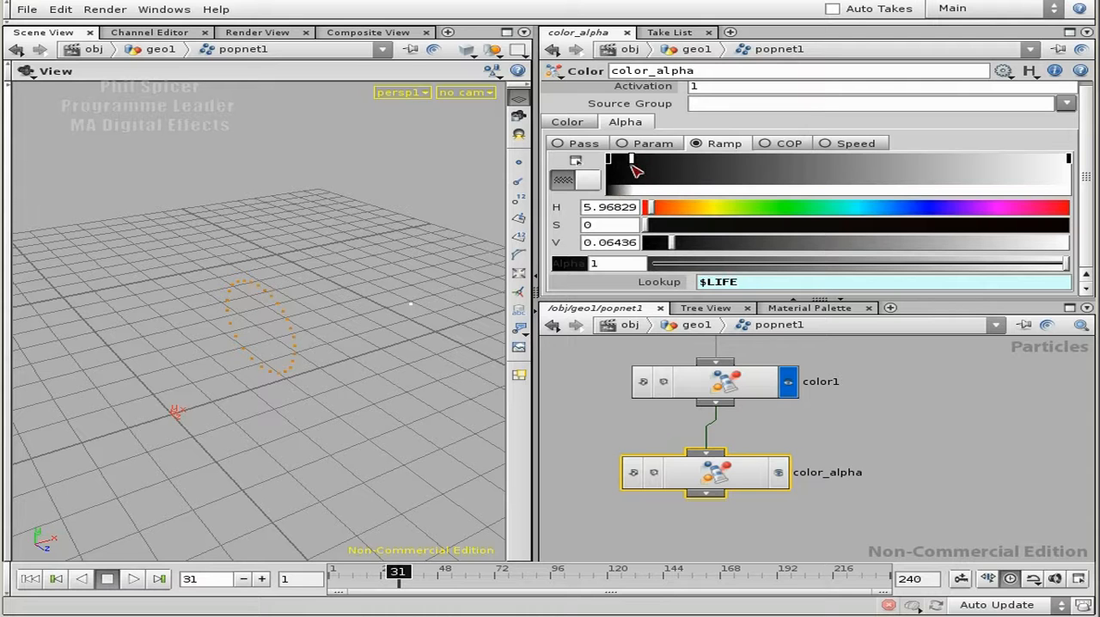
{"action": "left_click_drag", "start_coordinate": [631, 158], "coordinate": [637, 157]}
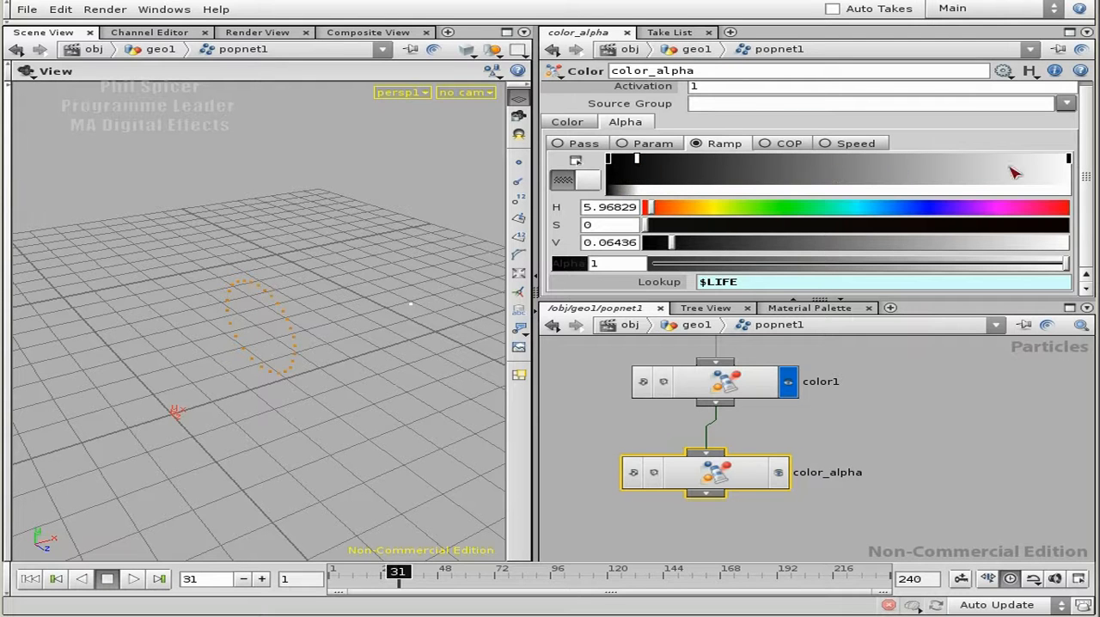
Add opaque and zero-alpha keys at about 65% and 97% of the alpha ramp, and set the last key's alpha to 0.
{"action": "left_click", "coordinate": [906, 159]}
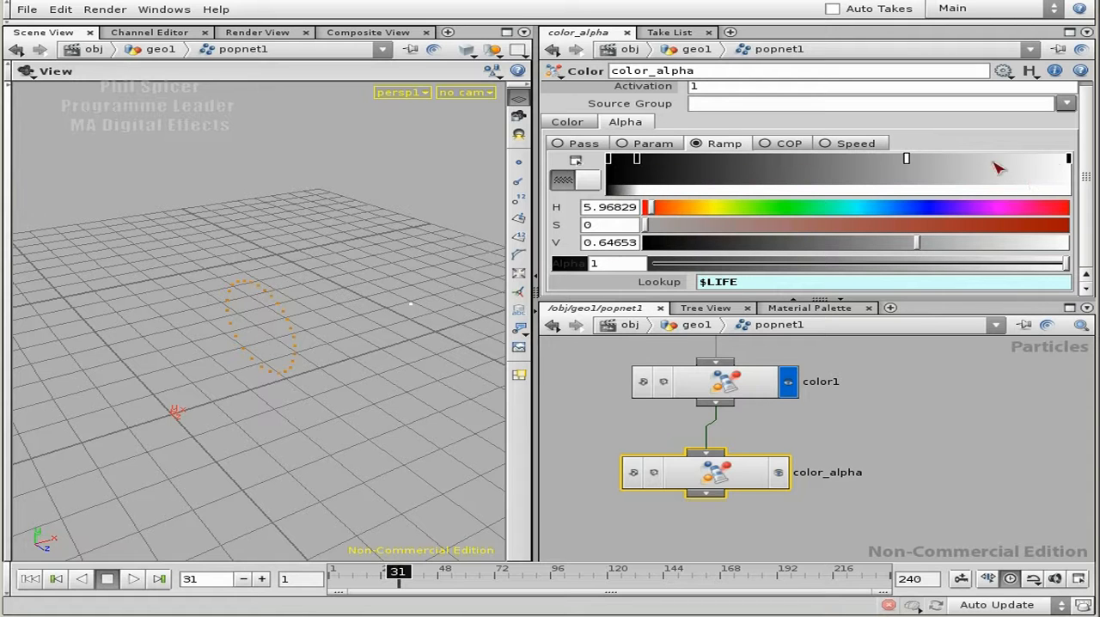
{"action": "left_click", "coordinate": [1070, 159]}
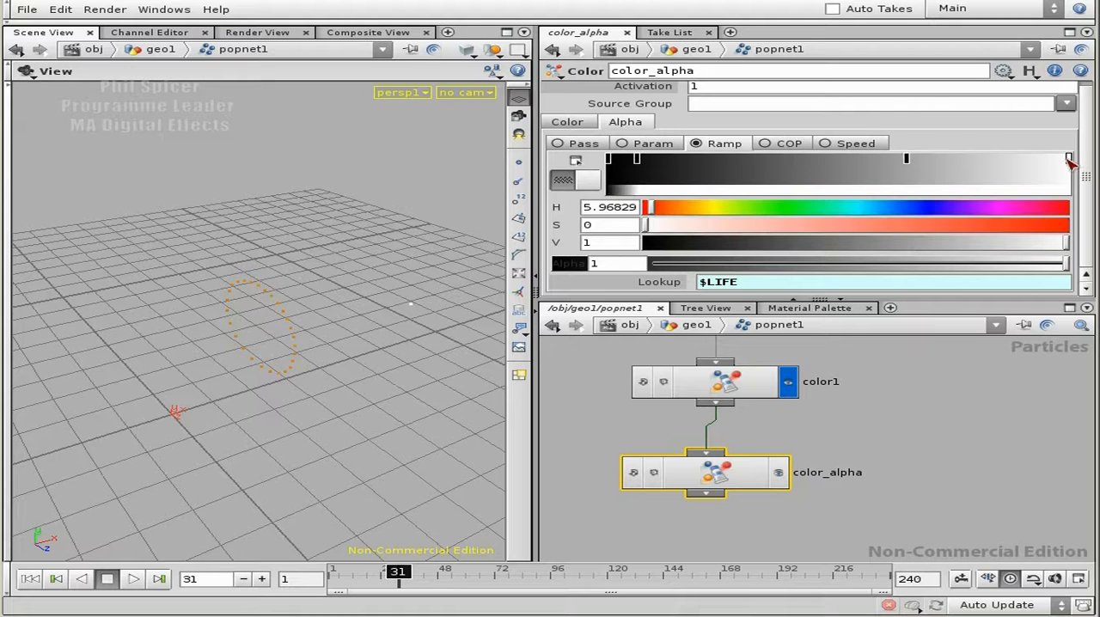
{"action": "left_click", "coordinate": [1051, 160]}
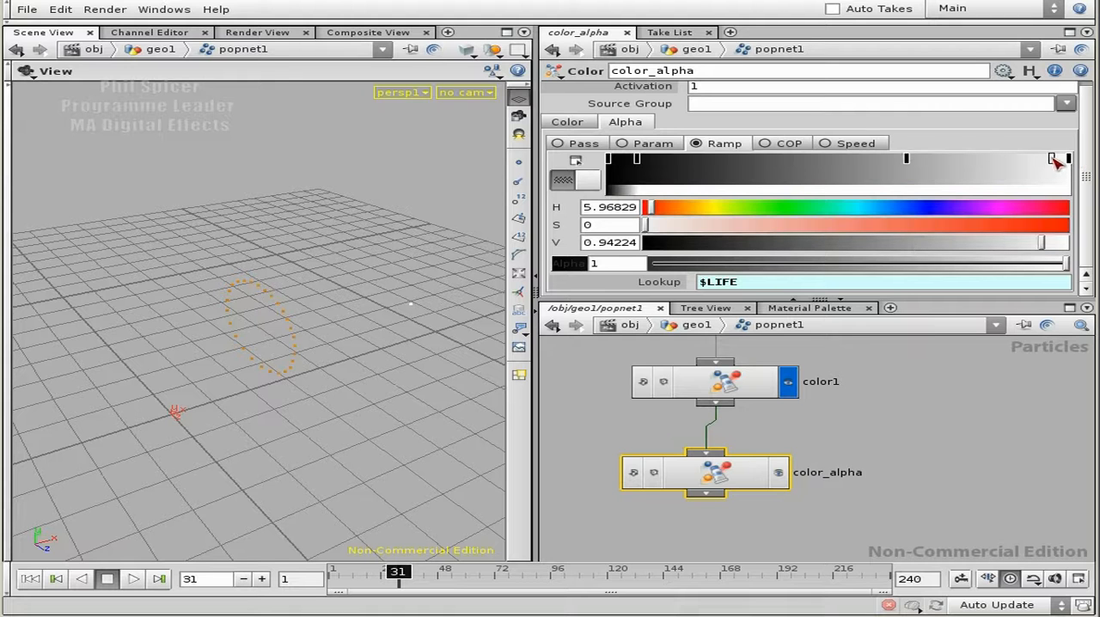
{"action": "left_click_drag", "start_coordinate": [1062, 265], "coordinate": [640, 271]}
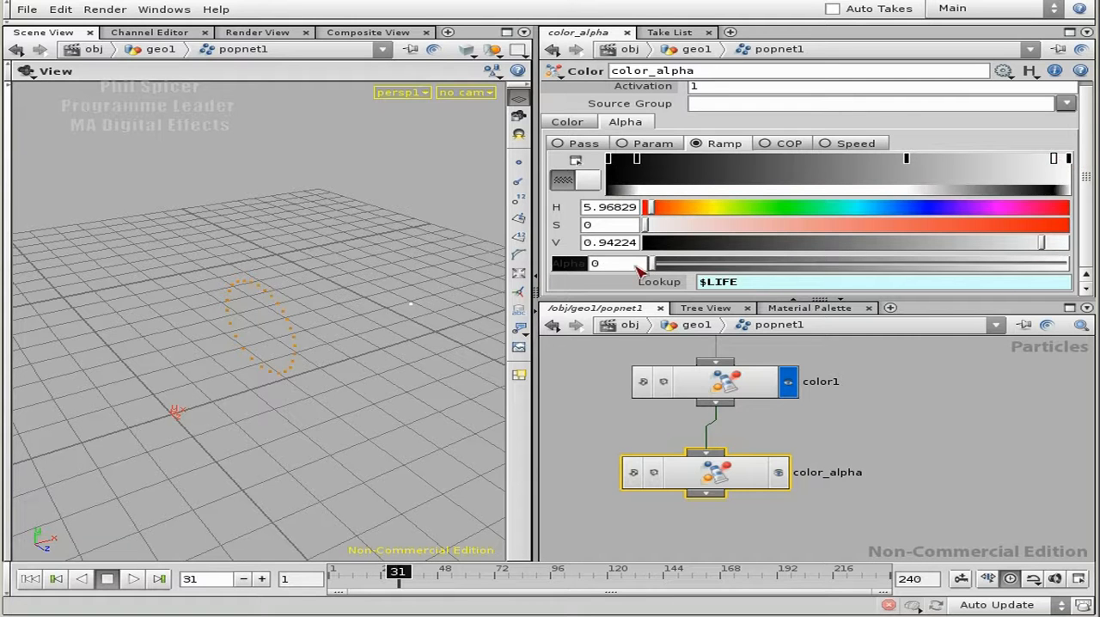
{"action": "left_click", "coordinate": [1070, 159]}
{"action": "left_click_drag", "start_coordinate": [952, 269], "coordinate": [646, 267]}
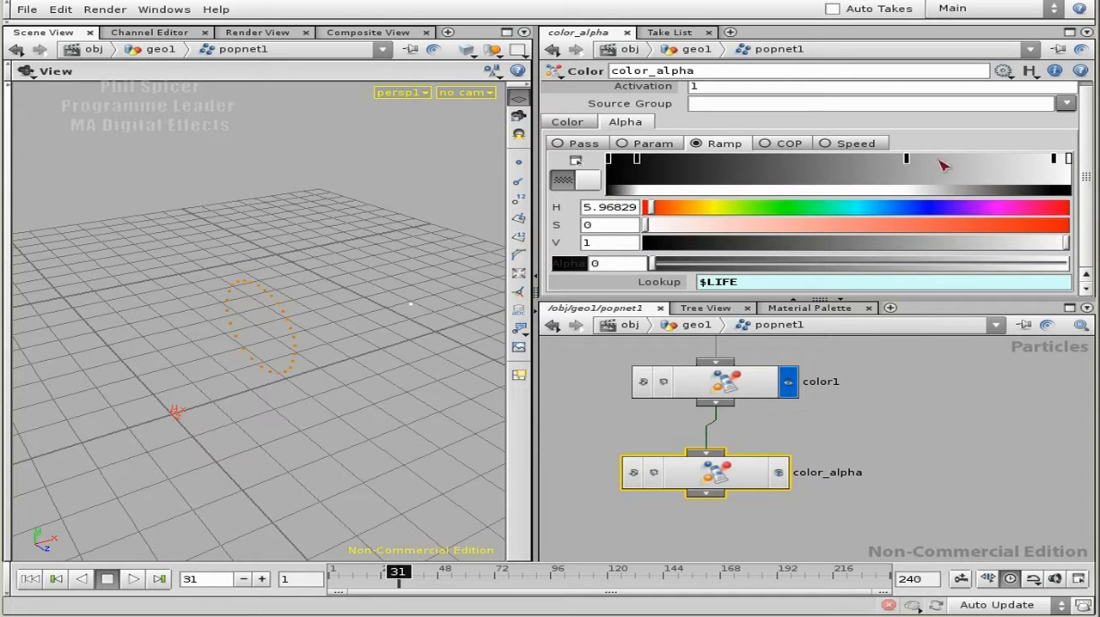
{"action": "left_click", "coordinate": [1056, 160]}
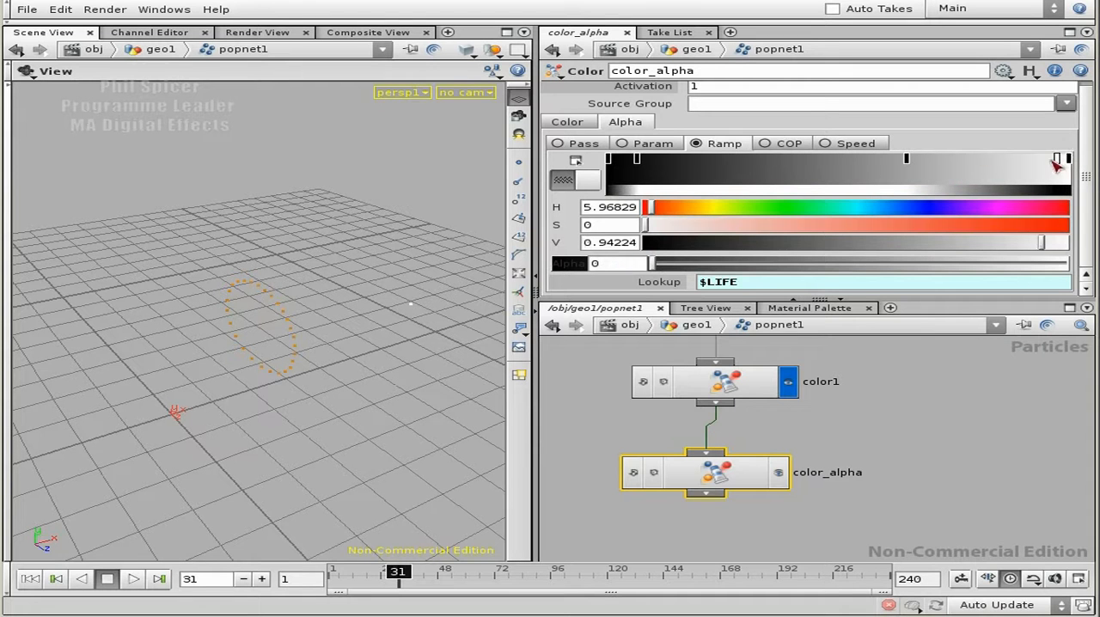
Make color_alpha the displayed node and play the simulation from the first frame to frame 57.
{"action": "left_click", "coordinate": [779, 472]}
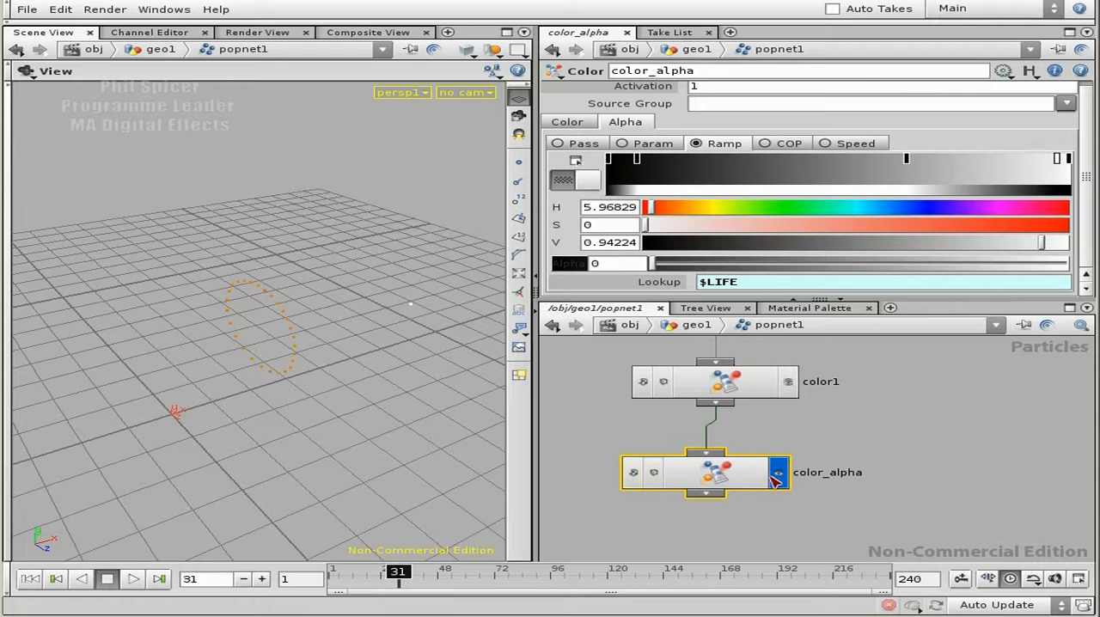
{"action": "scroll", "coordinate": [901, 501], "scroll_direction": "down", "scroll_amount": 1}
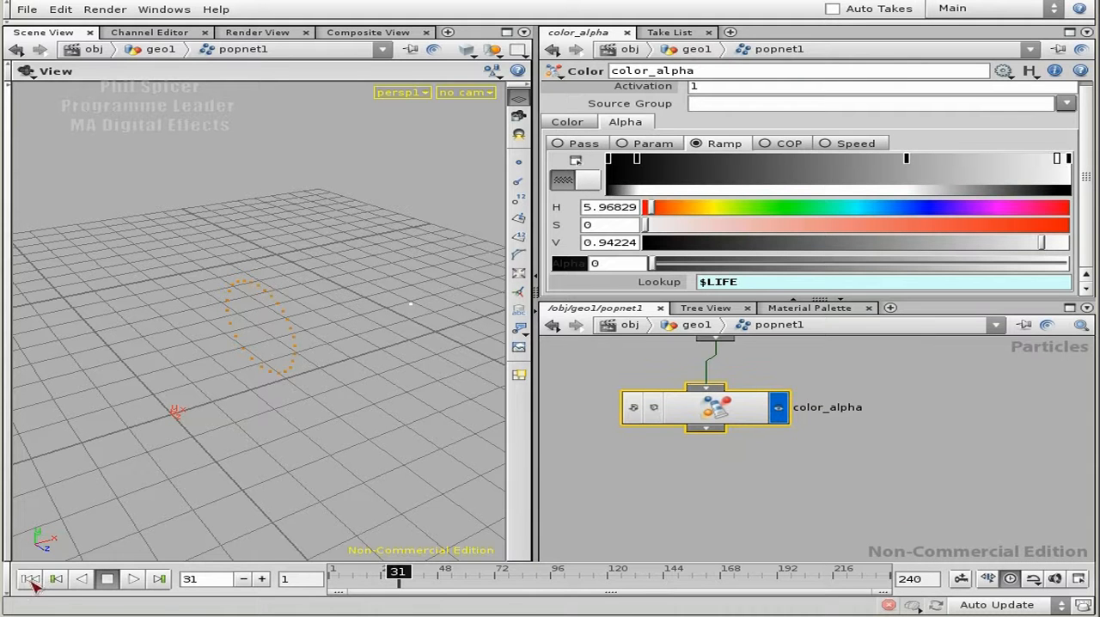
{"action": "left_click", "coordinate": [33, 579]}
{"action": "left_click_drag", "start_coordinate": [337, 395], "coordinate": [371, 403]}
{"action": "left_click", "coordinate": [132, 580]}
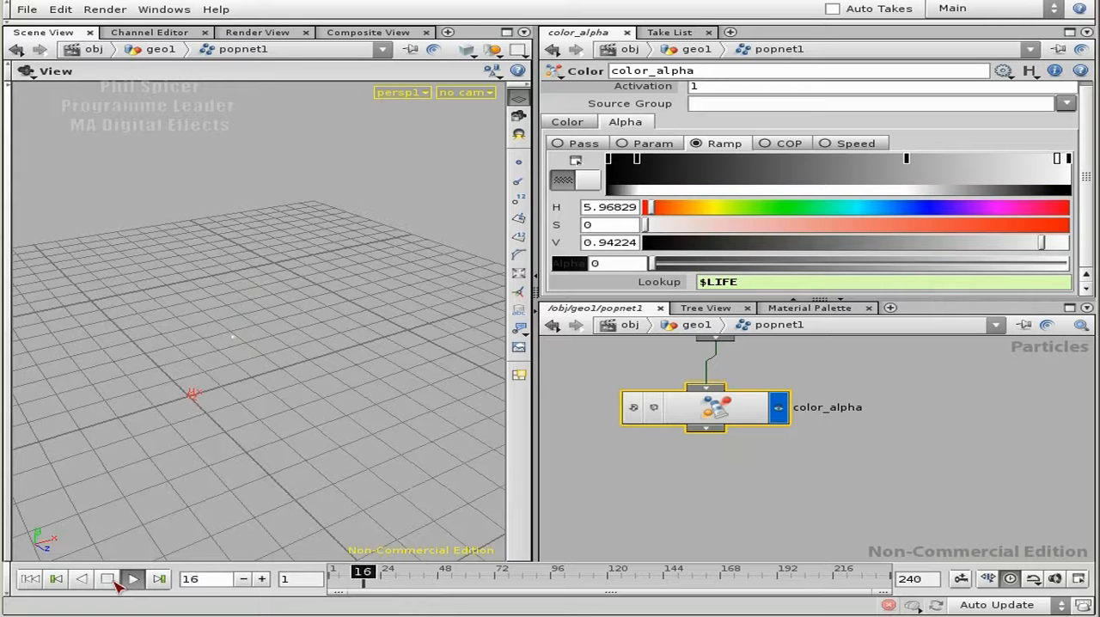
{"action": "left_click", "coordinate": [112, 580]}
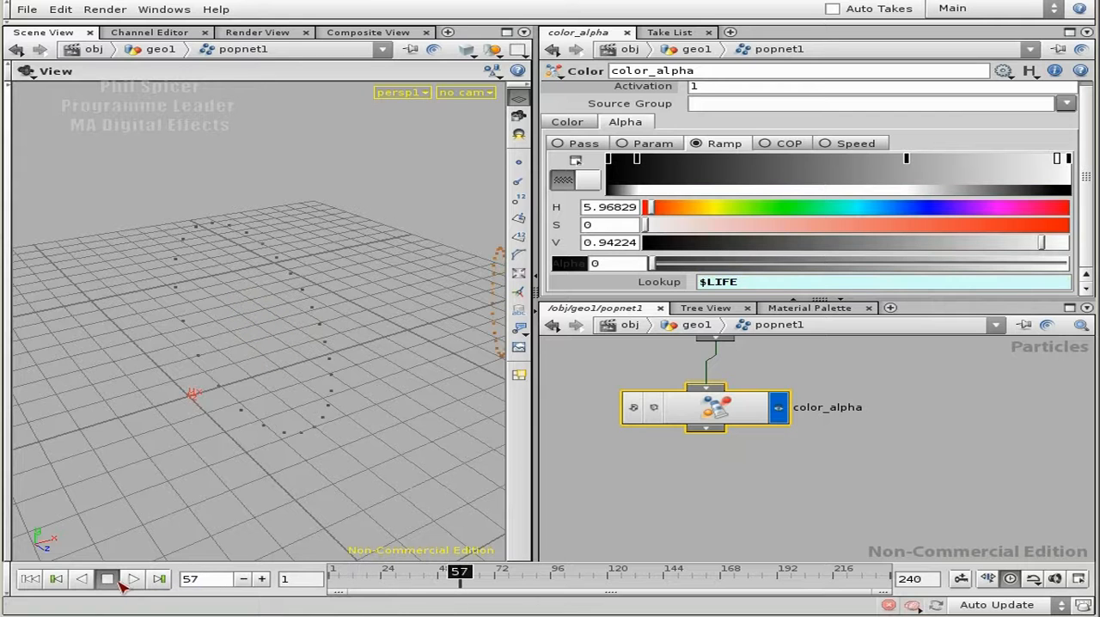
Step the simulation forward to frame 84 to examine how the particles fade.
{"action": "left_click", "coordinate": [268, 578]}
{"action": "left_click", "coordinate": [269, 578]}
{"action": "left_click", "coordinate": [268, 578]}
{"action": "left_click", "coordinate": [268, 579]}
{"action": "left_click", "coordinate": [268, 578]}
{"action": "left_click", "coordinate": [268, 579]}
{"action": "left_click", "coordinate": [268, 579]}
{"action": "left_click", "coordinate": [268, 578]}
{"action": "left_click", "coordinate": [266, 579]}
{"action": "left_click", "coordinate": [266, 579]}
{"action": "left_click", "coordinate": [267, 579]}
{"action": "left_click", "coordinate": [266, 579]}
{"action": "left_click", "coordinate": [267, 579]}
{"action": "left_click", "coordinate": [267, 580]}
{"action": "left_click", "coordinate": [266, 579]}
{"action": "left_click", "coordinate": [266, 580]}
{"action": "left_click", "coordinate": [267, 580]}
{"action": "left_click", "coordinate": [267, 580]}
{"action": "left_click", "coordinate": [266, 579]}
{"action": "left_click", "coordinate": [267, 579]}
{"action": "left_click", "coordinate": [267, 580]}
{"action": "left_click", "coordinate": [267, 579]}
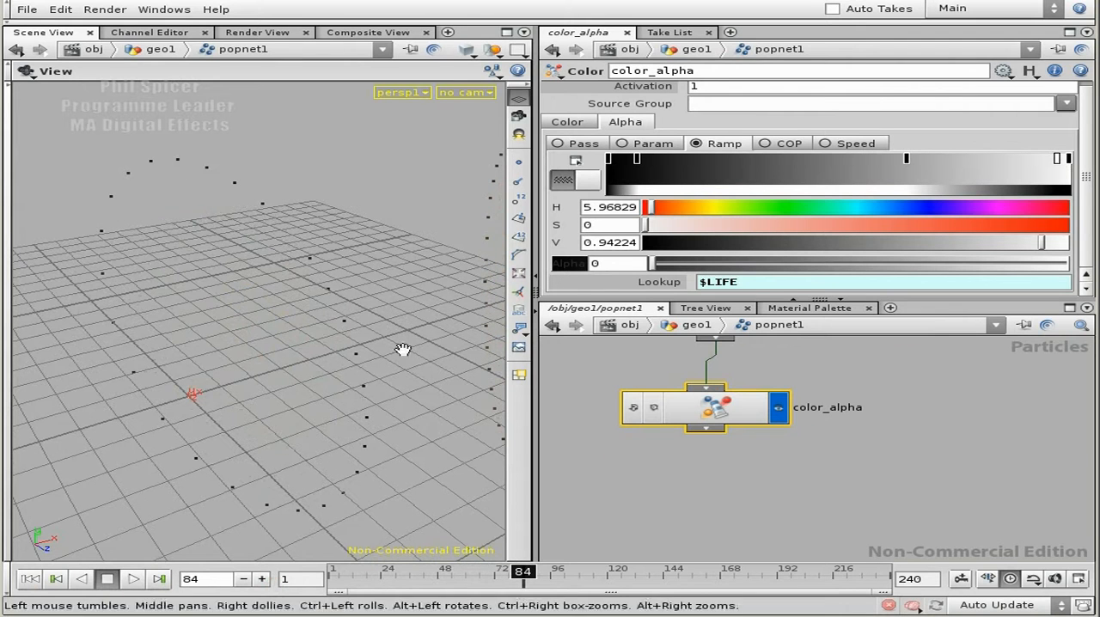
Add a Property node below color_alpha, fed by its output.
{"action": "middle_click_drag", "start_coordinate": [759, 470], "coordinate": [755, 447]}
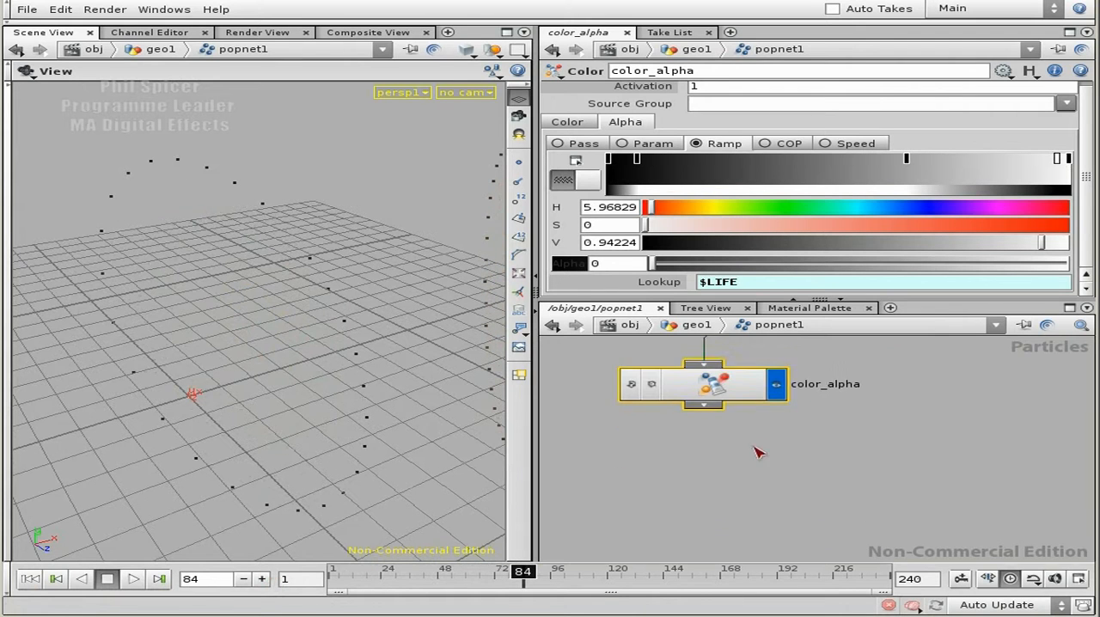
{"action": "middle_click_drag", "start_coordinate": [892, 448], "coordinate": [878, 470]}
{"action": "right_click_drag", "start_coordinate": [925, 466], "coordinate": [892, 460]}
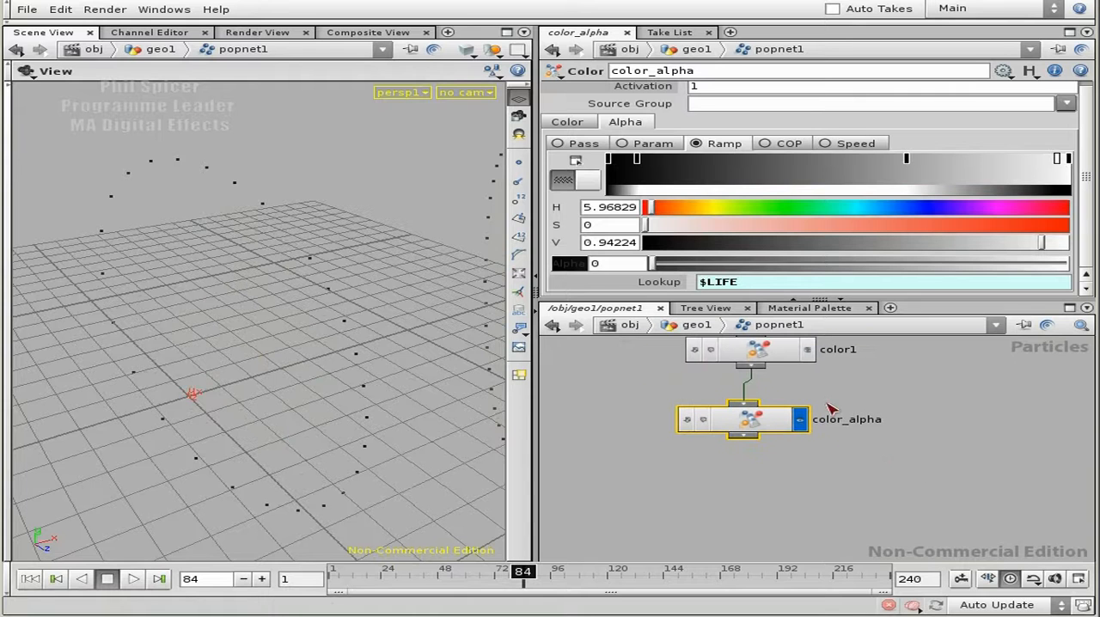
{"action": "key", "text": "Tab"}
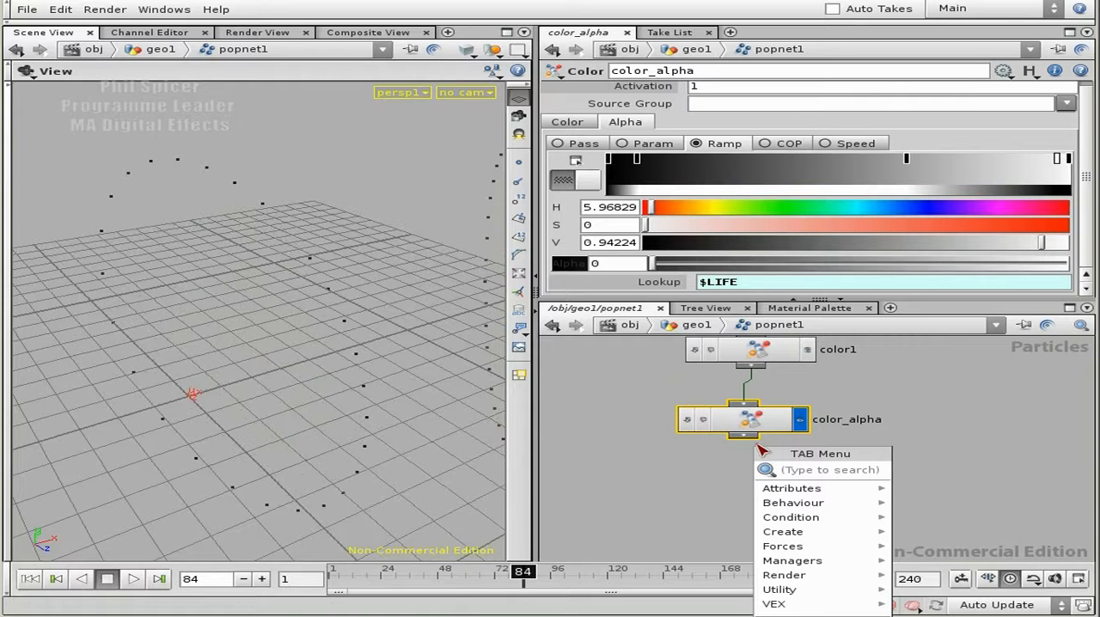
{"action": "type", "text": "perty"}
{"action": "left_click", "coordinate": [951, 472]}
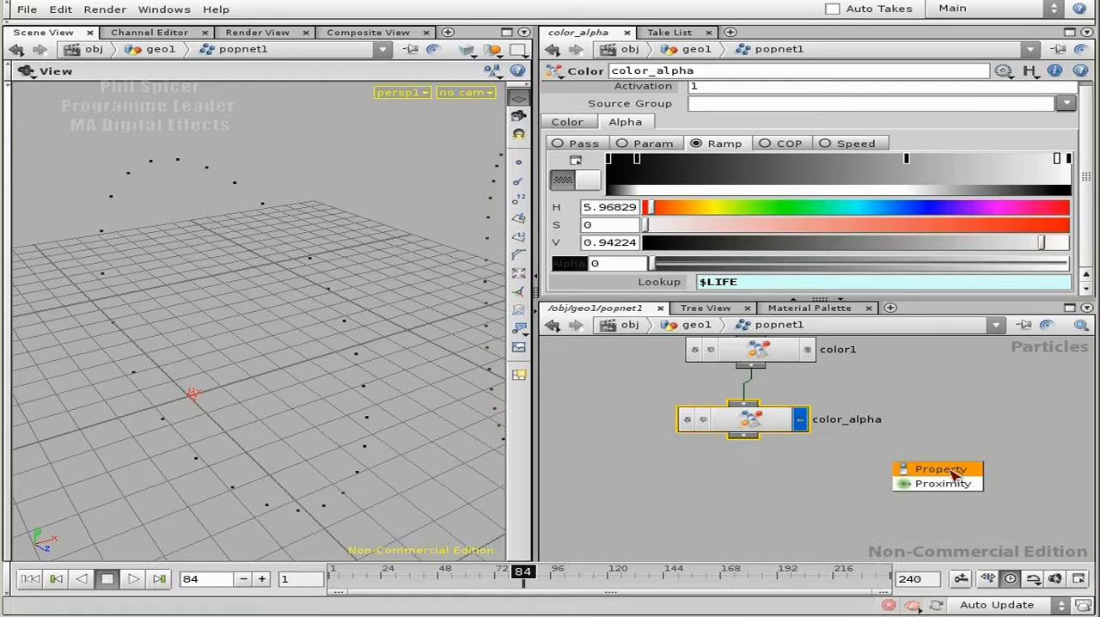
{"action": "left_click", "coordinate": [753, 480]}
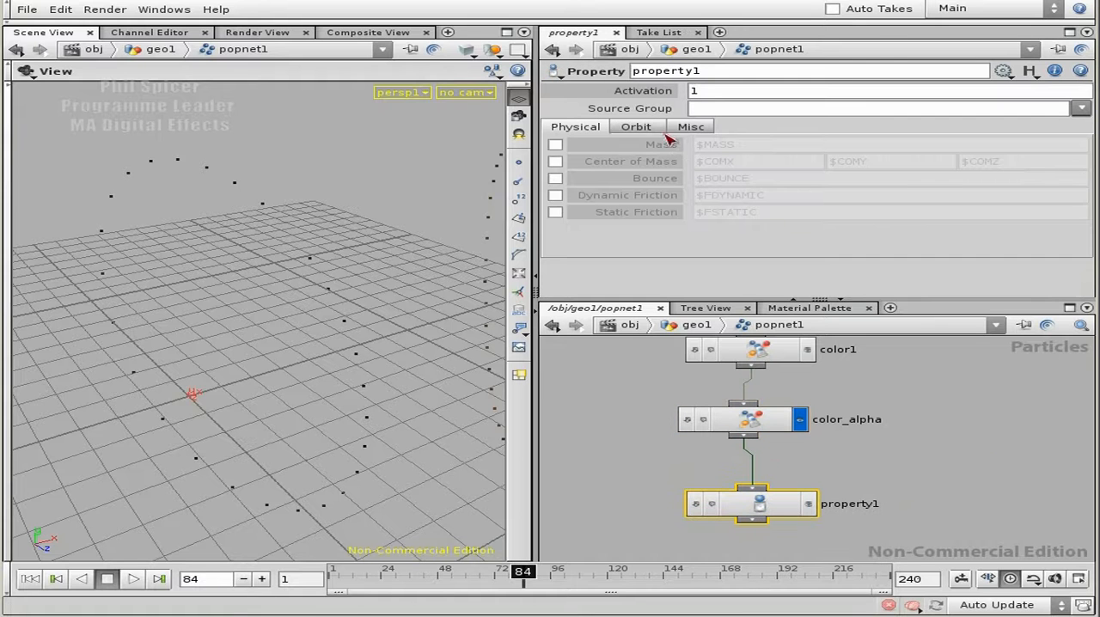
Enable Uniform Scale on the Property node and set it to the expression fit($LIFE,0,1,0.2,1).
{"action": "left_click", "coordinate": [691, 127]}
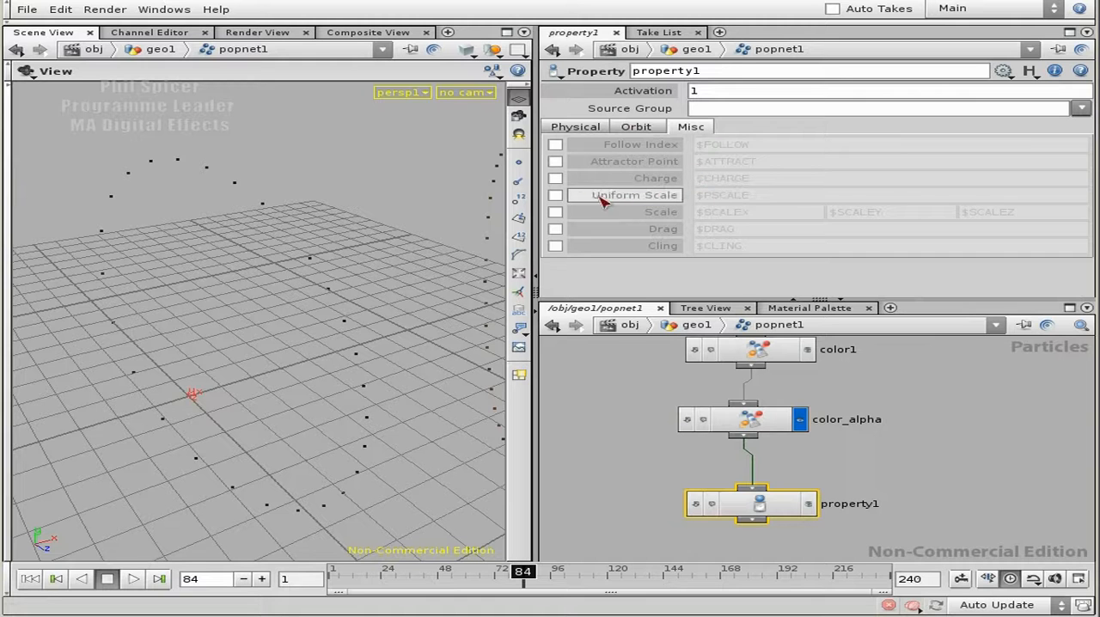
{"action": "left_click", "coordinate": [693, 197]}
{"action": "left_click_drag", "start_coordinate": [765, 200], "coordinate": [698, 197]}
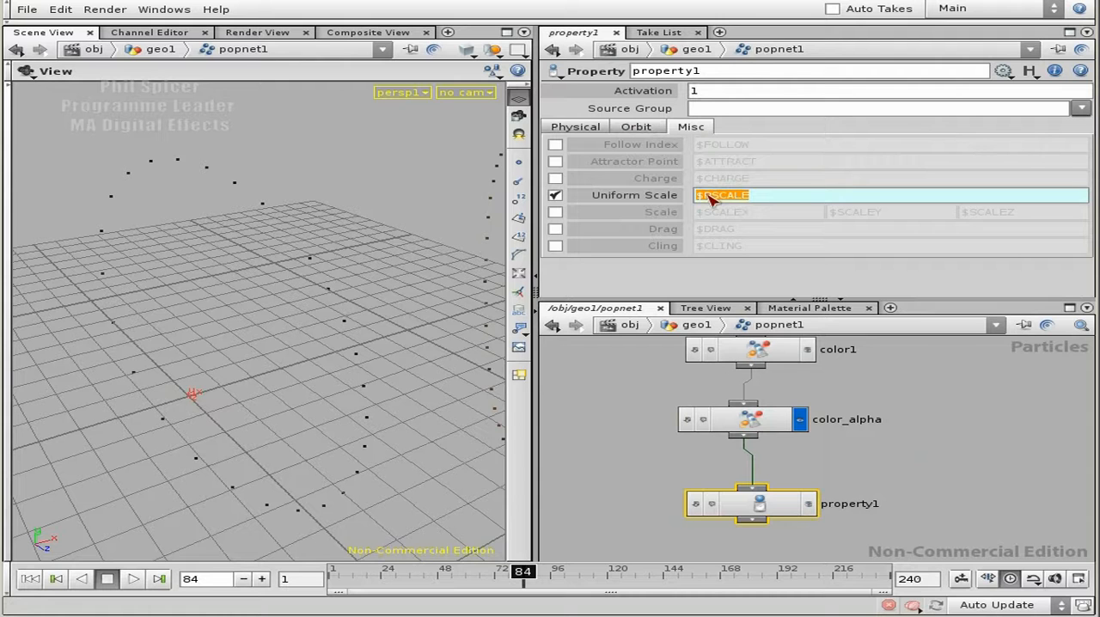
{"action": "type", "text": "fit("}
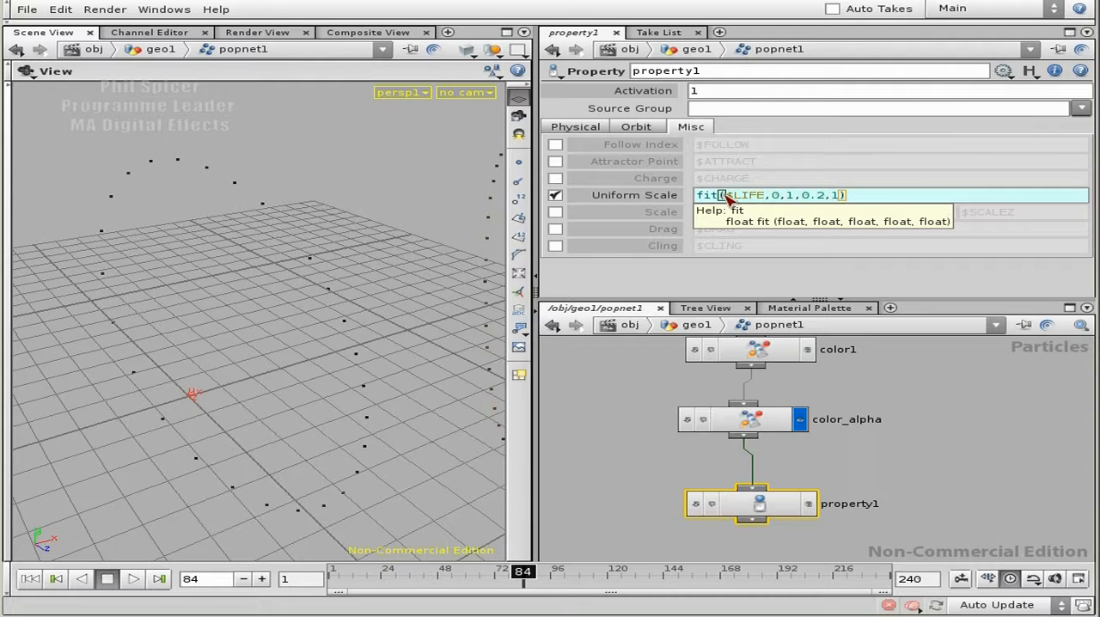
{"action": "key", "text": "Right"}
{"action": "key", "text": "Right"}
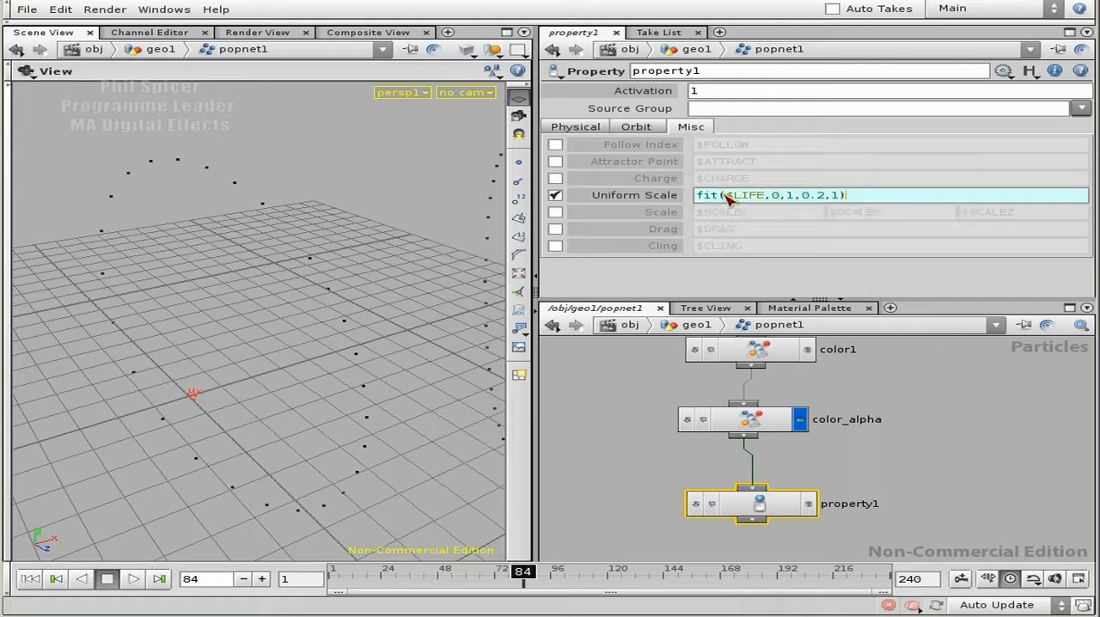
Make the Property node the displayed node and rename it property_pscale.
{"action": "left_click", "coordinate": [809, 505]}
{"action": "middle_click_drag", "start_coordinate": [934, 484], "coordinate": [924, 413]}
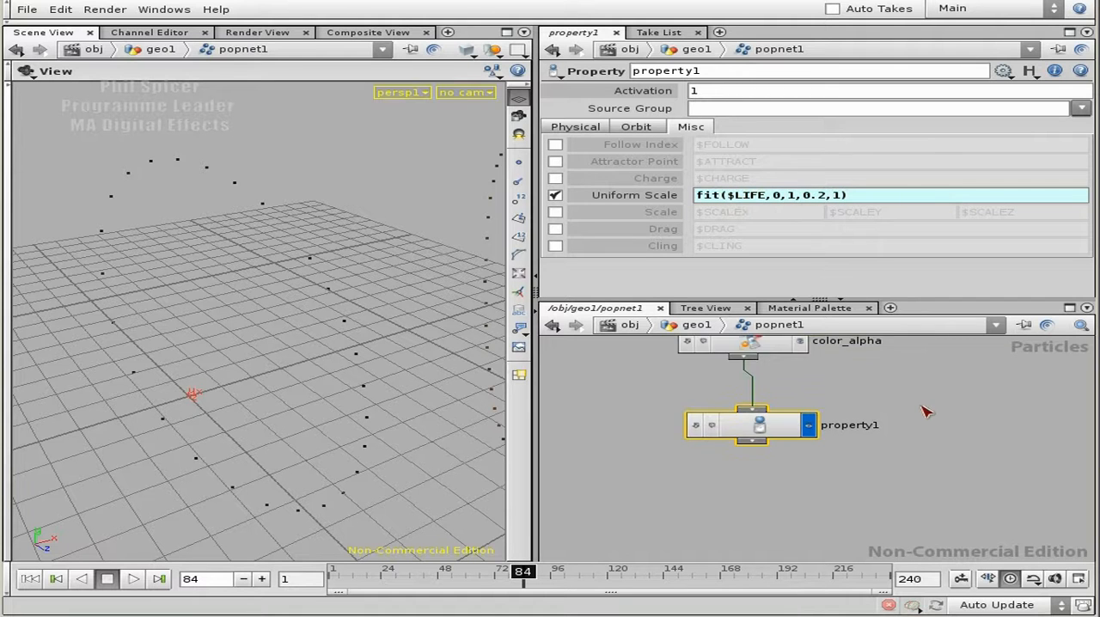
{"action": "double_click", "coordinate": [848, 427]}
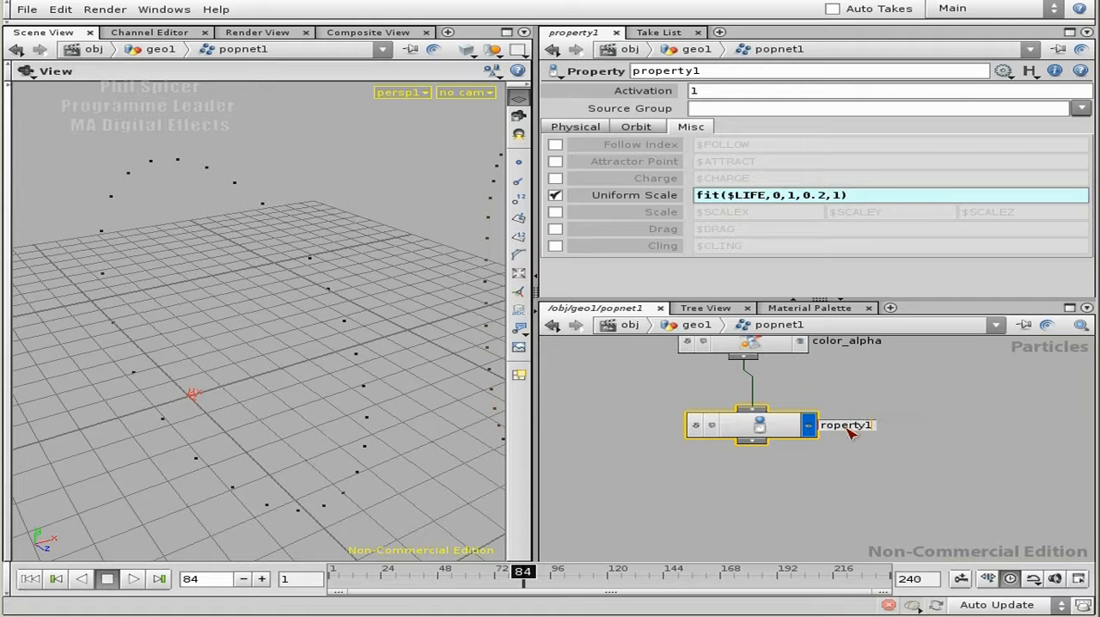
{"action": "type", "text": "_pscale"}
{"action": "key", "text": "Return"}
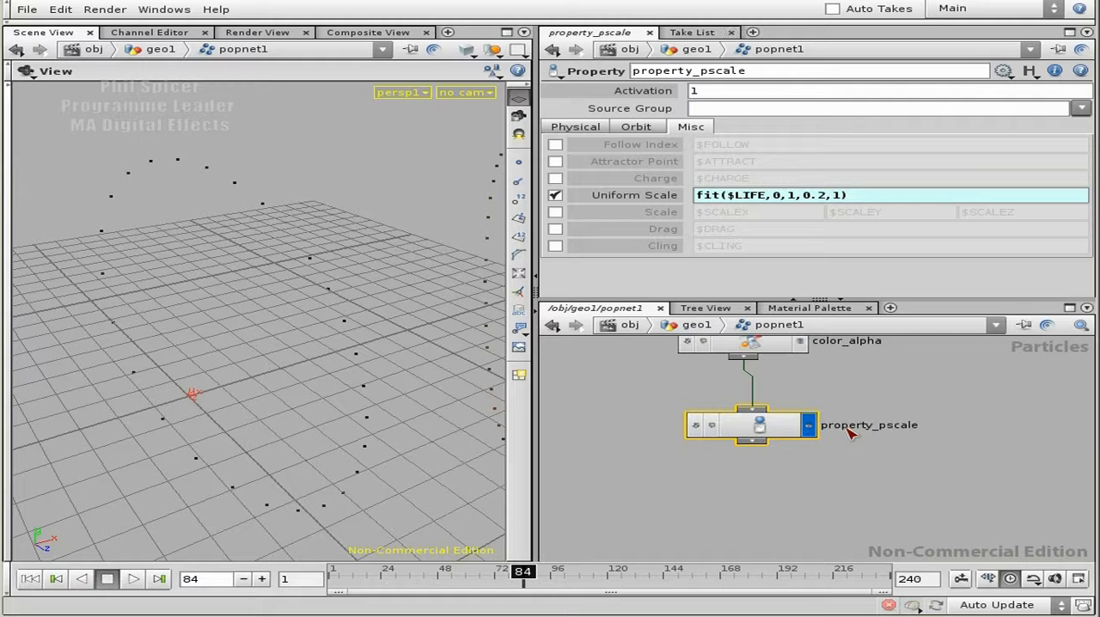
Add a Null node below property_pscale, fed by its output.
{"action": "key", "text": "Tab"}
{"action": "type", "text": "Null"}
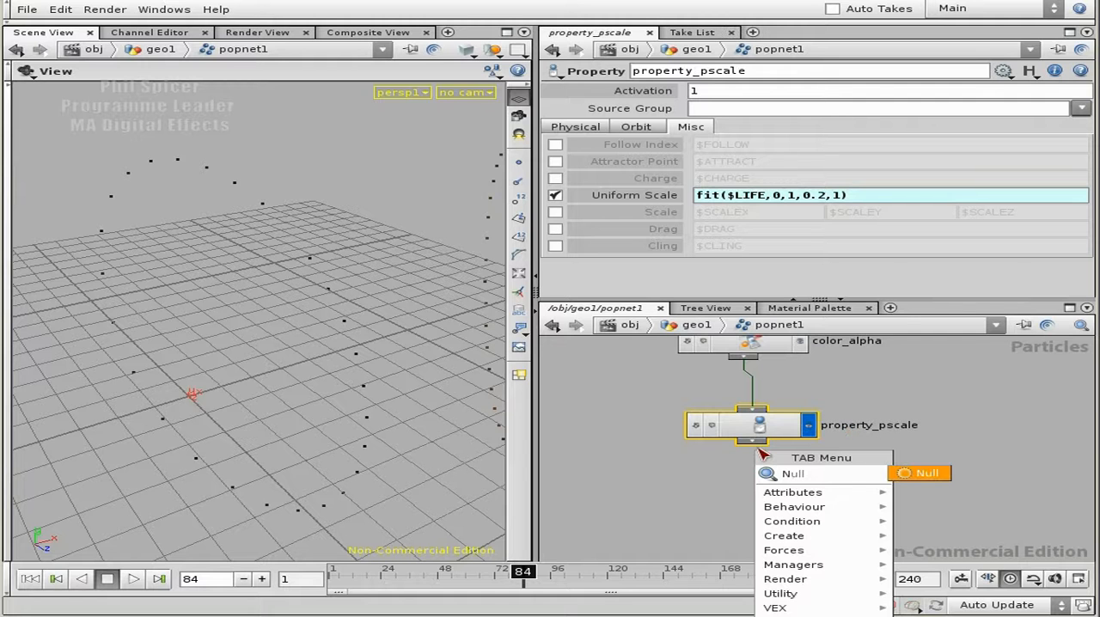
{"action": "left_click", "coordinate": [935, 478]}
{"action": "left_click", "coordinate": [760, 503]}
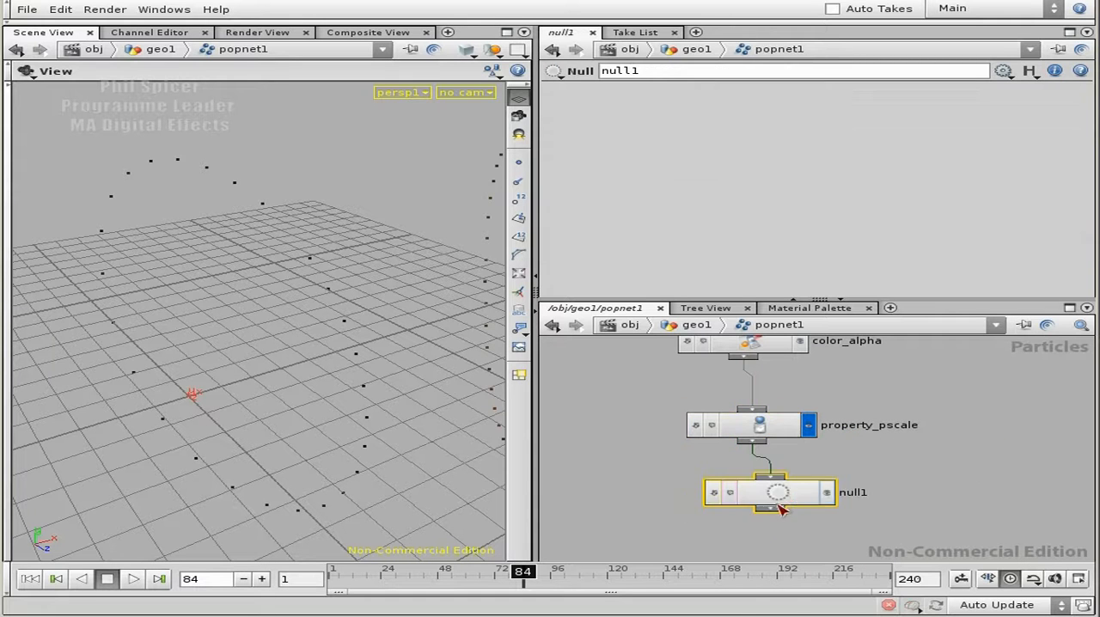
Rename the Null node OUT_TO_SOPS and make it the displayed node.
{"action": "type", "text": "OU"}
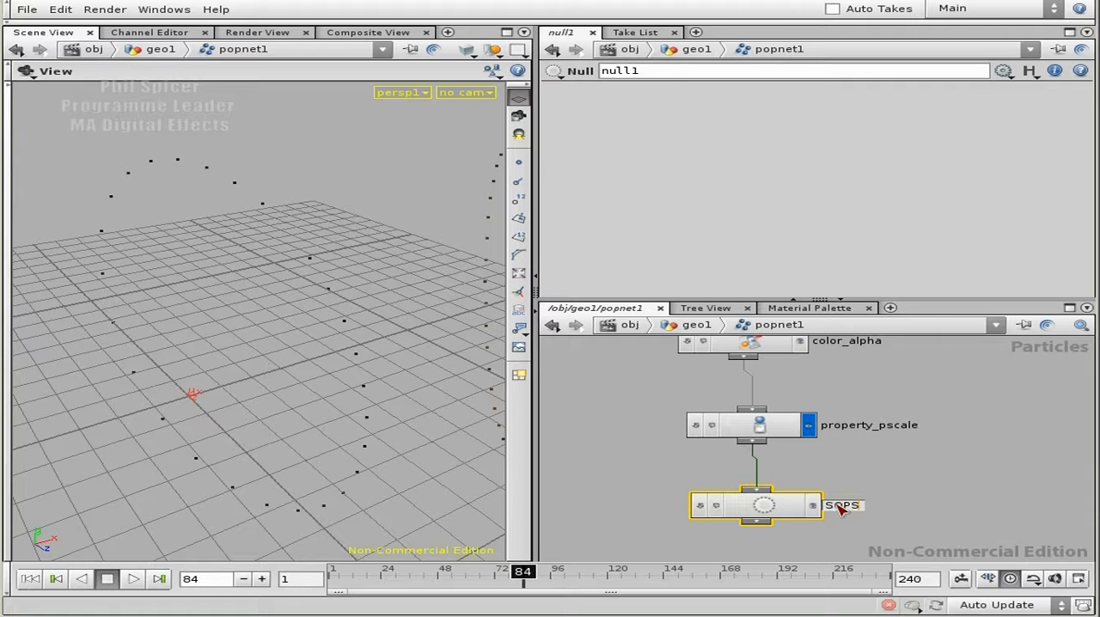
{"action": "type", "text": "T_TO_SOPS"}
{"action": "key", "text": "Return"}
{"action": "left_click", "coordinate": [811, 506]}
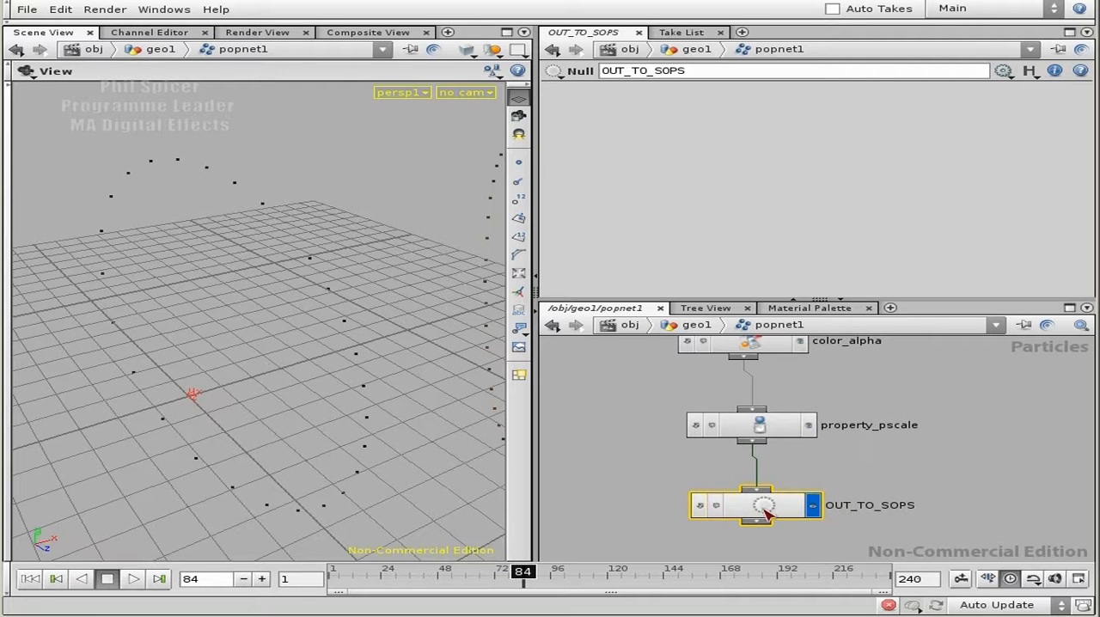
{"action": "left_click_drag", "start_coordinate": [762, 507], "coordinate": [738, 512]}
{"action": "scroll", "coordinate": [916, 474], "scroll_direction": "down", "scroll_amount": 2}
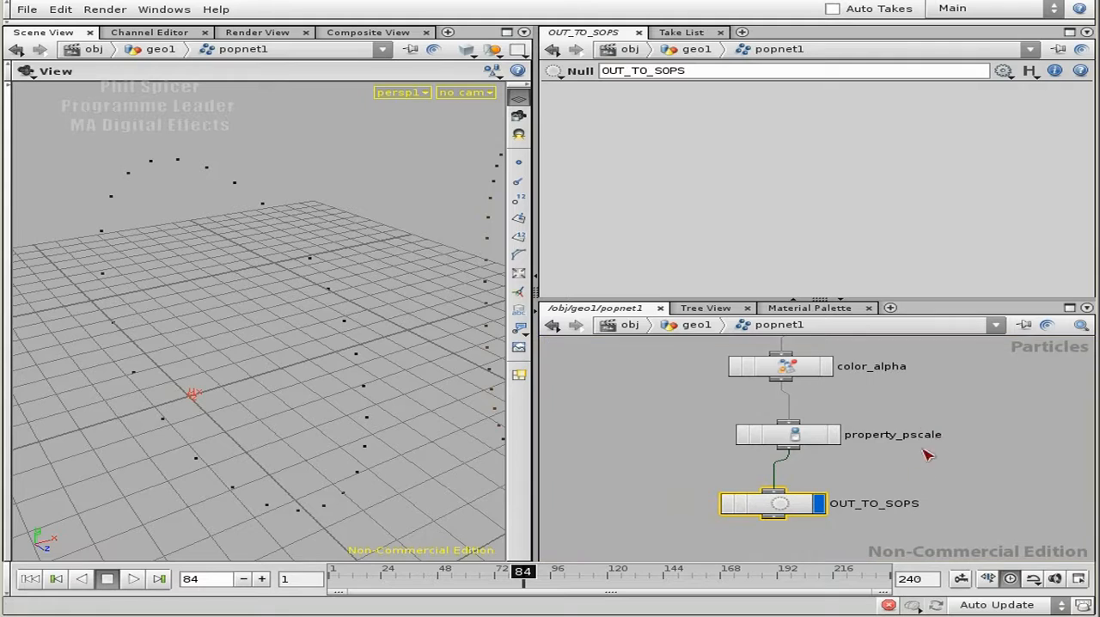
{"action": "left_click_drag", "start_coordinate": [312, 321], "coordinate": [332, 396]}
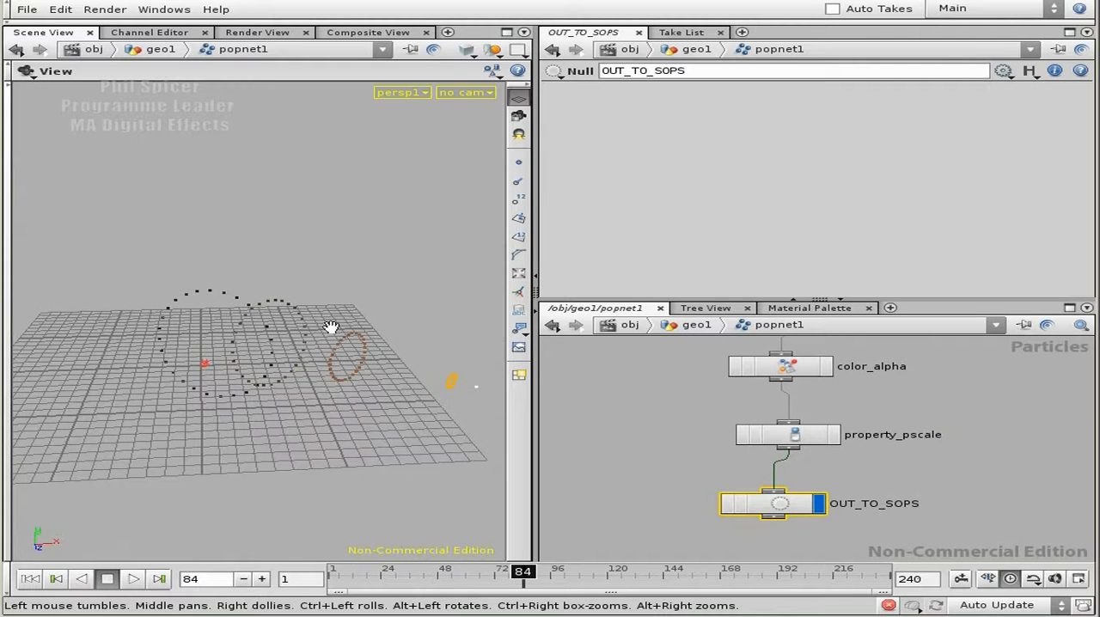
{"action": "left_click_drag", "start_coordinate": [347, 376], "coordinate": [290, 386]}
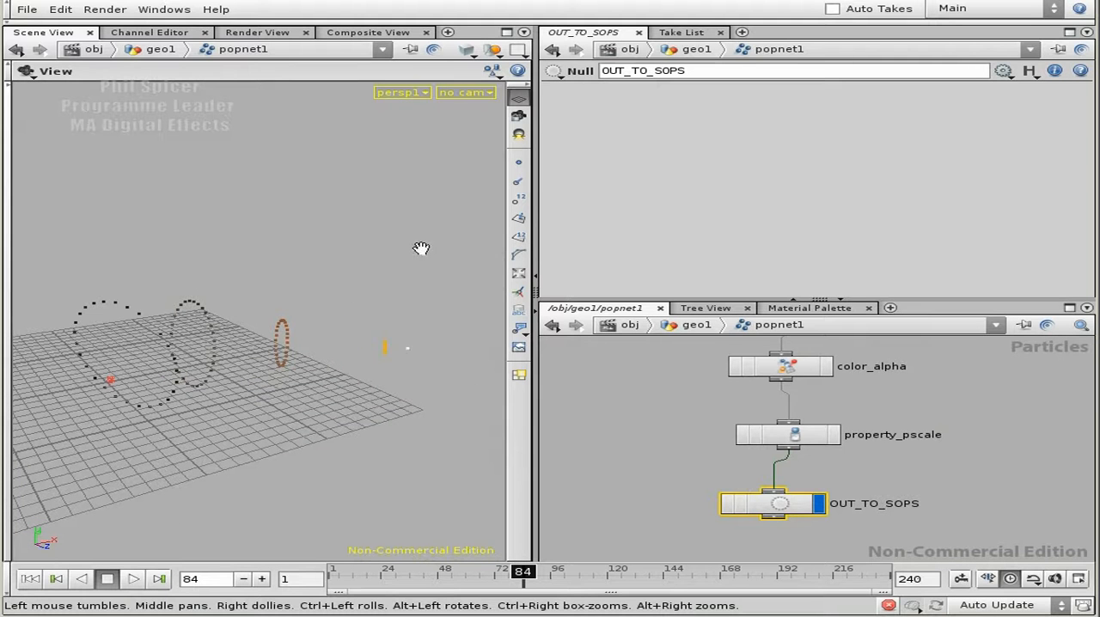
Insert a Group node between split1 and TO_SOPS in the particle network.
{"action": "middle_click_drag", "start_coordinate": [928, 411], "coordinate": [926, 445]}
{"action": "right_click_drag", "start_coordinate": [926, 444], "coordinate": [784, 417]}
{"action": "middle_click_drag", "start_coordinate": [743, 438], "coordinate": [737, 559]}
{"action": "middle_click_drag", "start_coordinate": [736, 516], "coordinate": [818, 499]}
{"action": "left_click_drag", "start_coordinate": [787, 432], "coordinate": [786, 401]}
{"action": "right_click_drag", "start_coordinate": [737, 423], "coordinate": [907, 454]}
{"action": "middle_click_drag", "start_coordinate": [826, 463], "coordinate": [811, 459]}
{"action": "middle_click_drag", "start_coordinate": [913, 450], "coordinate": [843, 381]}
{"action": "right_click_drag", "start_coordinate": [807, 436], "coordinate": [737, 442]}
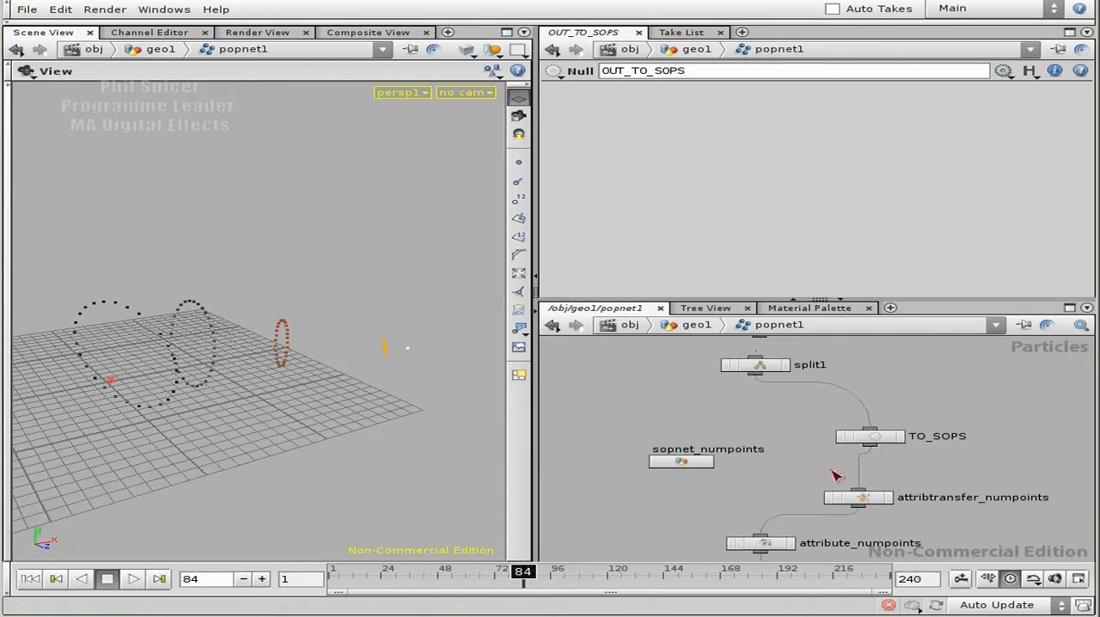
{"action": "middle_click_drag", "start_coordinate": [762, 405], "coordinate": [767, 447]}
{"action": "right_click_drag", "start_coordinate": [767, 448], "coordinate": [813, 454]}
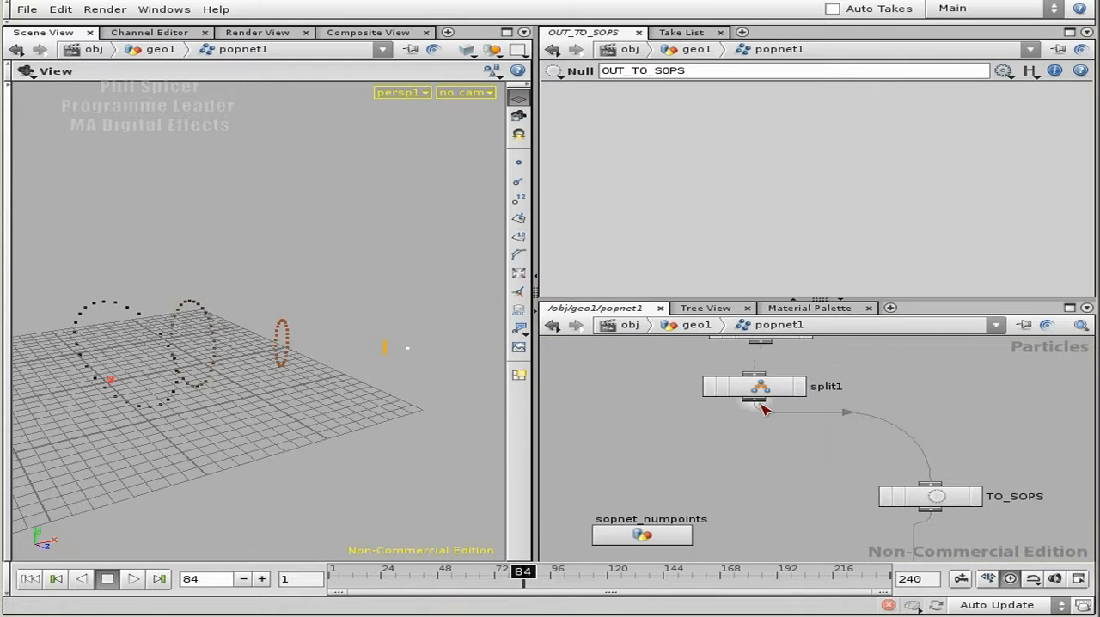
{"action": "key", "text": "Tab"}
{"action": "type", "text": "Group"}
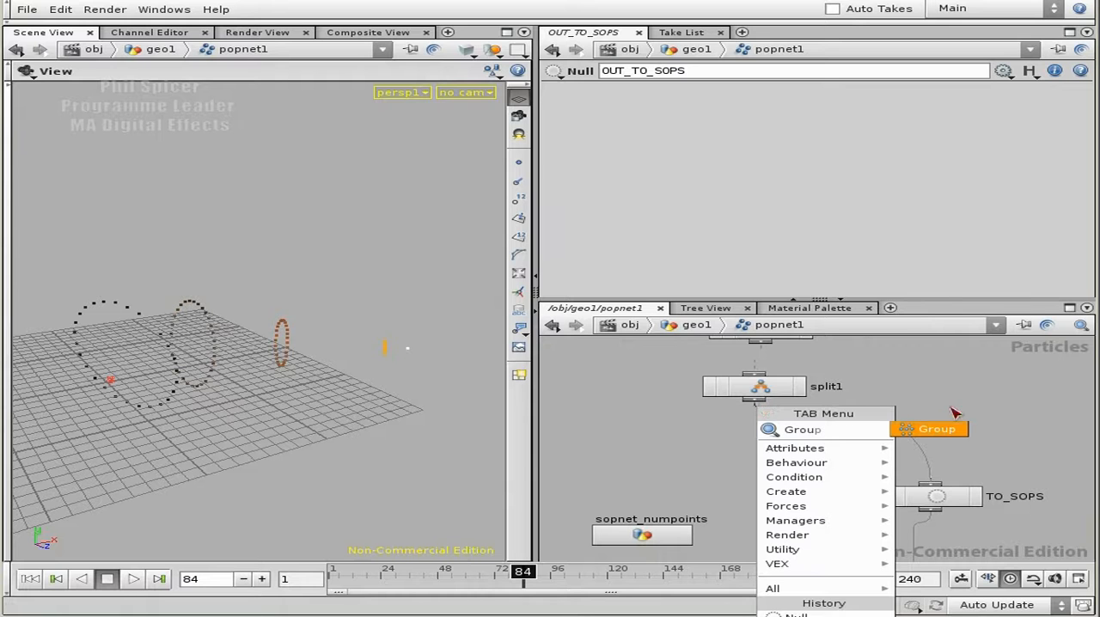
{"action": "left_click", "coordinate": [935, 429]}
{"action": "left_click", "coordinate": [769, 440]}
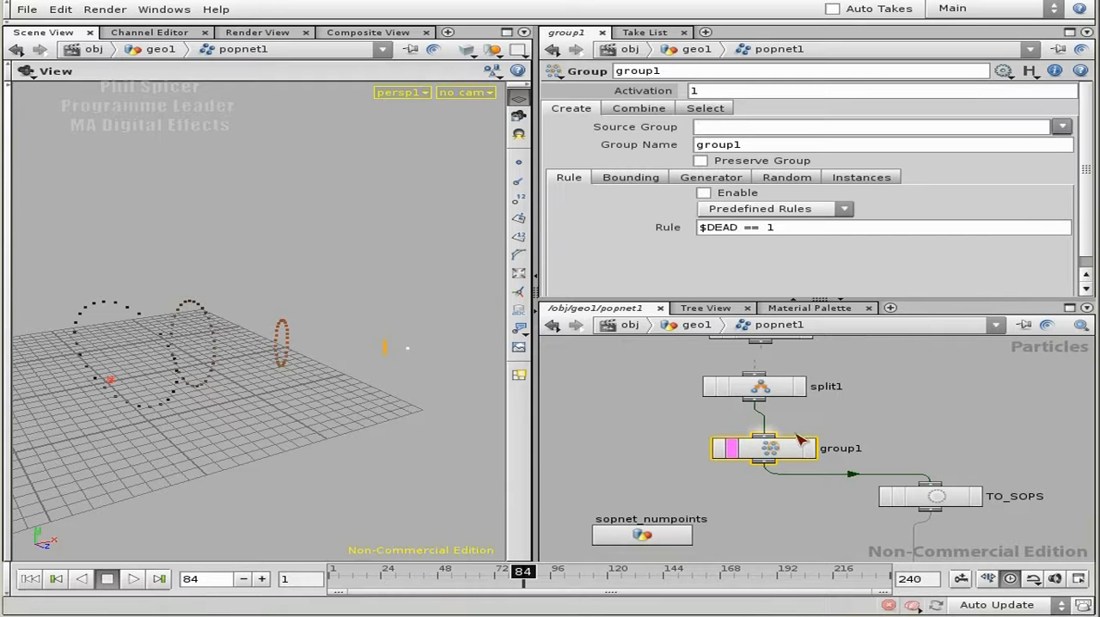
Rename the Group node group_pres_split_grp and set its Group Name to pres_split_grp.
{"action": "double_click", "coordinate": [854, 450]}
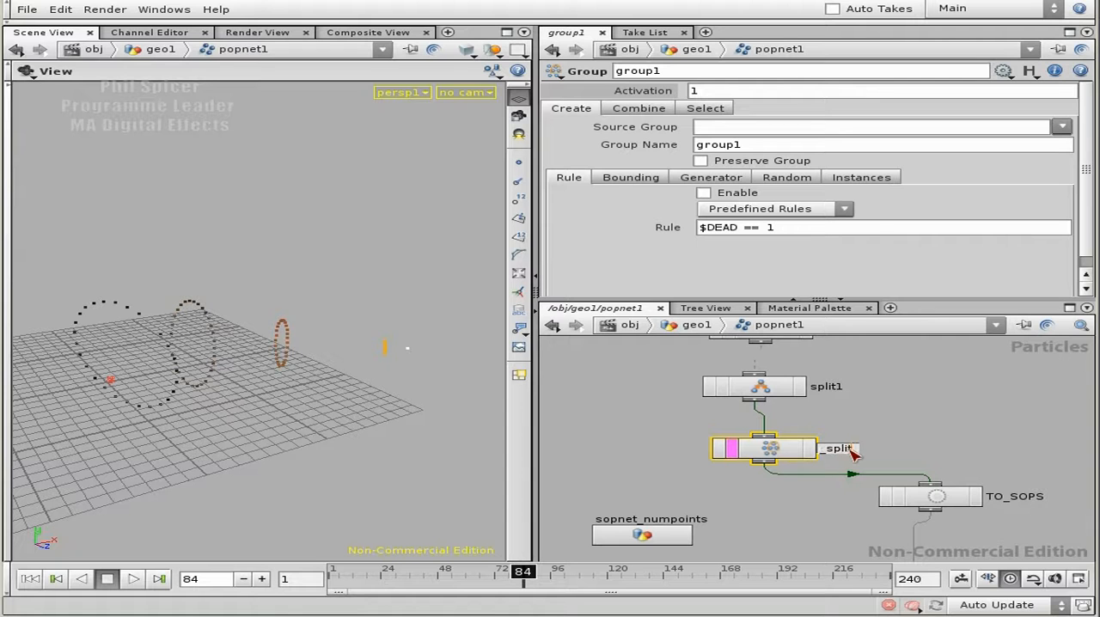
{"action": "type", "text": "group_pres_split_grp"}
{"action": "key", "text": "Return"}
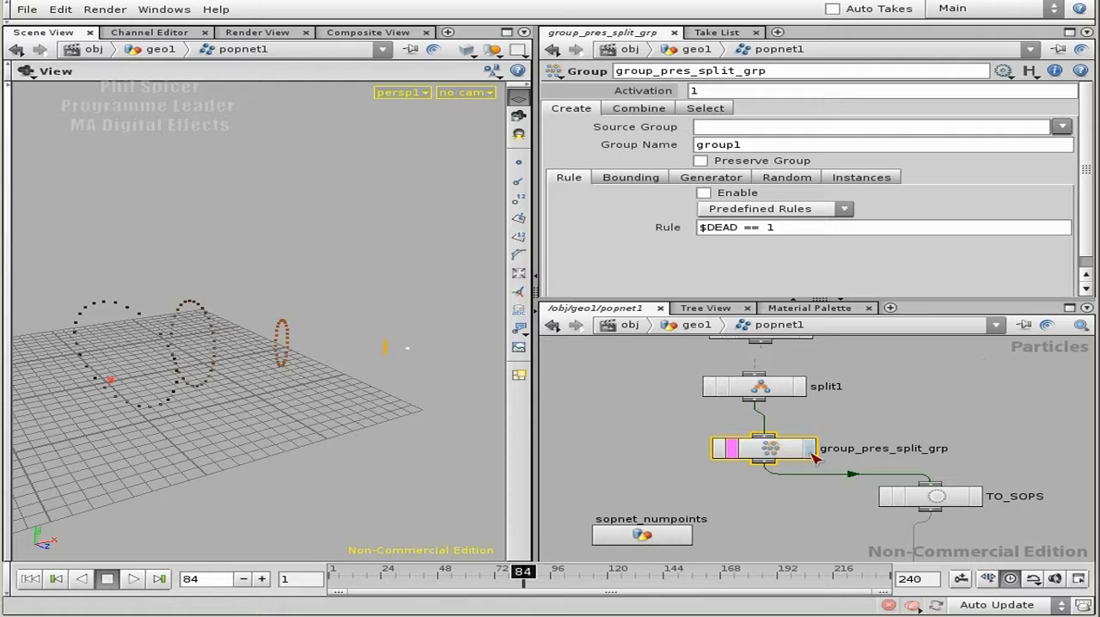
{"action": "left_click_drag", "start_coordinate": [764, 148], "coordinate": [693, 148]}
{"action": "type", "text": "pres_spli"}
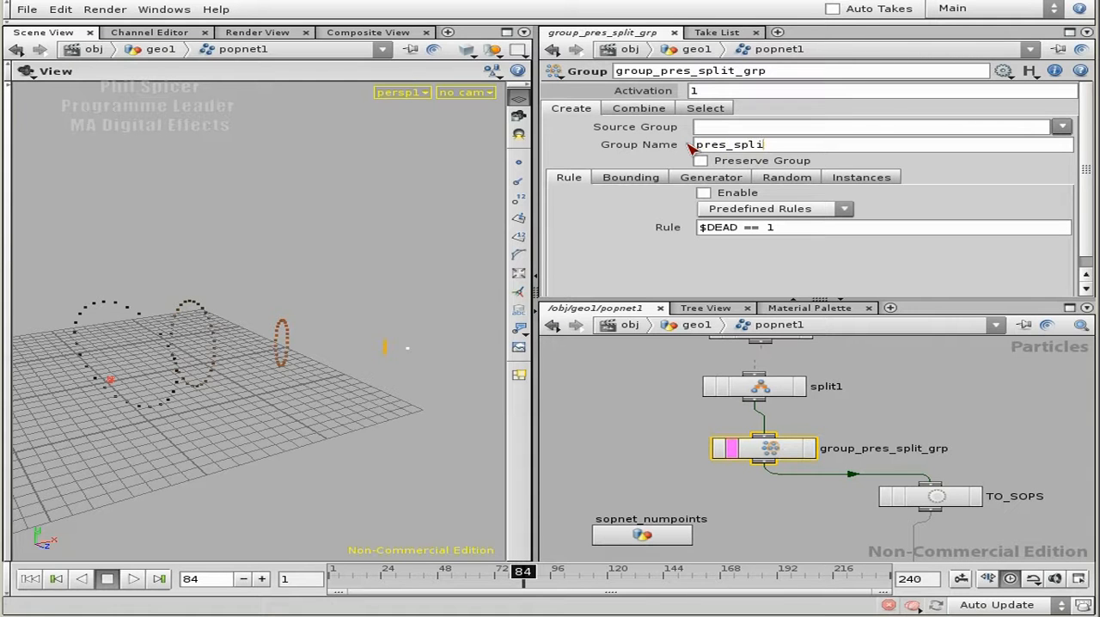
{"action": "type", "text": "t_grp"}
{"action": "key", "text": "Return"}
Enable grouping by generator with split1 as the generator and turn on Preserve Group.
{"action": "left_click", "coordinate": [719, 182]}
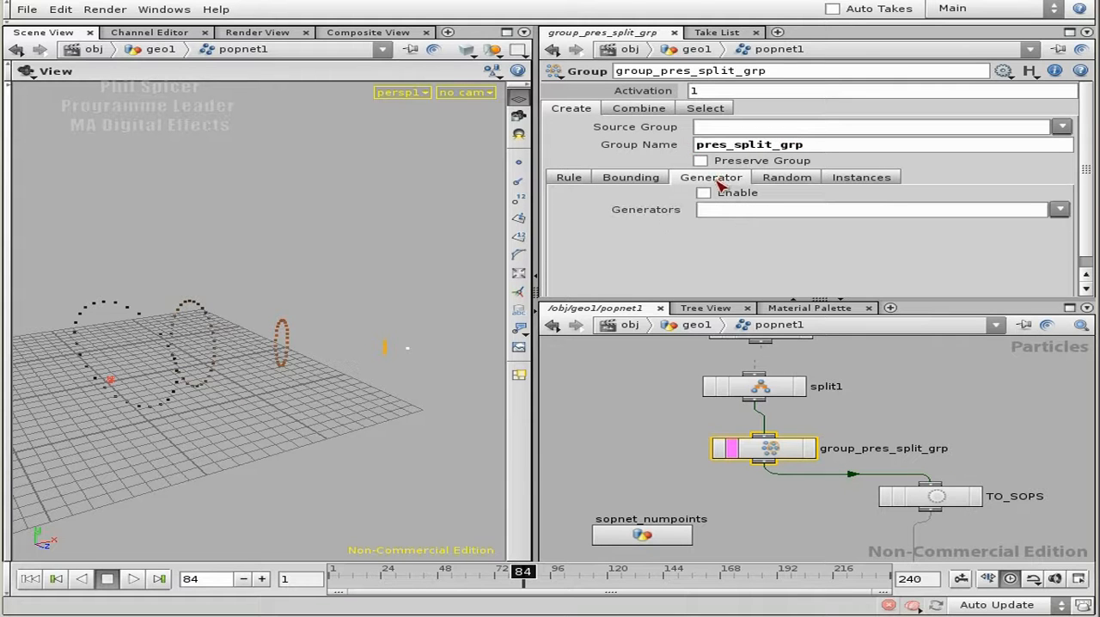
{"action": "left_click", "coordinate": [703, 194]}
{"action": "left_click", "coordinate": [1060, 210]}
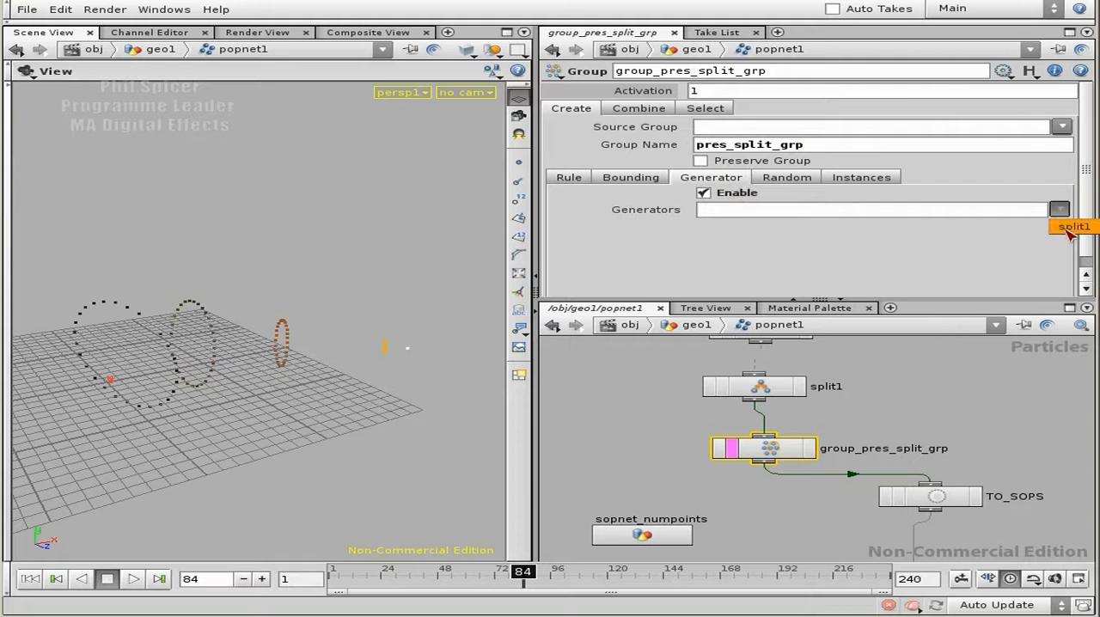
{"action": "left_click", "coordinate": [1074, 227]}
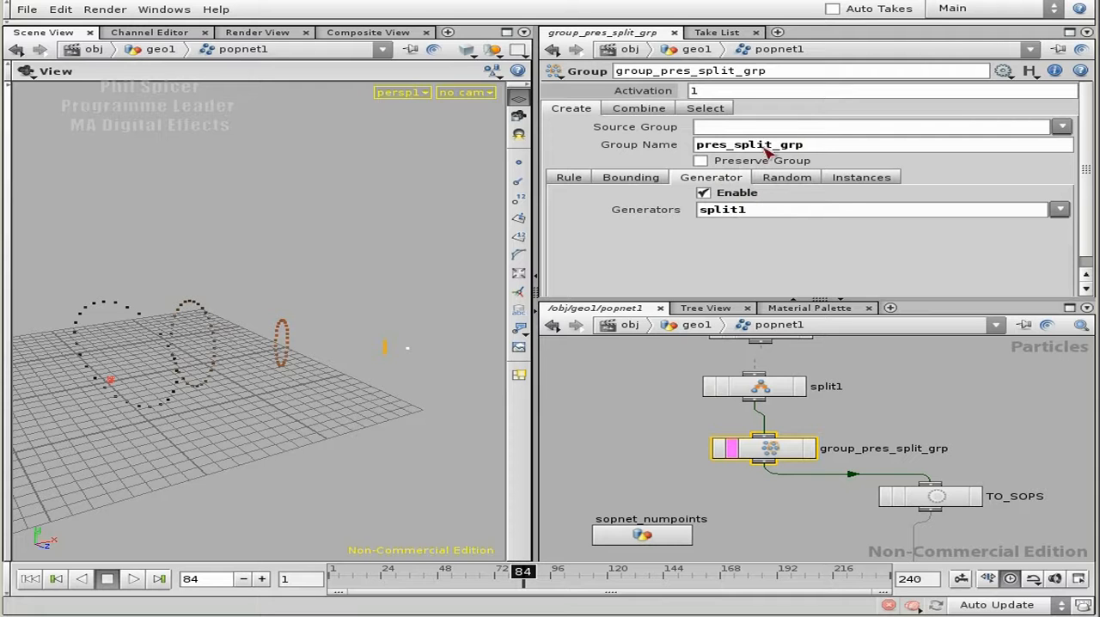
{"action": "left_click", "coordinate": [701, 160]}
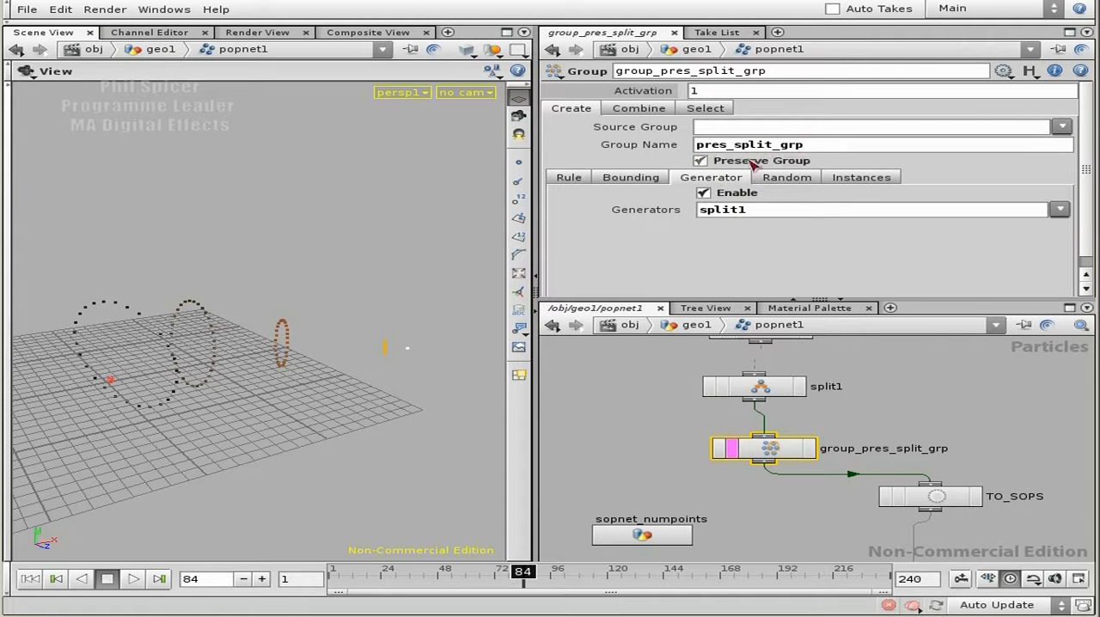
Reset the simulation to frame 1 and select the OUT_TO_SOPS node at the end of the network.
{"action": "middle_click_drag", "start_coordinate": [942, 434], "coordinate": [881, 379]}
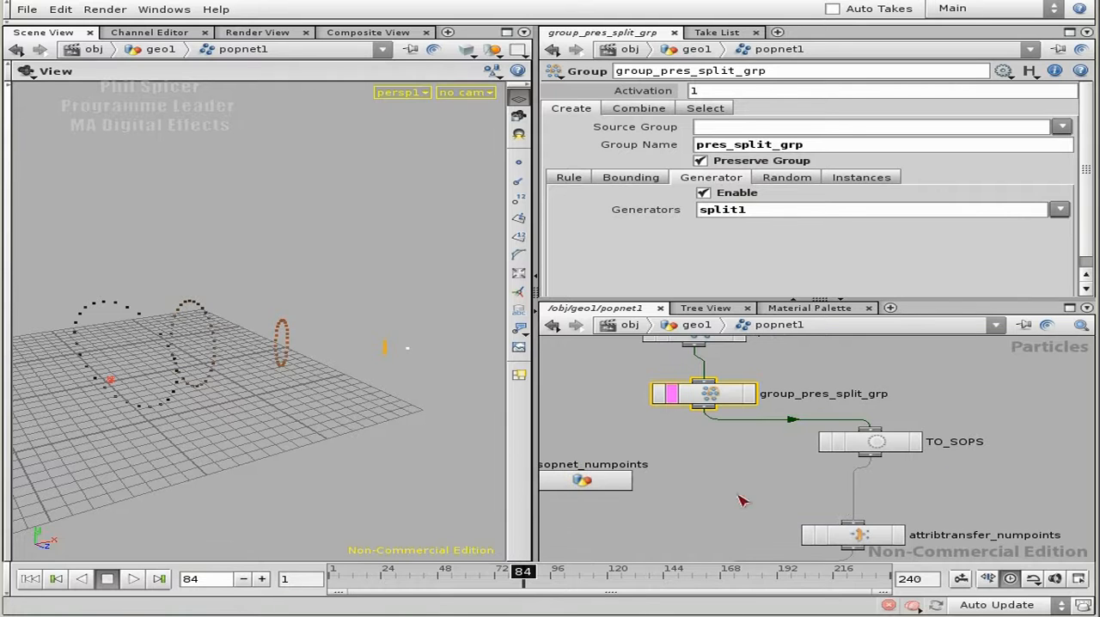
{"action": "left_click", "coordinate": [30, 578]}
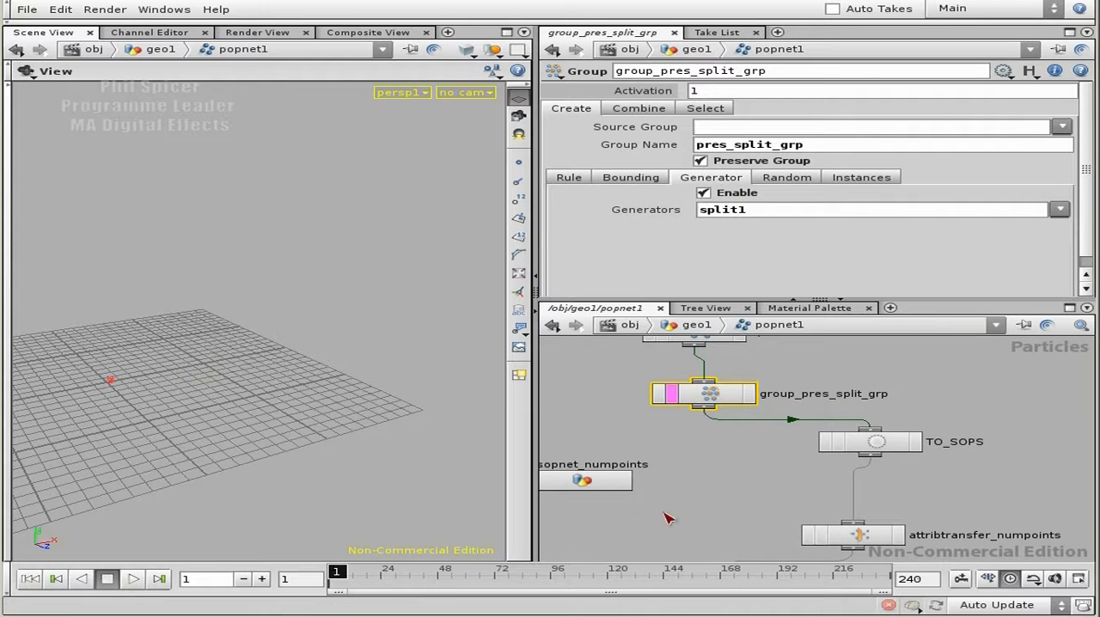
{"action": "middle_click_drag", "start_coordinate": [713, 528], "coordinate": [717, 418]}
{"action": "scroll", "coordinate": [707, 418], "scroll_direction": "down", "scroll_amount": 2}
{"action": "mouse_move", "coordinate": [782, 403]}
{"action": "middle_mouse_down"}
{"action": "mouse_move", "coordinate": [784, 468]}
{"action": "mouse_move", "coordinate": [724, 368]}
{"action": "middle_mouse_up"}
{"action": "mouse_move", "coordinate": [895, 517]}
{"action": "middle_mouse_down"}
{"action": "mouse_move", "coordinate": [904, 381]}
{"action": "mouse_move", "coordinate": [923, 419]}
{"action": "mouse_move", "coordinate": [937, 232]}
{"action": "middle_mouse_up"}
{"action": "left_click", "coordinate": [700, 441]}
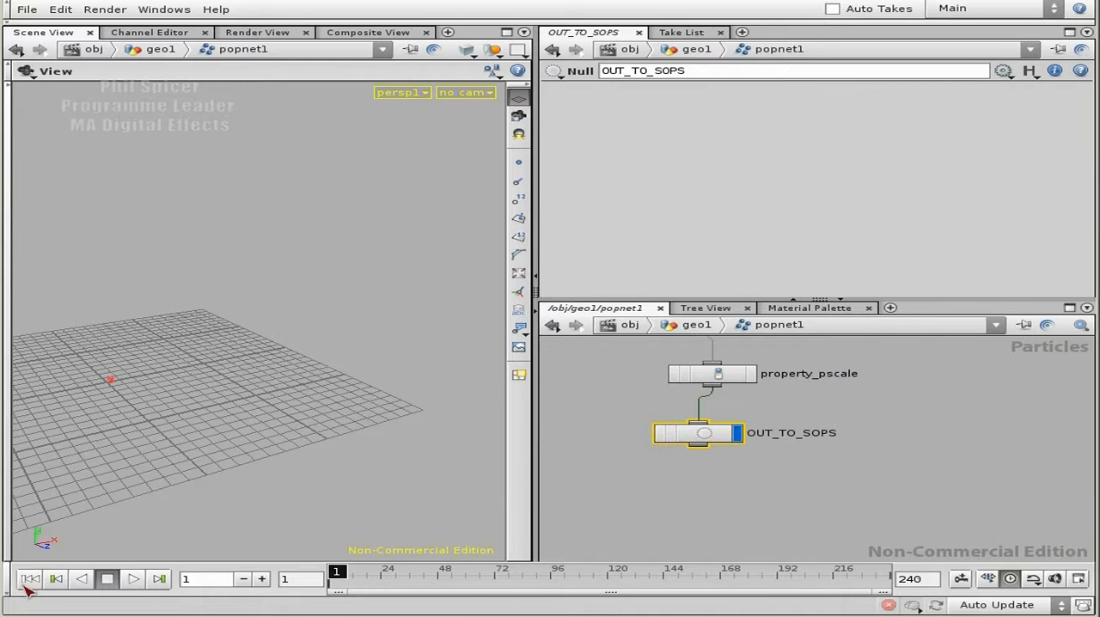
Play and step the simulation forward to frame 60 to examine the emitted particle rings.
{"action": "left_click", "coordinate": [133, 578]}
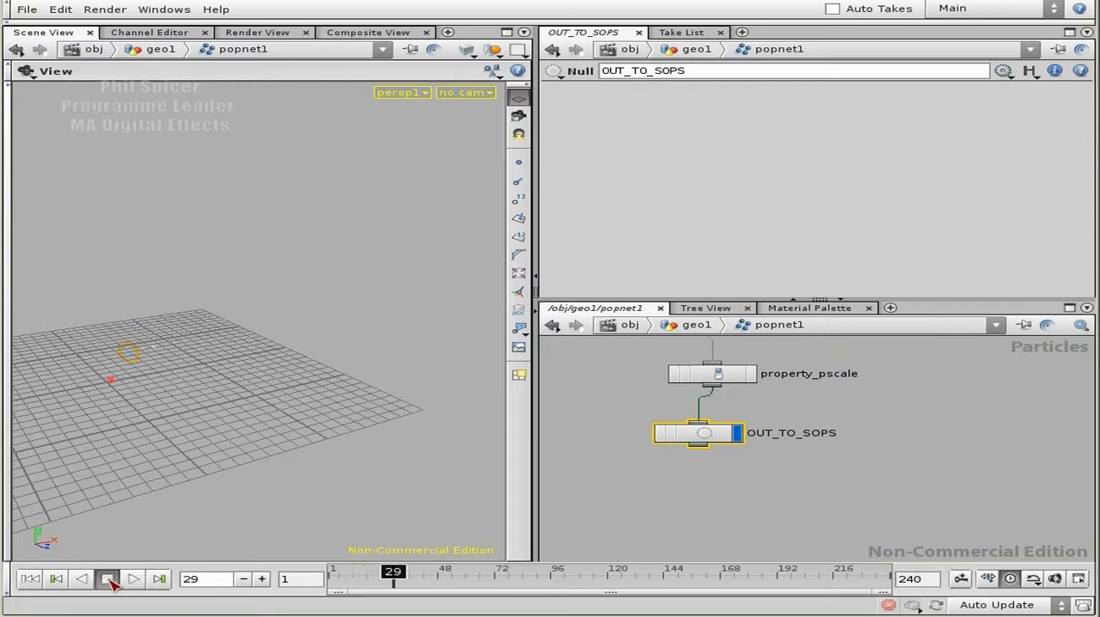
{"action": "left_click", "coordinate": [129, 582]}
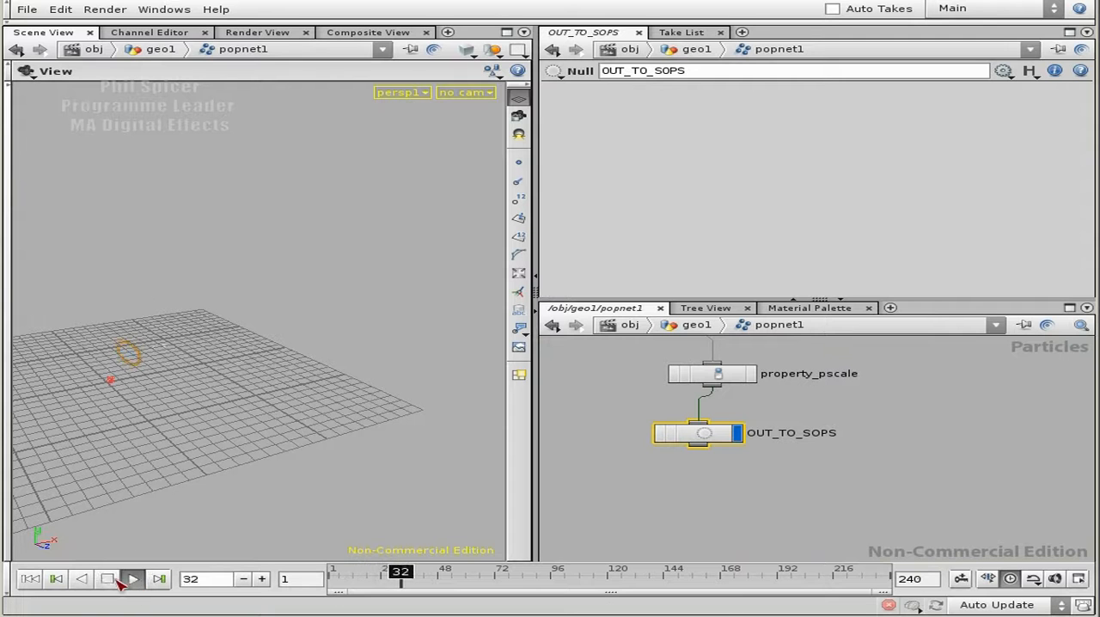
{"action": "left_click", "coordinate": [129, 580]}
{"action": "left_click", "coordinate": [130, 580]}
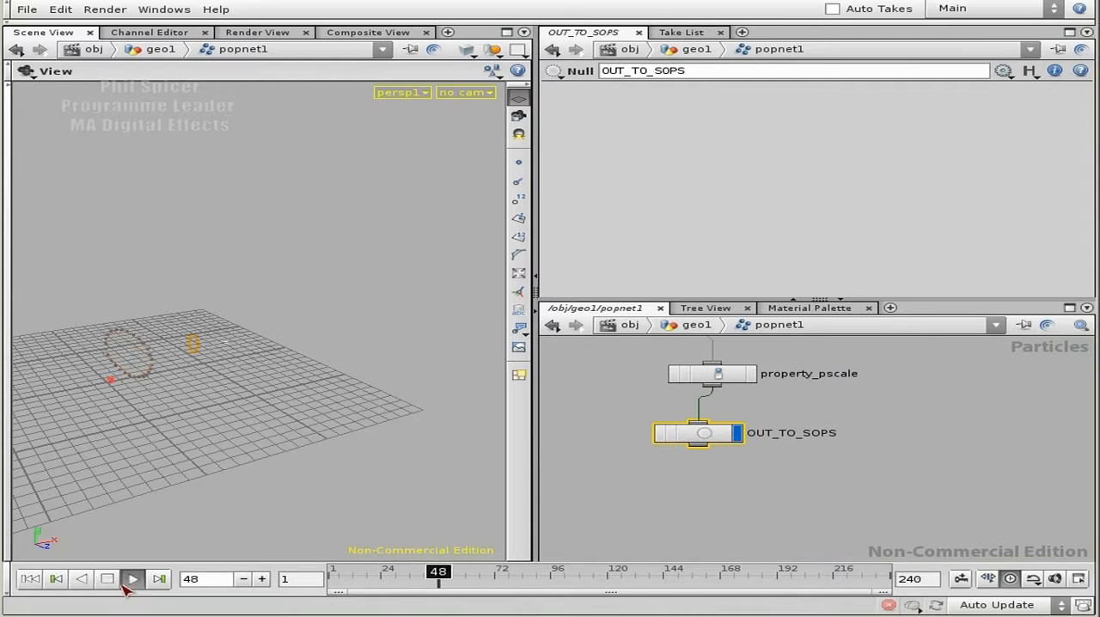
{"action": "left_click", "coordinate": [129, 582]}
{"action": "left_click", "coordinate": [263, 580]}
{"action": "left_click", "coordinate": [262, 579]}
{"action": "left_click", "coordinate": [263, 580]}
{"action": "left_click", "coordinate": [262, 579]}
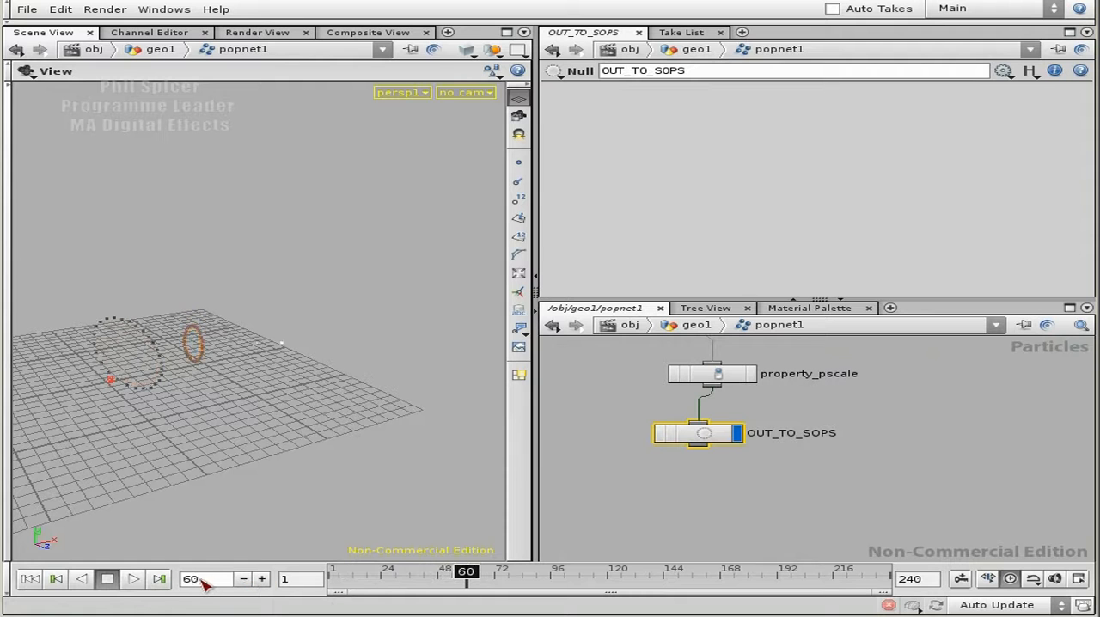
Inspect the node information of OUT_TO_SOPS.
{"action": "middle_click", "coordinate": [703, 439]}
{"action": "left_click_drag", "start_coordinate": [711, 433], "coordinate": [721, 453]}
{"action": "middle_click_drag", "start_coordinate": [849, 466], "coordinate": [844, 456]}
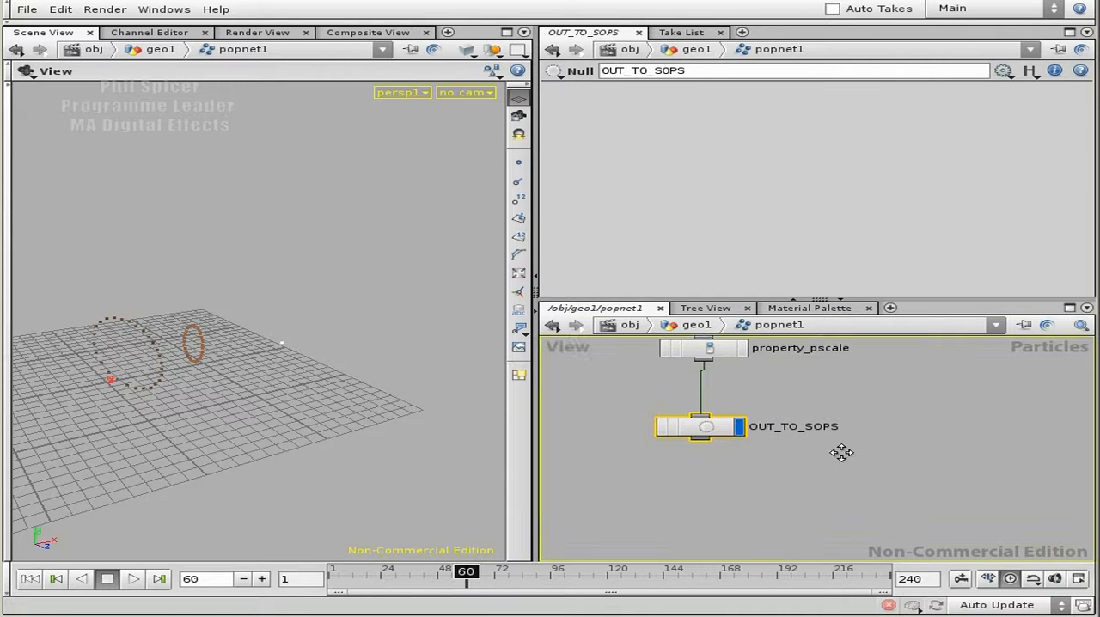
Go up to the geo1 level and make popnet1 the displayed node.
{"action": "key", "text": "u"}
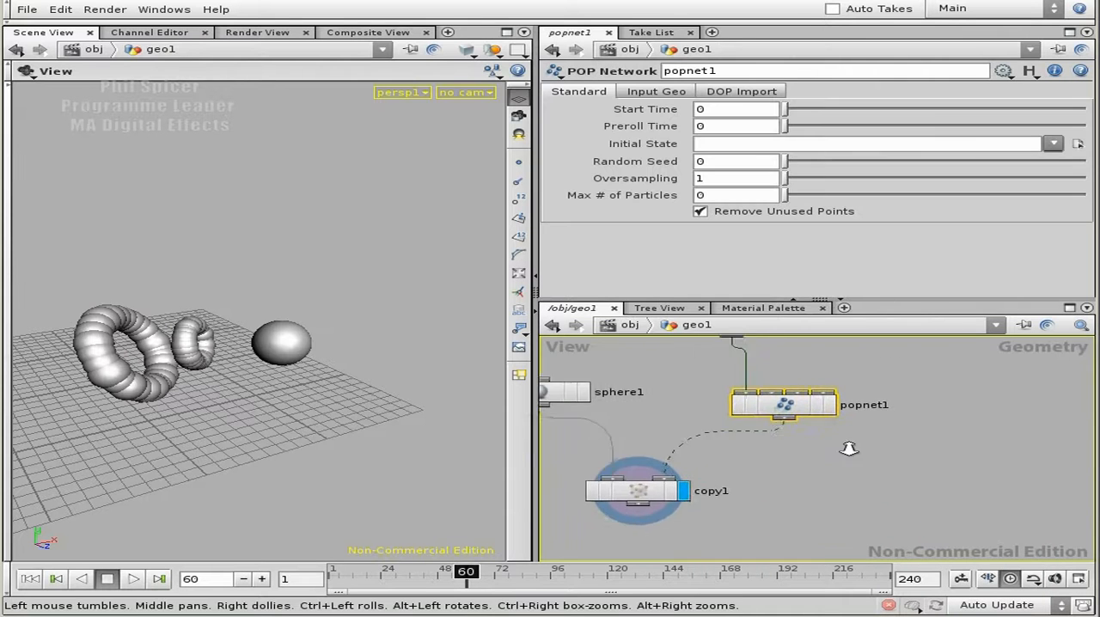
{"action": "left_click_drag", "start_coordinate": [289, 373], "coordinate": [261, 399]}
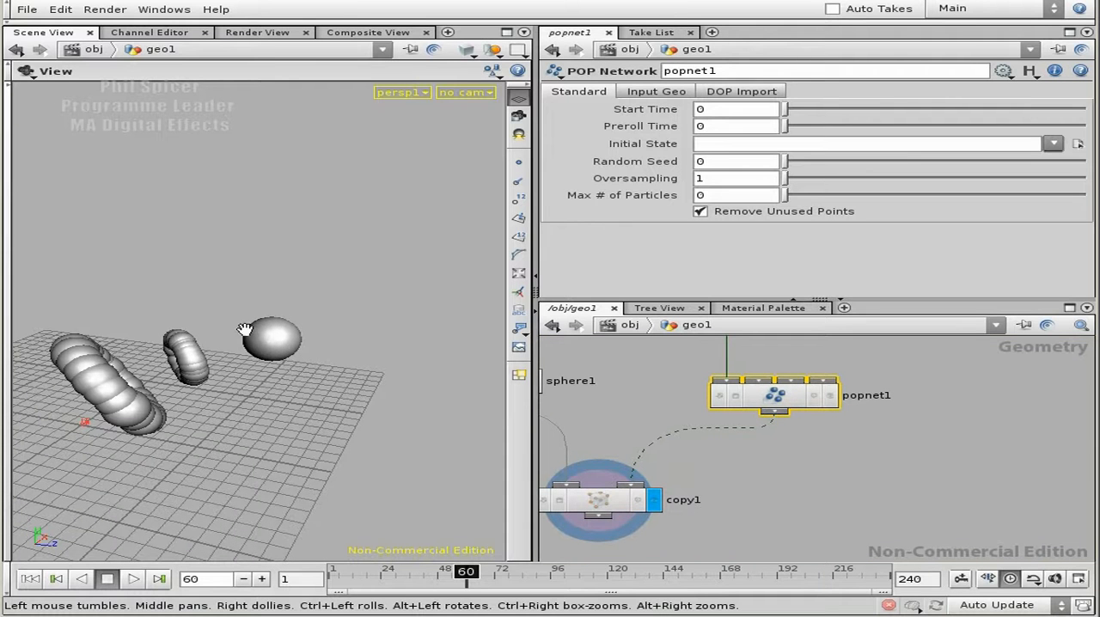
{"action": "middle_click_drag", "start_coordinate": [762, 448], "coordinate": [891, 473]}
{"action": "left_click", "coordinate": [903, 412]}
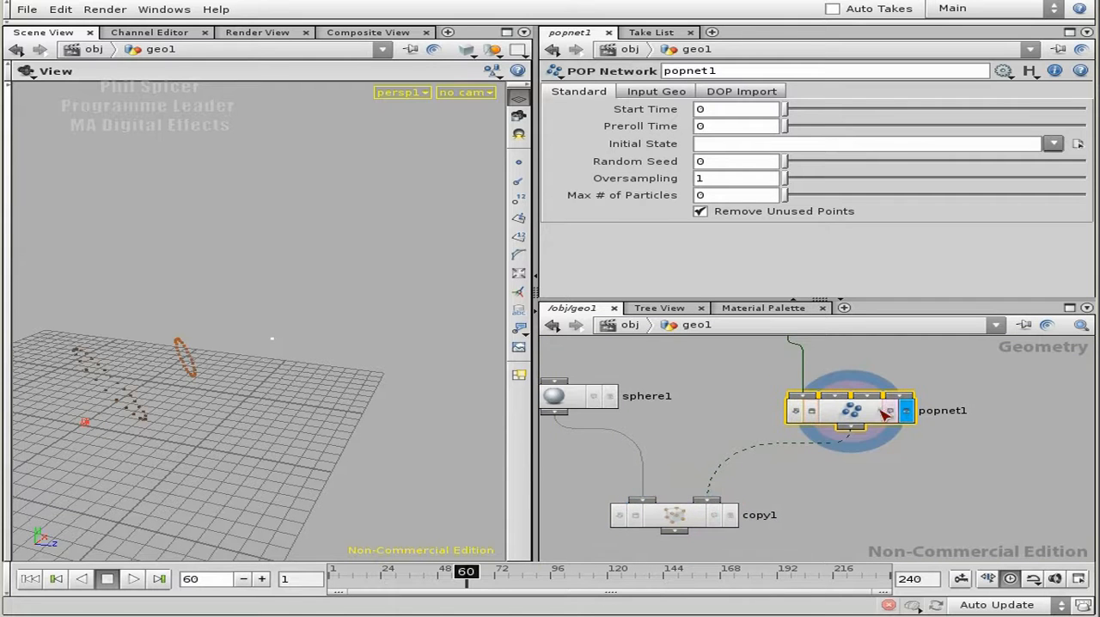
Replay the popnet1 simulation from the first frame and stop at frame 62 to examine the particles.
{"action": "left_click_drag", "start_coordinate": [207, 464], "coordinate": [95, 529]}
{"action": "left_click", "coordinate": [33, 579]}
{"action": "left_click", "coordinate": [130, 579]}
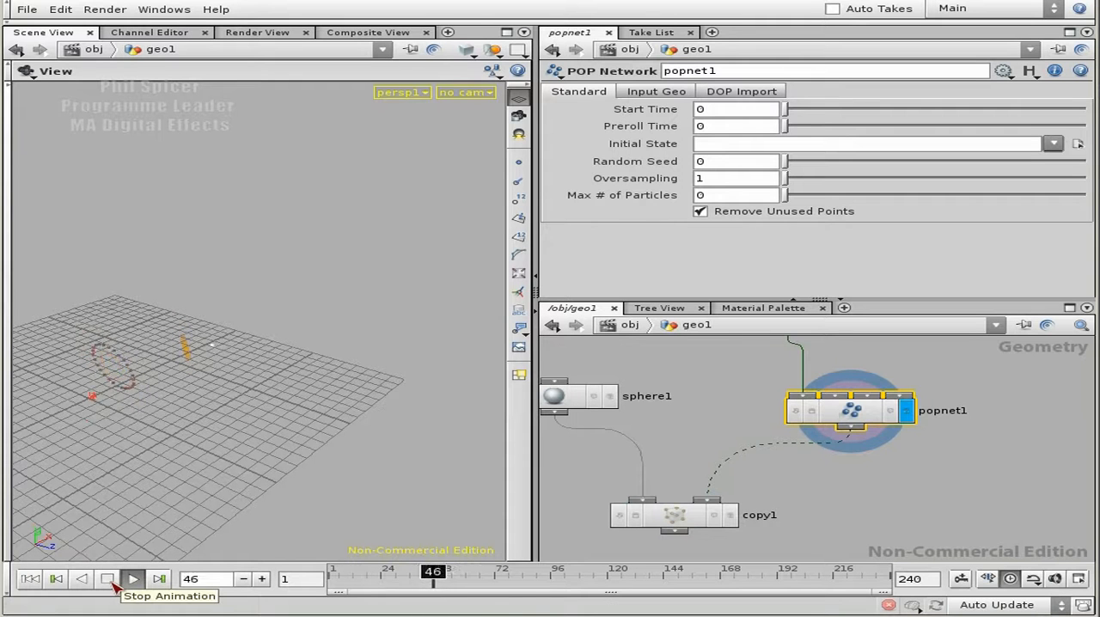
{"action": "left_click", "coordinate": [107, 580]}
Make copy1 the displayed node and set its Template Group to pres_split_grp.
{"action": "middle_click_drag", "start_coordinate": [863, 508], "coordinate": [909, 453]}
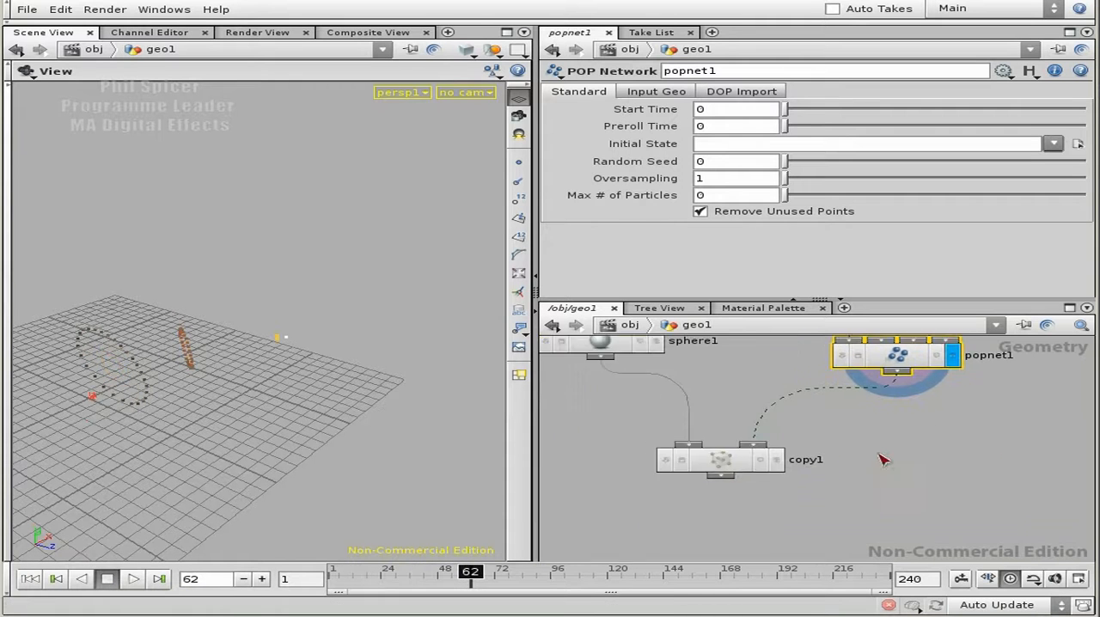
{"action": "left_click", "coordinate": [776, 460]}
{"action": "left_click", "coordinate": [721, 461]}
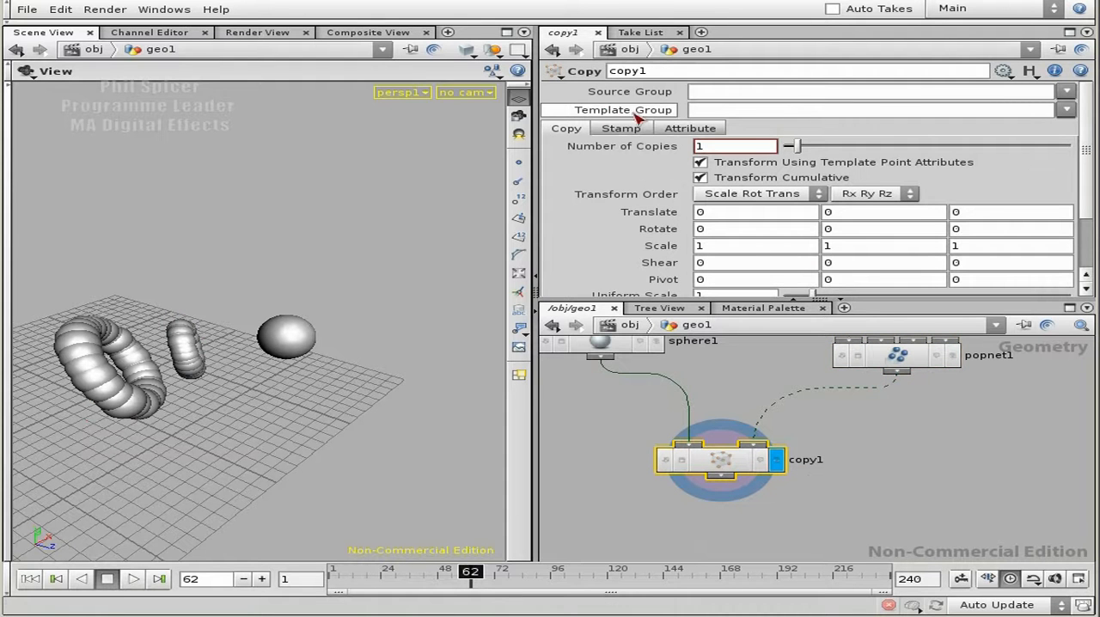
{"action": "left_click", "coordinate": [1066, 110]}
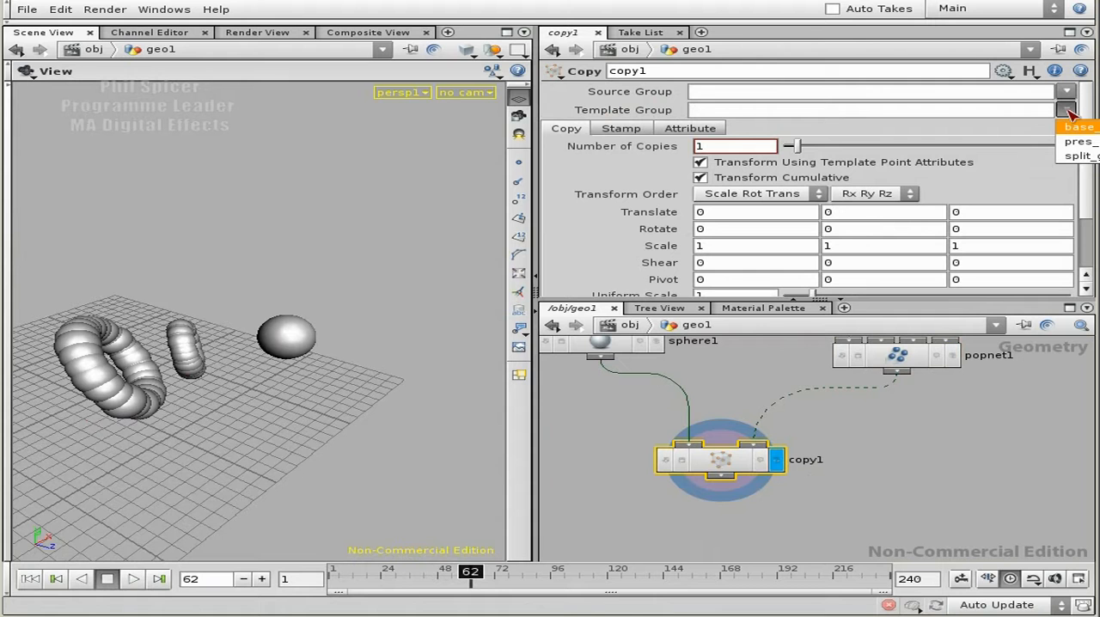
{"action": "left_click", "coordinate": [1080, 141]}
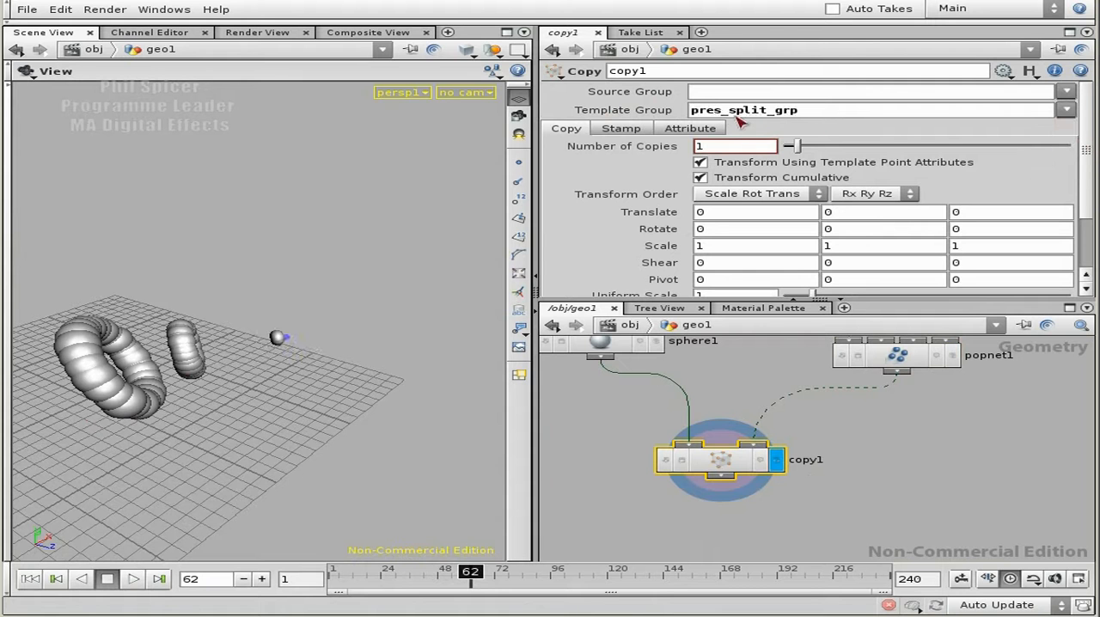
{"action": "left_click_drag", "start_coordinate": [242, 380], "coordinate": [327, 375]}
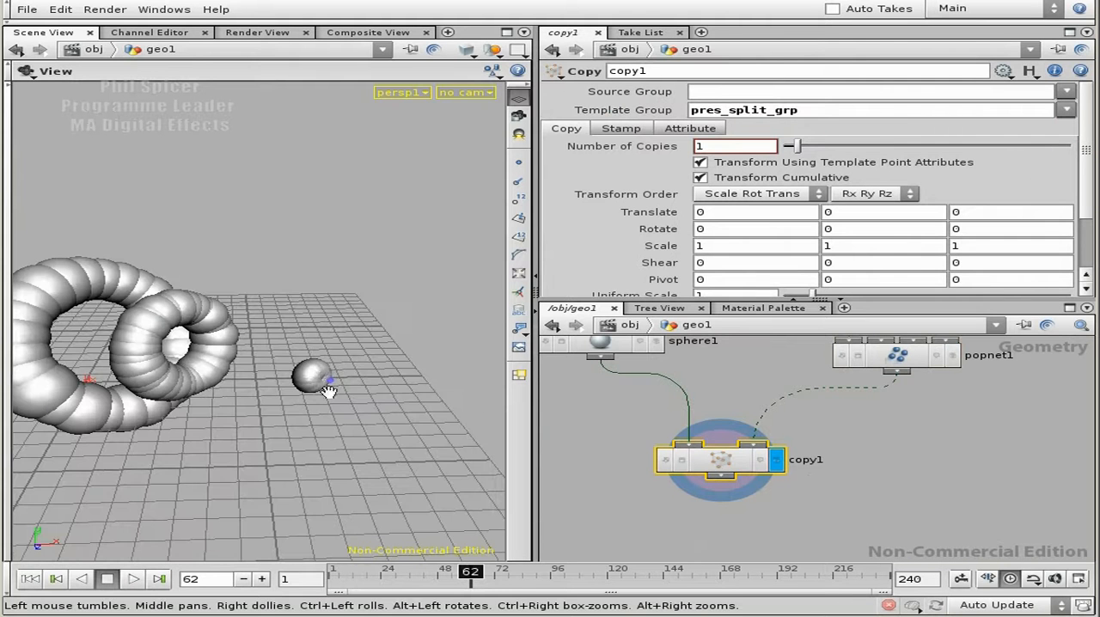
Replay the simulation of the copied spheres from the first frame and stop at frame 89 to examine the rings.
{"action": "left_click", "coordinate": [29, 579]}
{"action": "left_click_drag", "start_coordinate": [270, 481], "coordinate": [147, 536]}
{"action": "left_click", "coordinate": [133, 579]}
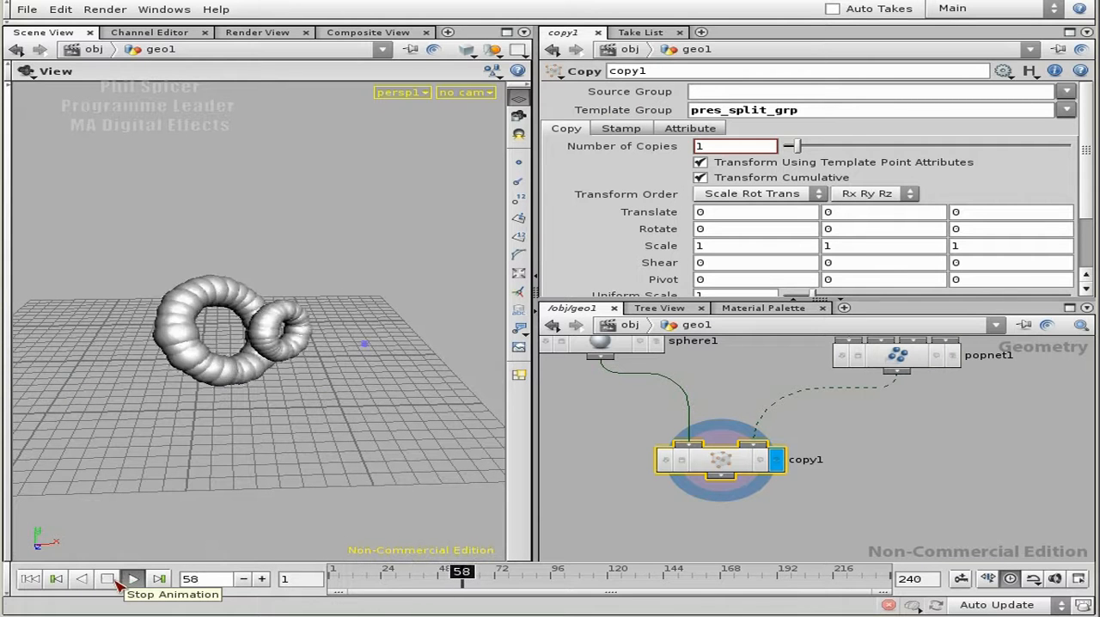
{"action": "left_click_drag", "start_coordinate": [247, 413], "coordinate": [179, 397]}
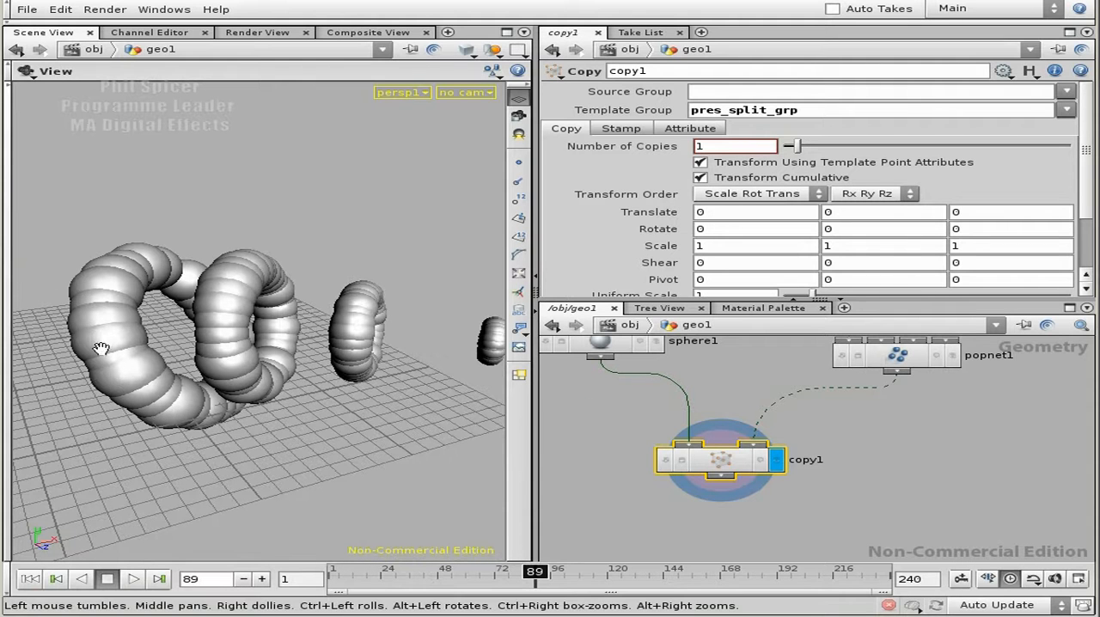
Enable Stamp Inputs on copy1 and name the first stamp variable copynum.
{"action": "middle_click_drag", "start_coordinate": [860, 441], "coordinate": [861, 460]}
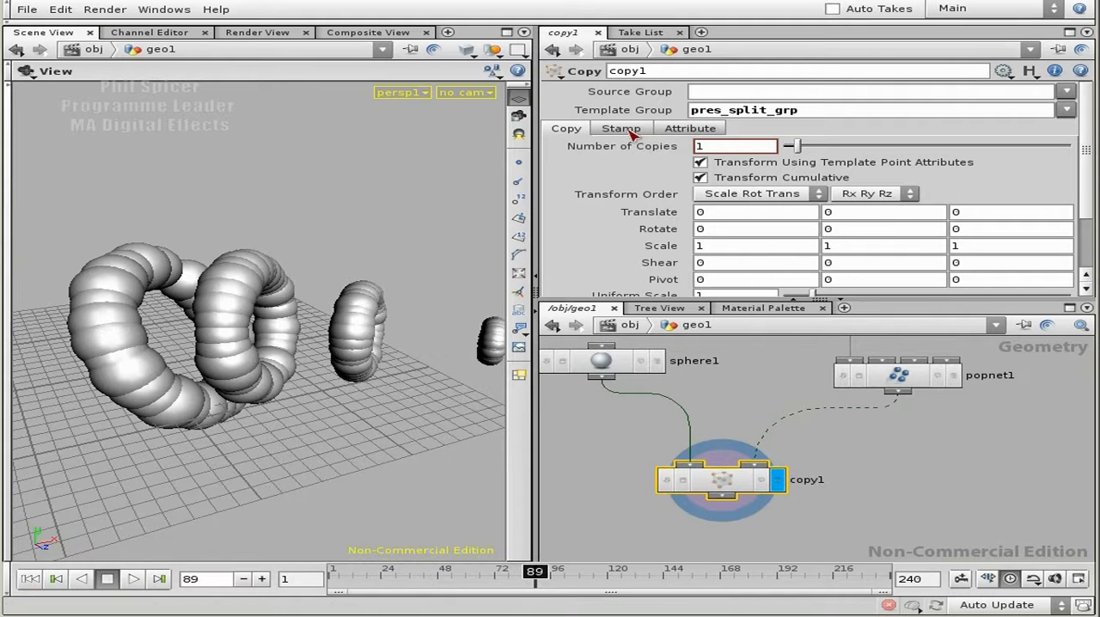
{"action": "left_click", "coordinate": [621, 129]}
{"action": "left_click", "coordinate": [720, 147]}
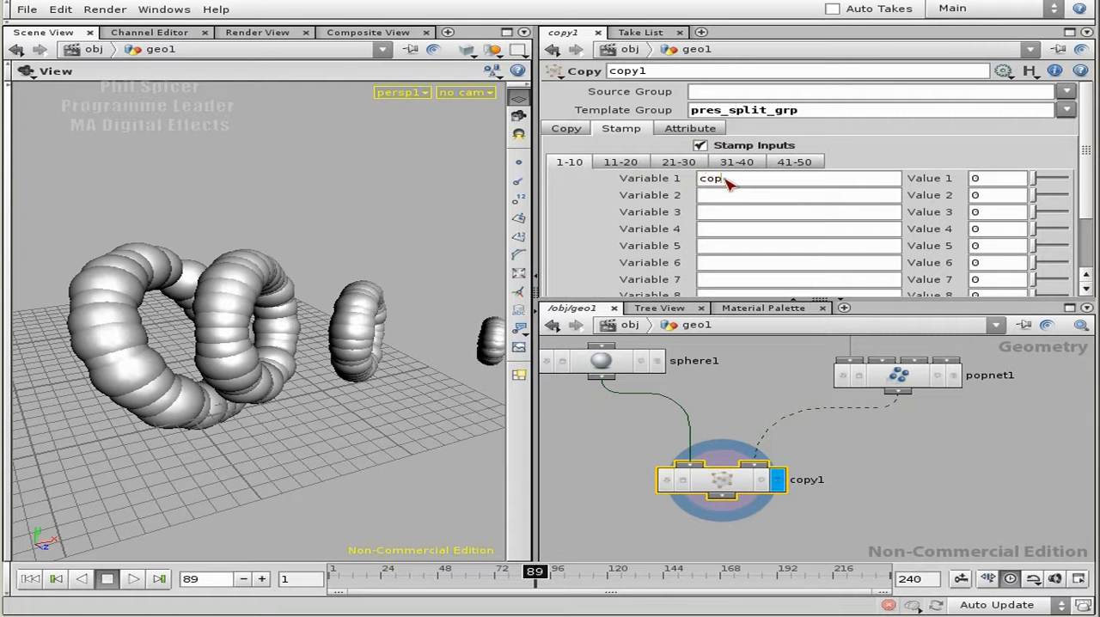
{"action": "key", "text": "Tab"}
Enable Use Template Point Attributes on copy1, and hide the viewport grid to examine the copies at frame 90.
{"action": "left_click", "coordinate": [710, 129]}
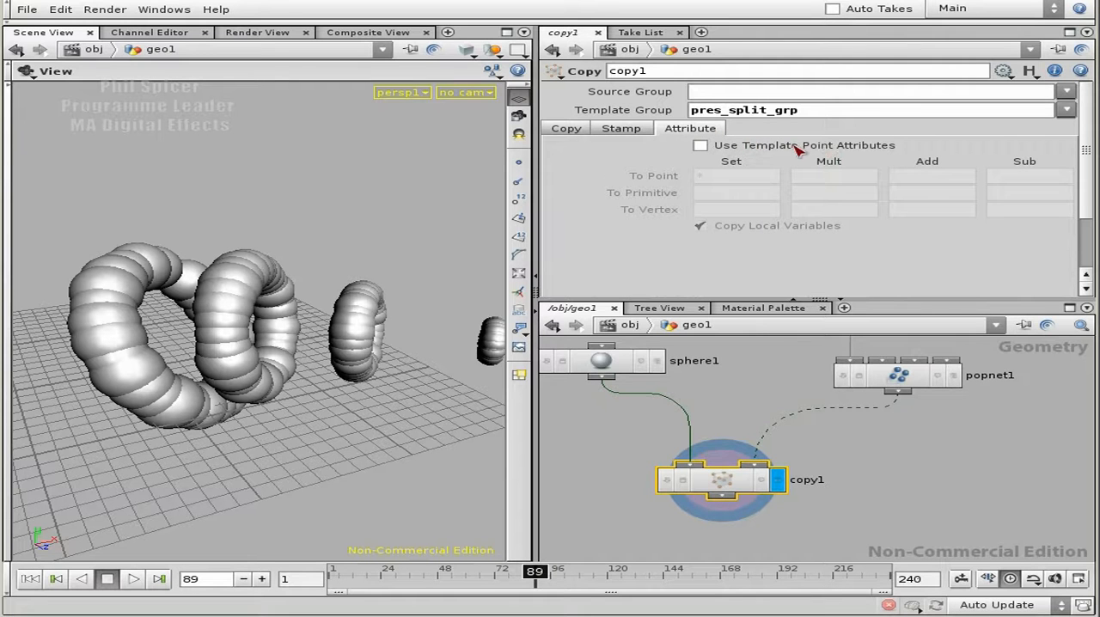
{"action": "left_click", "coordinate": [797, 147]}
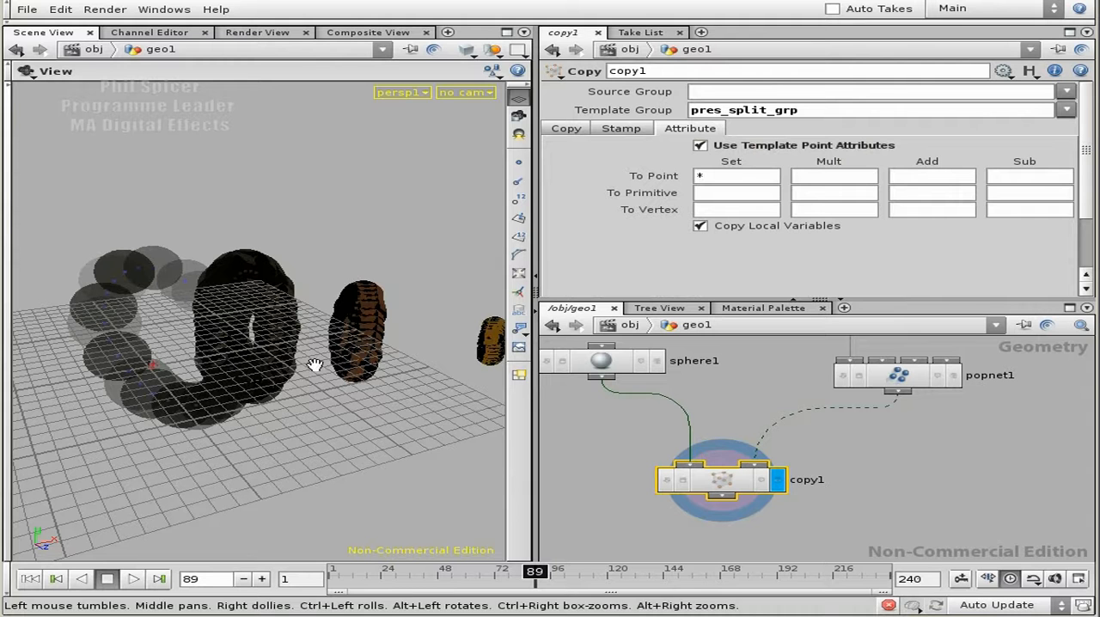
{"action": "left_click", "coordinate": [519, 100]}
{"action": "left_click_drag", "start_coordinate": [324, 400], "coordinate": [285, 402]}
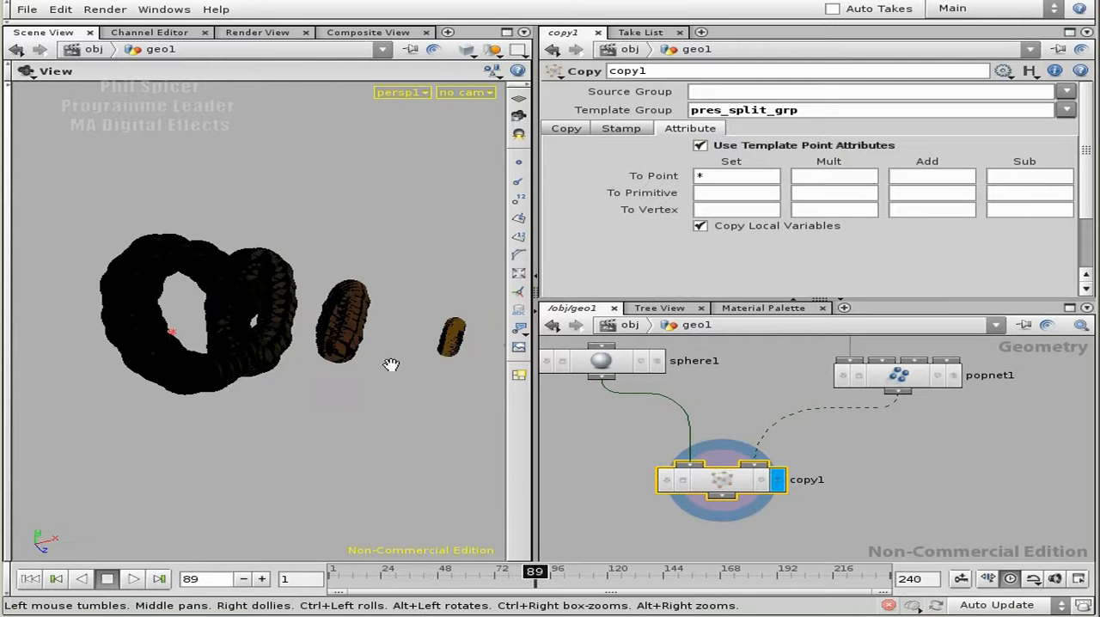
{"action": "left_click_drag", "start_coordinate": [137, 303], "coordinate": [204, 312]}
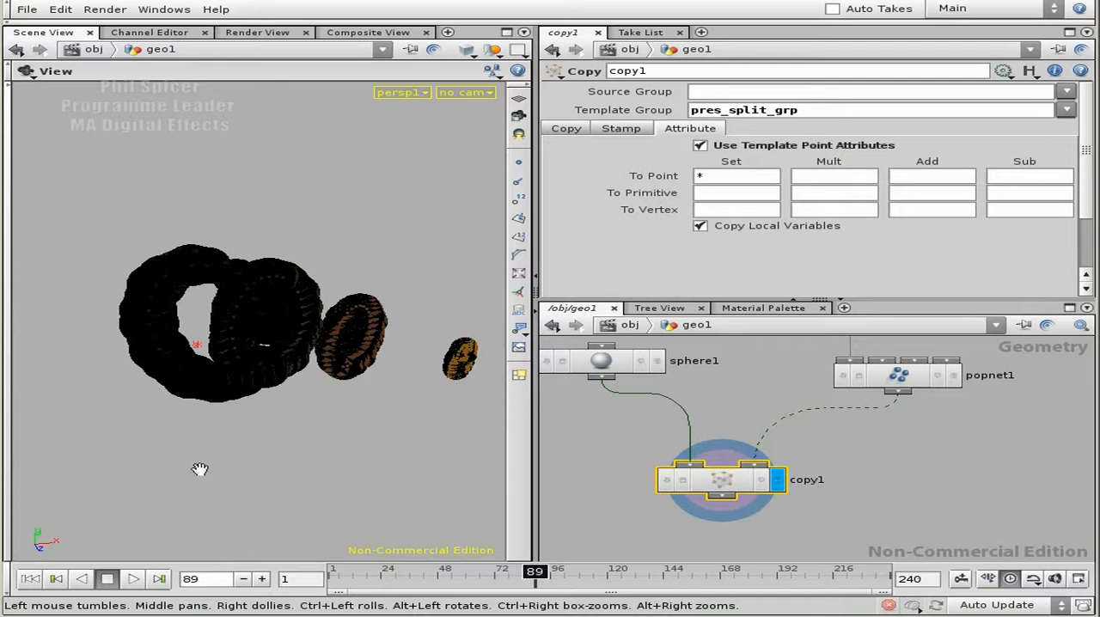
{"action": "left_click", "coordinate": [261, 579]}
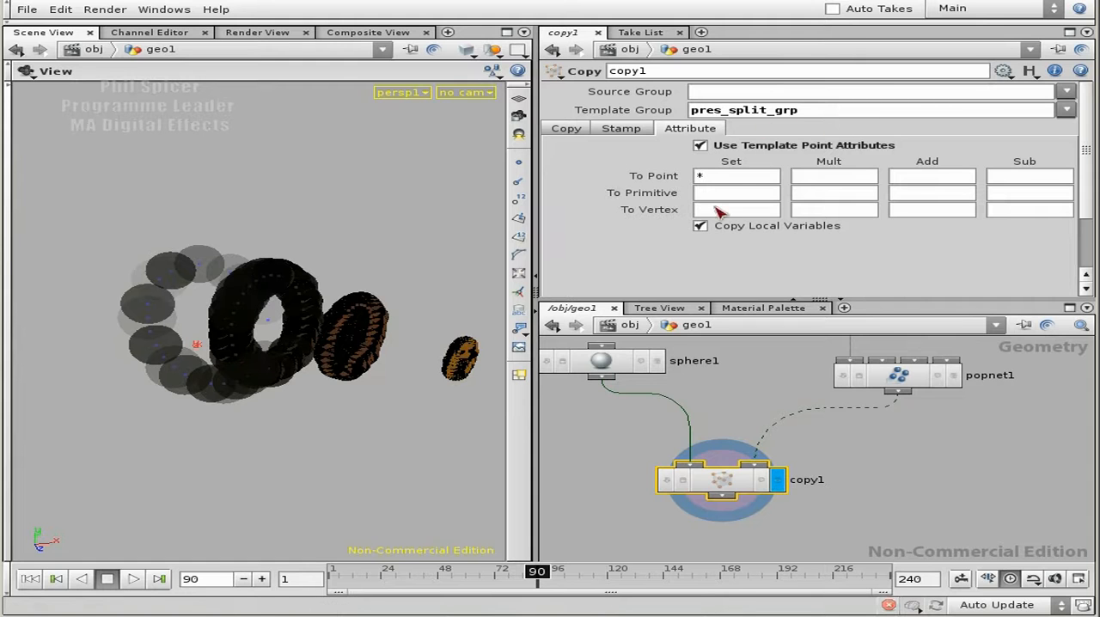
Turn off Transform Using Template Point Attributes on copy1.
{"action": "left_click", "coordinate": [620, 129]}
{"action": "left_click", "coordinate": [574, 130]}
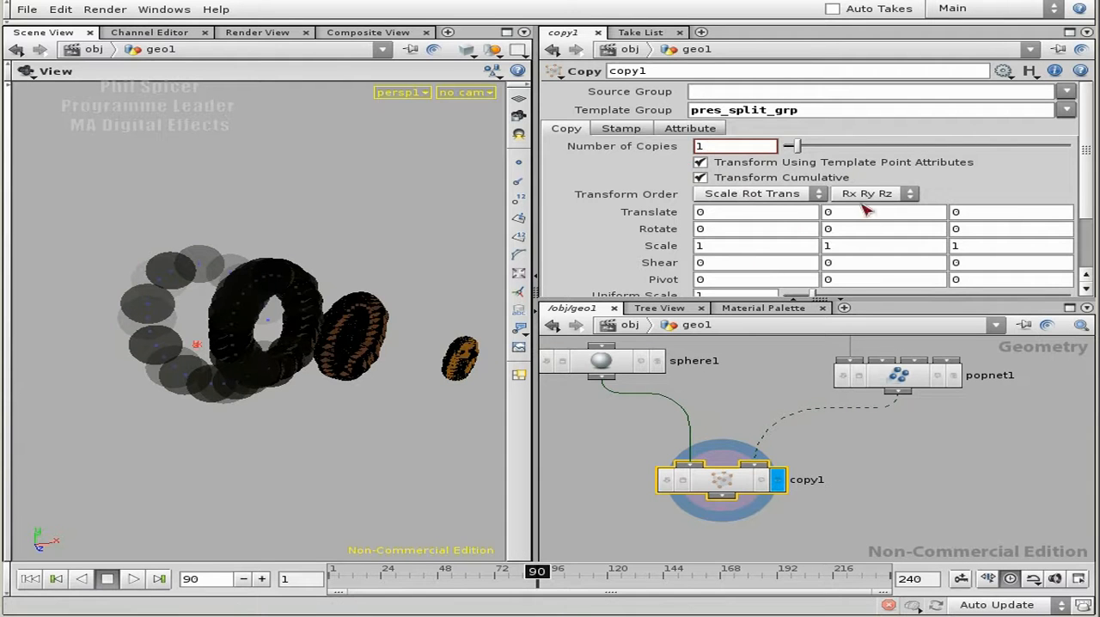
{"action": "left_click", "coordinate": [719, 164]}
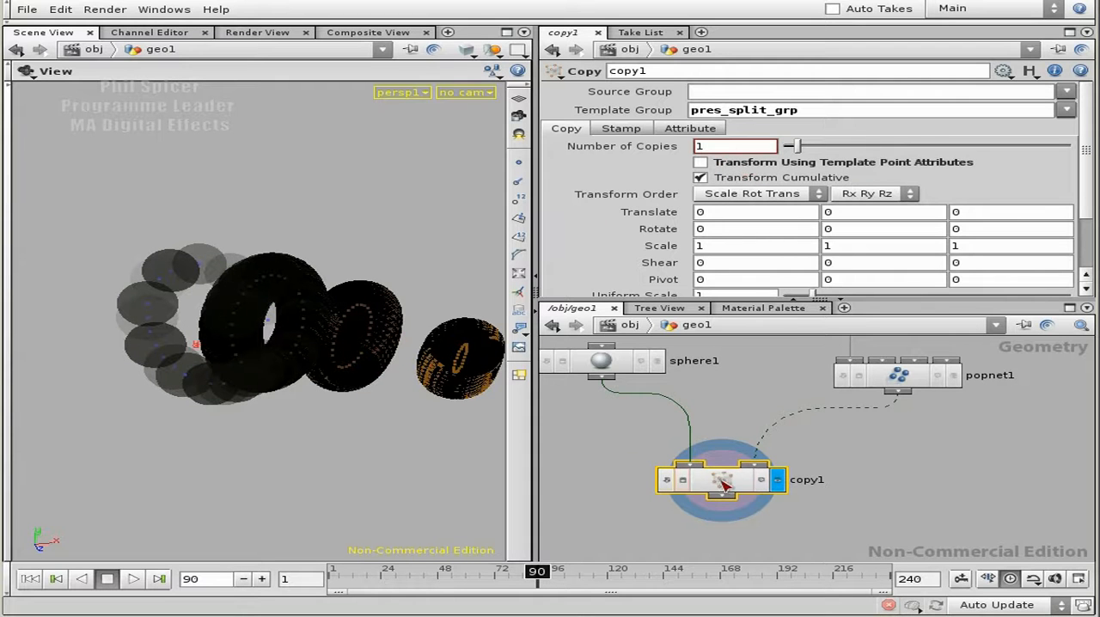
Set the value of the copynum stamp variable to $ID.
{"action": "left_click", "coordinate": [636, 130]}
{"action": "left_click", "coordinate": [1006, 181]}
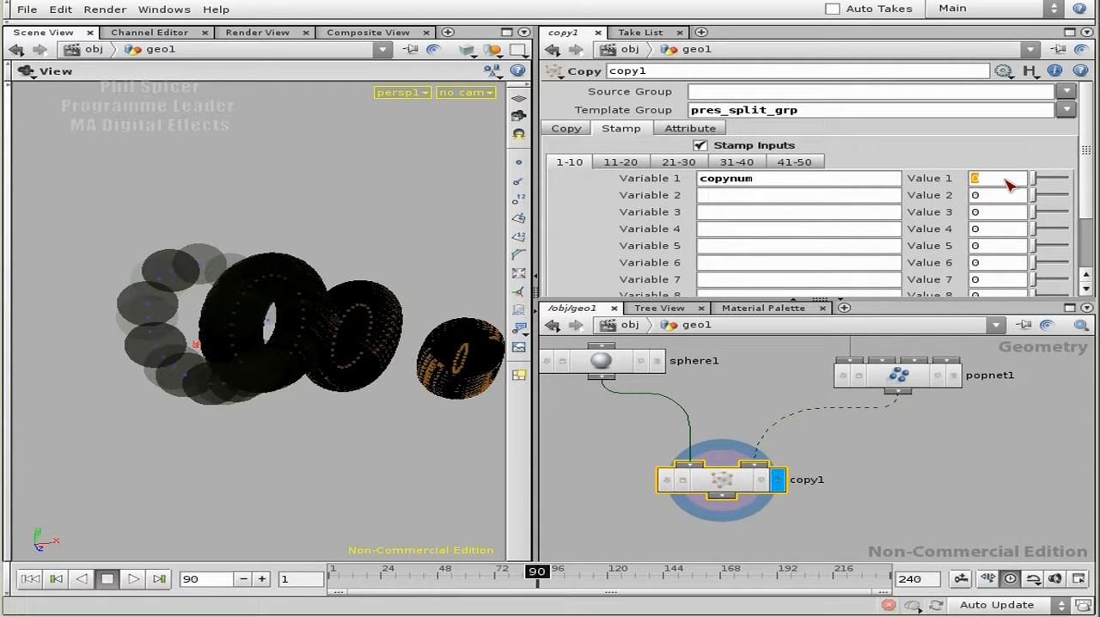
{"action": "type", "text": "$ID"}
{"action": "key", "text": "Return"}
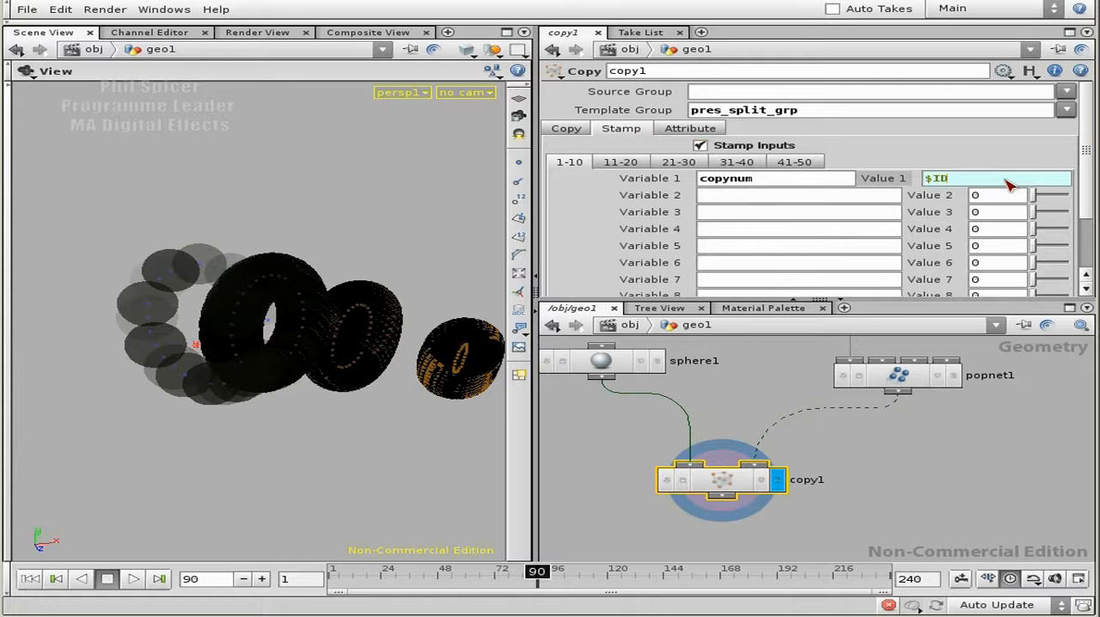
Make popnet1 the displayed node and show point numbers to examine the particle numbering up close.
{"action": "left_click", "coordinate": [953, 376]}
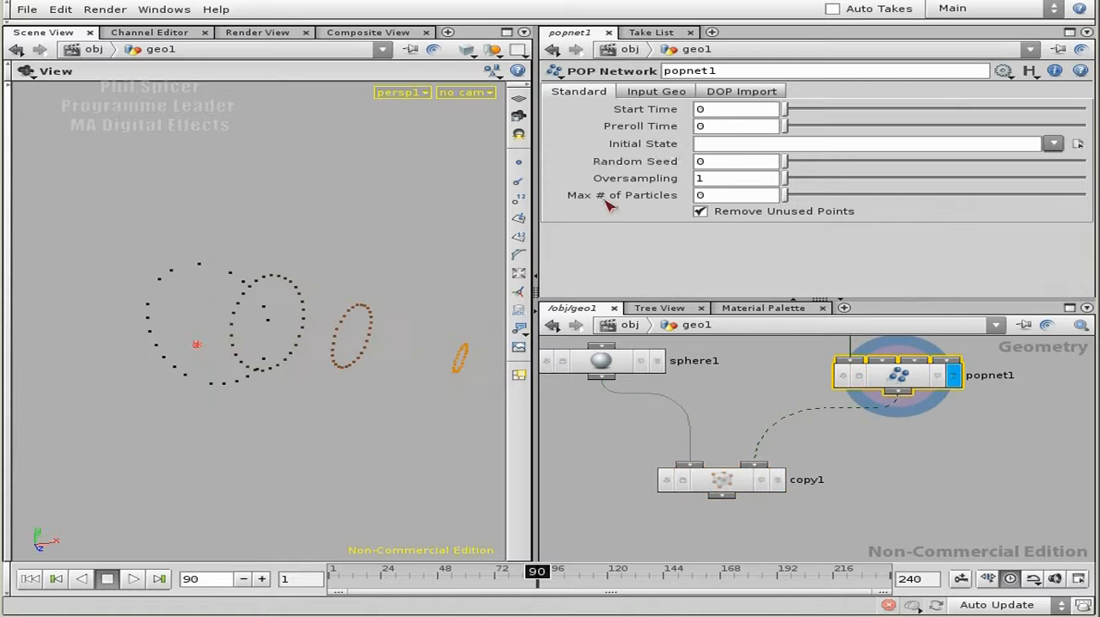
{"action": "left_click", "coordinate": [519, 199]}
{"action": "left_click_drag", "start_coordinate": [105, 378], "coordinate": [245, 354]}
{"action": "right_click_drag", "start_coordinate": [245, 354], "coordinate": [479, 309]}
{"action": "left_click_drag", "start_coordinate": [361, 345], "coordinate": [258, 354]}
{"action": "right_click_drag", "start_coordinate": [366, 353], "coordinate": [336, 359]}
{"action": "middle_click_drag", "start_coordinate": [336, 358], "coordinate": [325, 342]}
{"action": "right_click_drag", "start_coordinate": [325, 342], "coordinate": [348, 321]}
{"action": "left_click_drag", "start_coordinate": [348, 321], "coordinate": [266, 351]}
Advance frame by frame to frame 95 to examine how the particles' point numbers change.
{"action": "left_click", "coordinate": [262, 578]}
{"action": "left_click", "coordinate": [262, 579]}
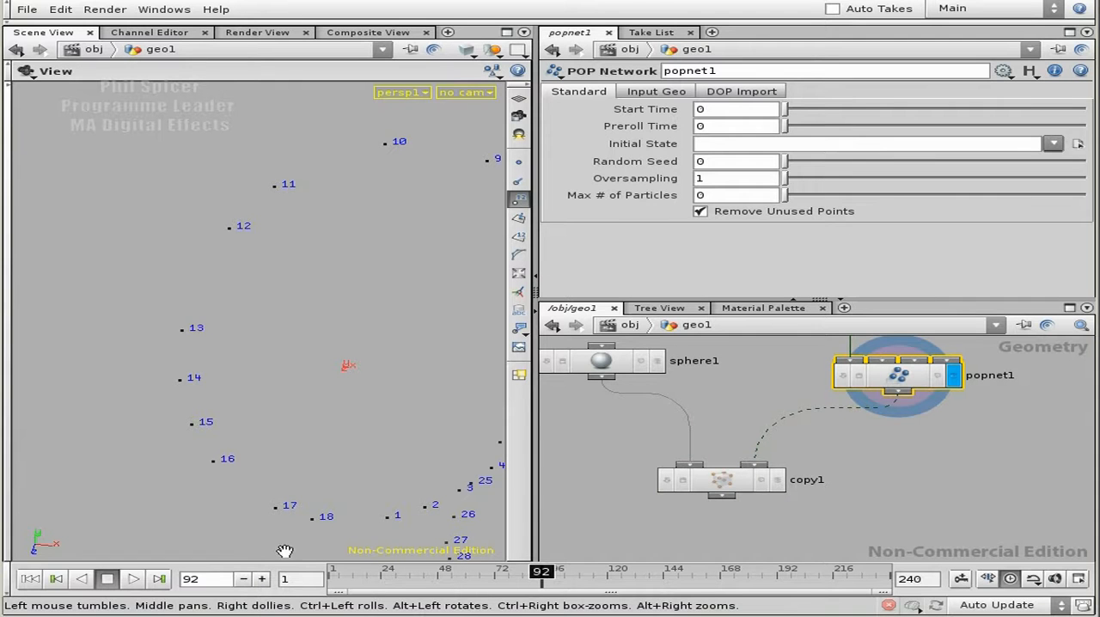
{"action": "left_click", "coordinate": [262, 579]}
{"action": "left_click", "coordinate": [262, 579]}
{"action": "left_click", "coordinate": [262, 578]}
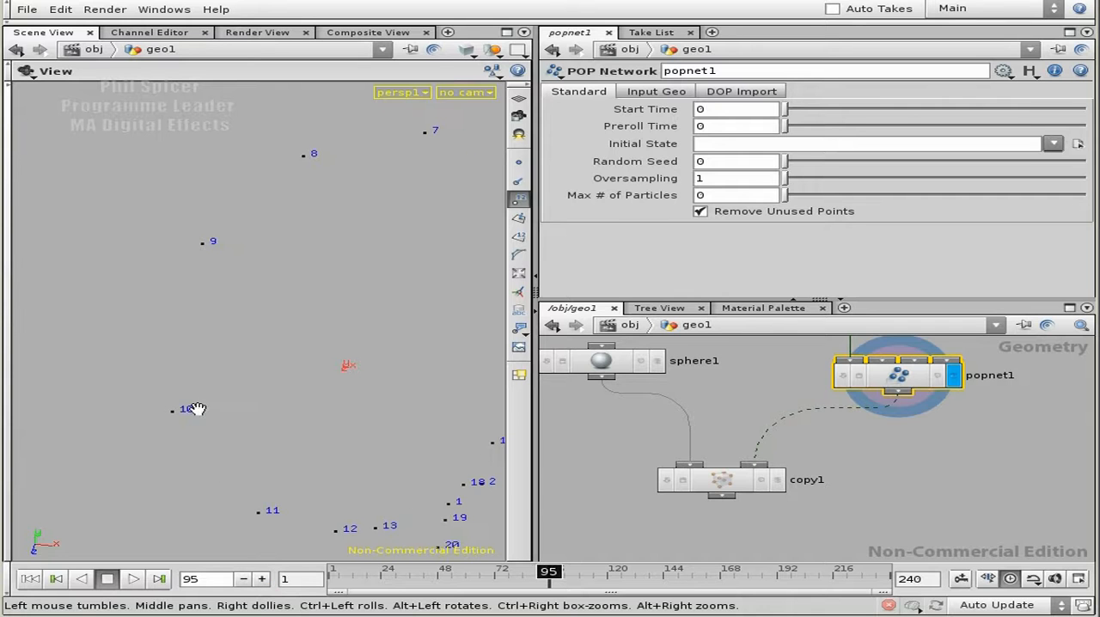
{"action": "right_click_drag", "start_coordinate": [356, 404], "coordinate": [257, 384]}
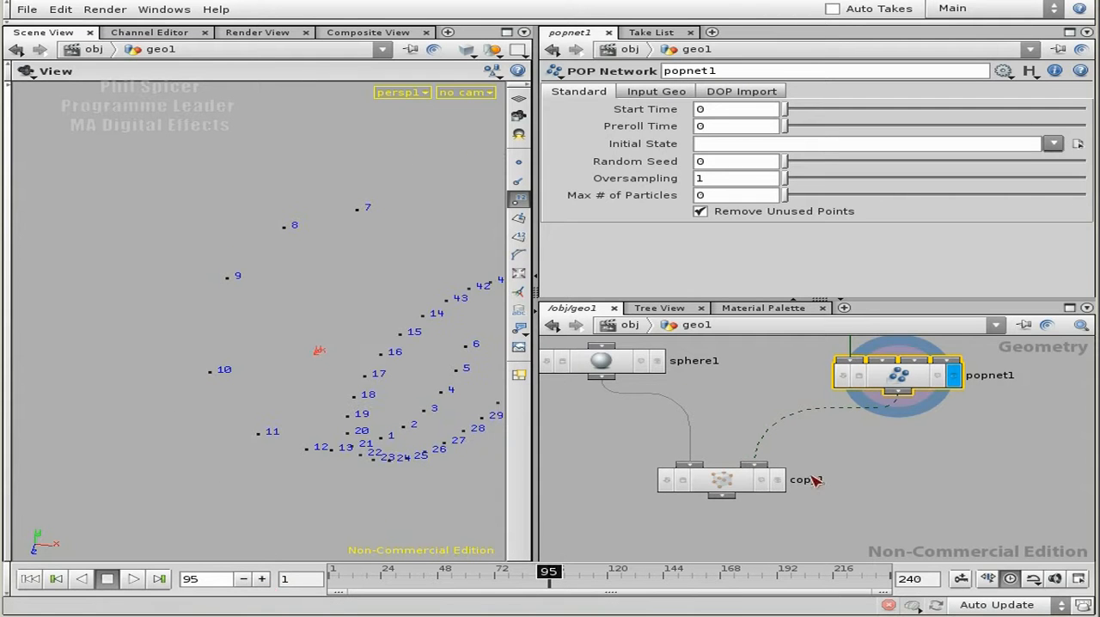
Add a second stamp variable to copy1 named pt_scale with the value $PSCALE.
{"action": "left_click", "coordinate": [712, 482]}
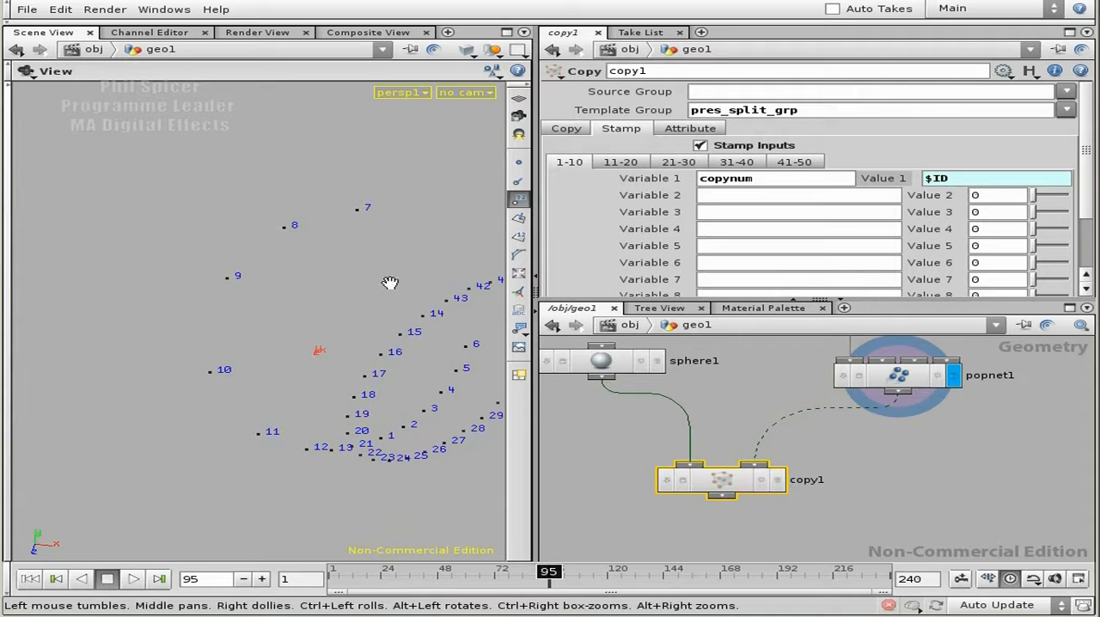
{"action": "left_click", "coordinate": [716, 199]}
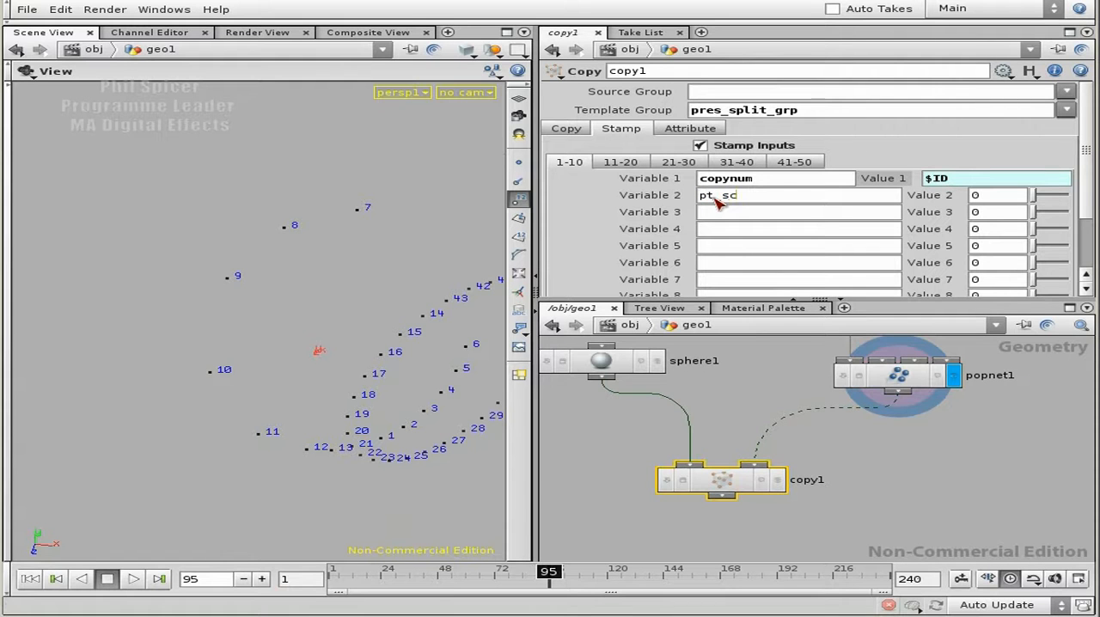
{"action": "key", "text": "Tab"}
{"action": "type", "text": "$PSCALE"}
{"action": "key", "text": "Return"}
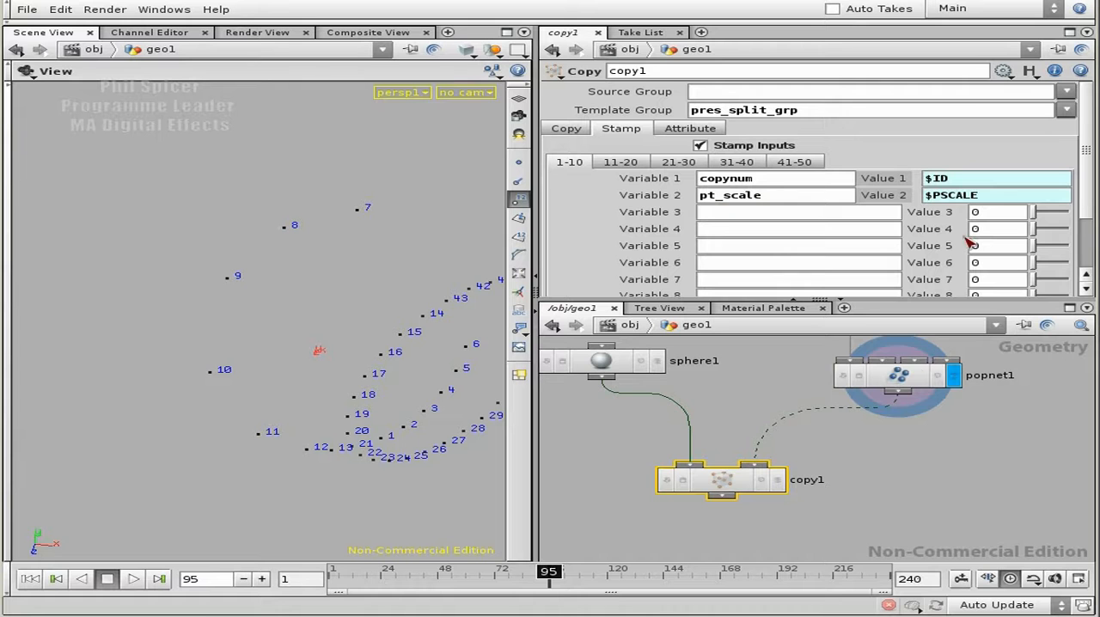
Review the color1, color_alpha and property_pscale nodes inside popnet1, and return to the geo1 level.
{"action": "double_click", "coordinate": [918, 378]}
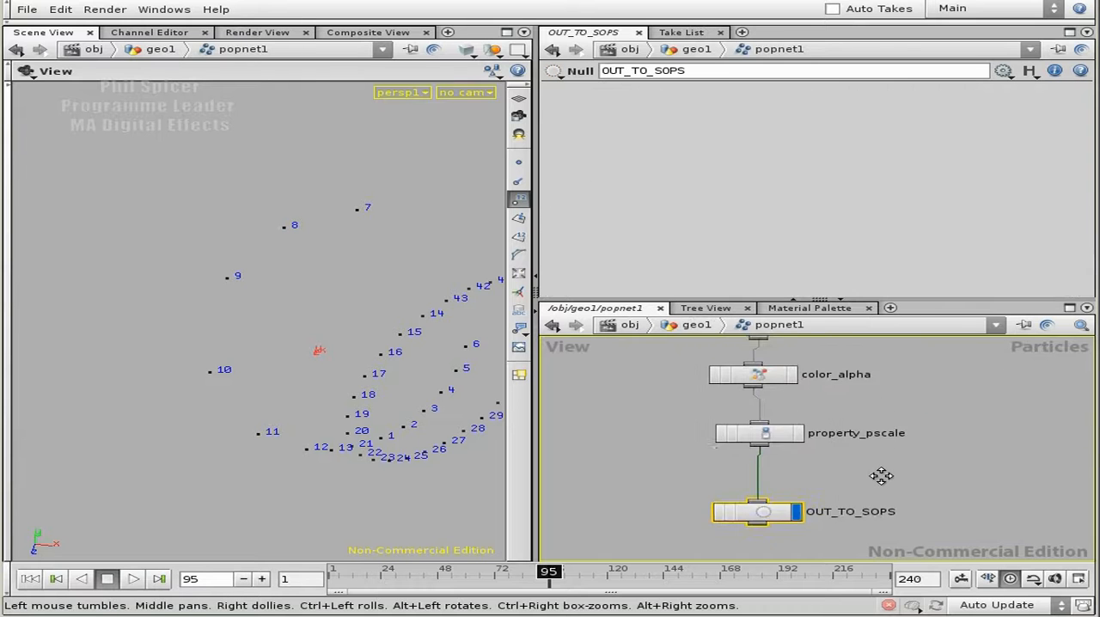
{"action": "left_click", "coordinate": [739, 364]}
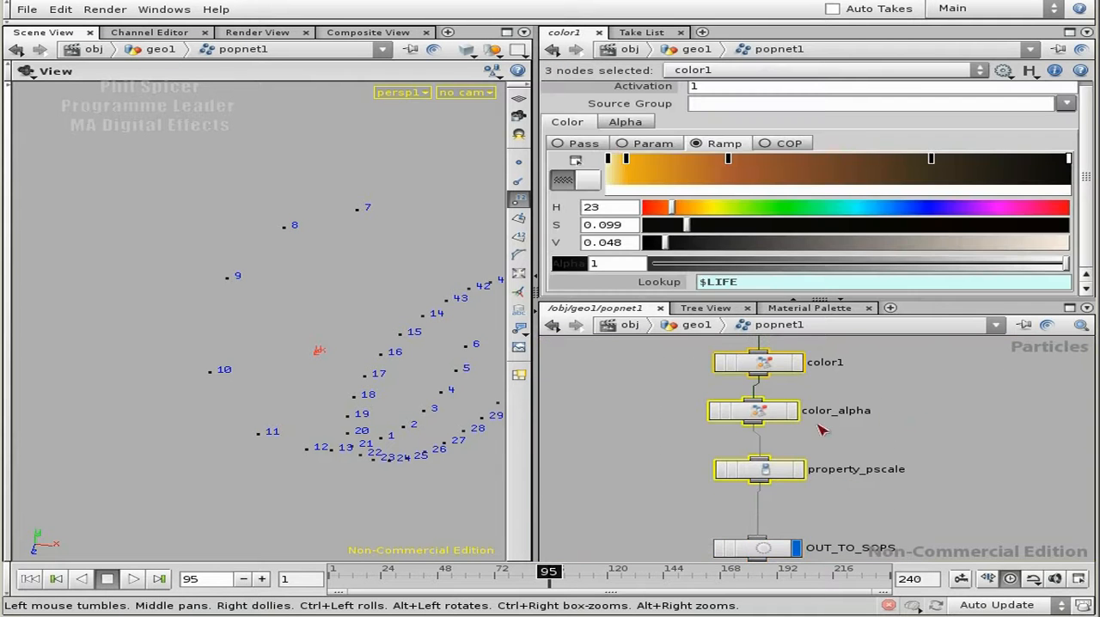
{"action": "left_click", "coordinate": [769, 413]}
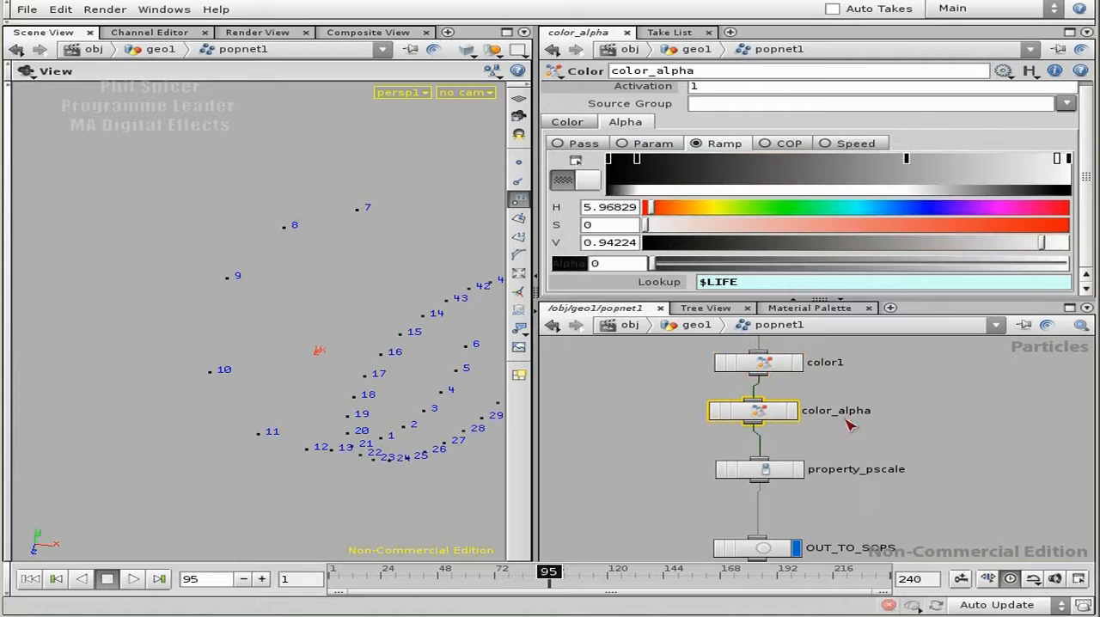
{"action": "left_click", "coordinate": [784, 471]}
{"action": "middle_click_drag", "start_coordinate": [917, 472], "coordinate": [908, 413]}
{"action": "left_click", "coordinate": [785, 491]}
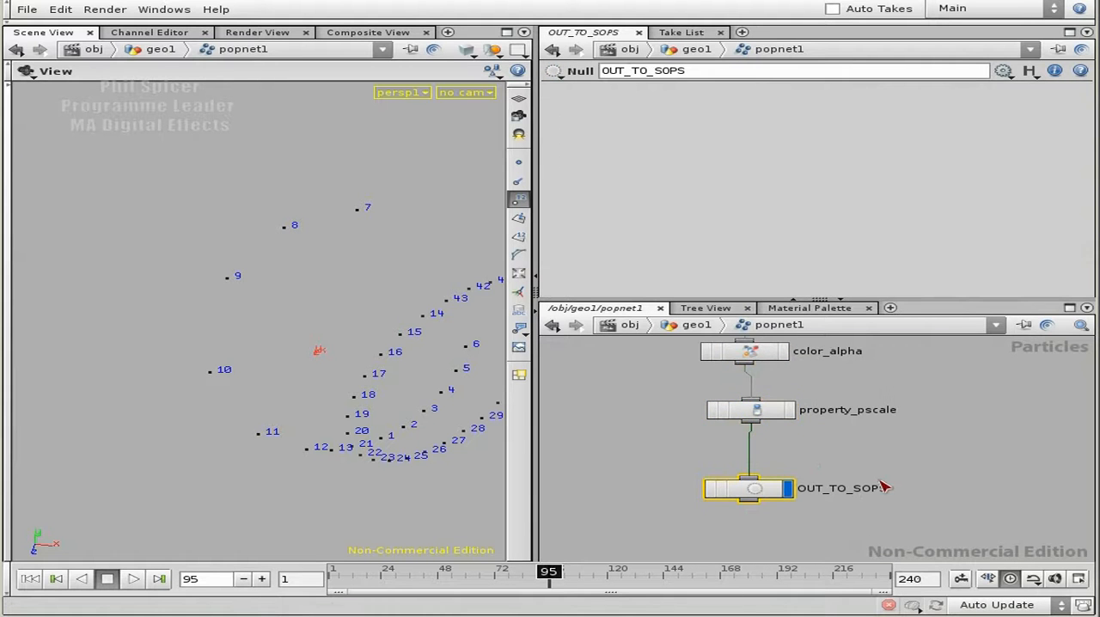
{"action": "key", "text": "u"}
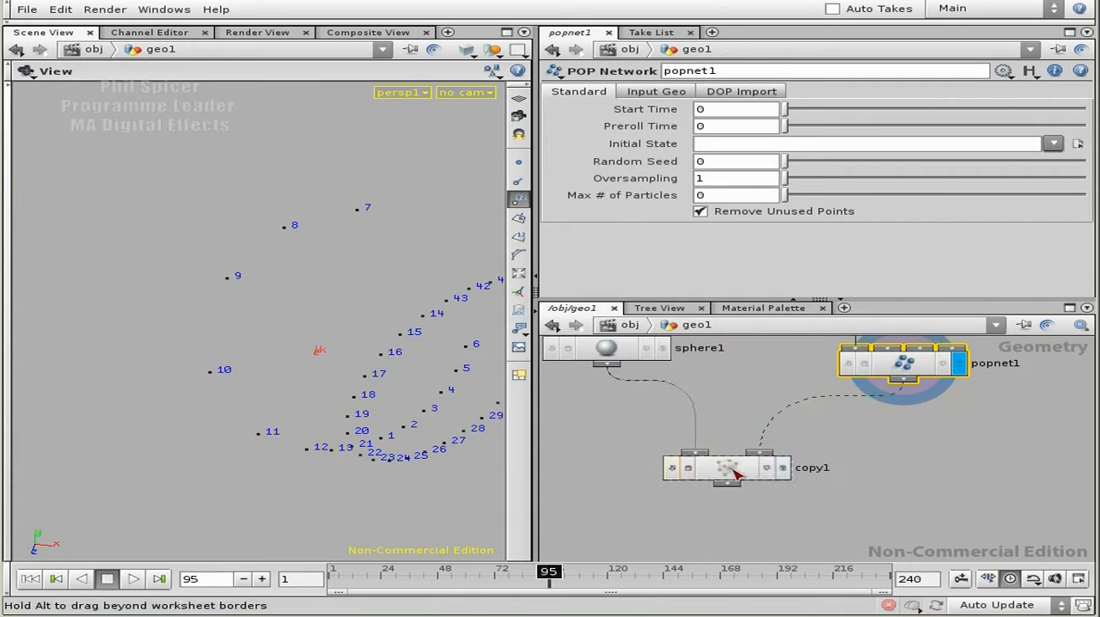
Add a third stamp variable to copy1 named pt_alpha with the value $CA.
{"action": "left_click", "coordinate": [755, 470]}
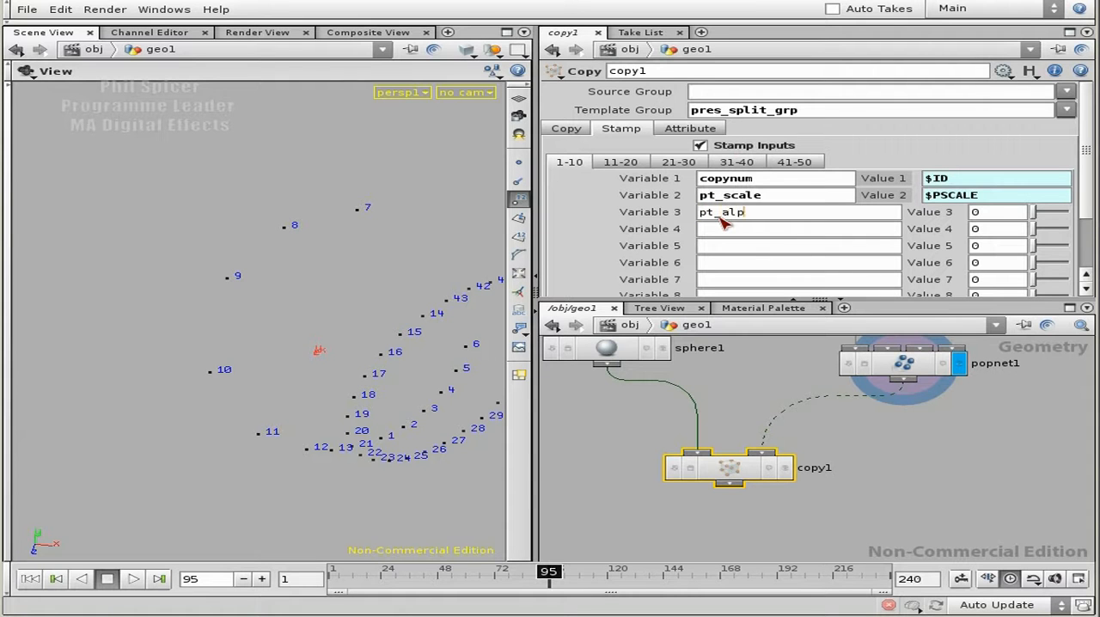
{"action": "key", "text": "Tab"}
{"action": "type", "text": "$"}
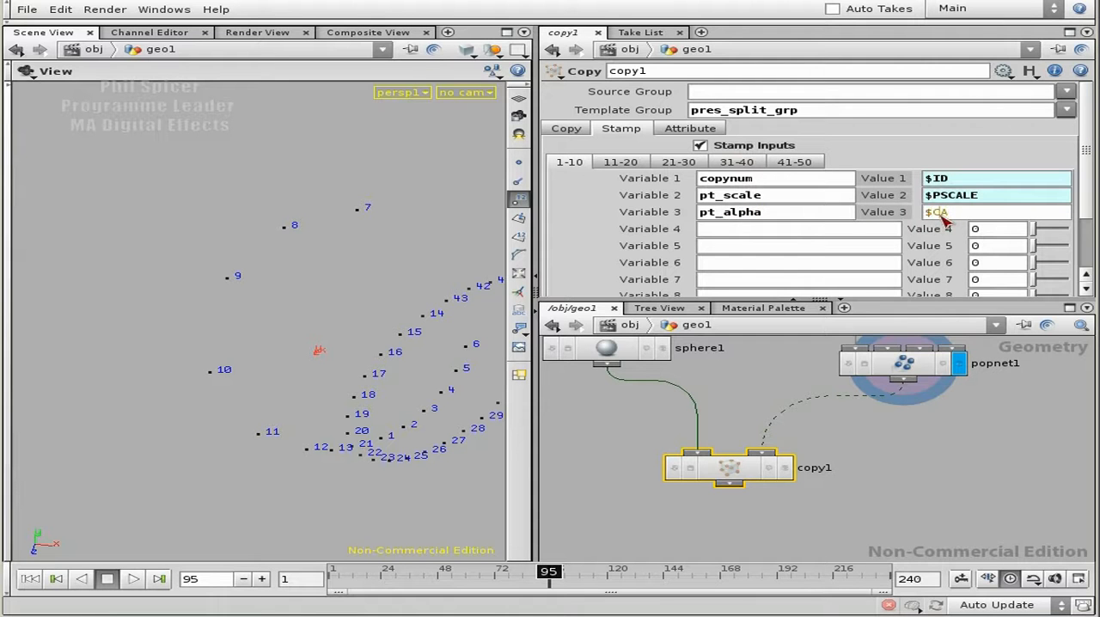
{"action": "left_click_drag", "start_coordinate": [953, 214], "coordinate": [931, 212]}
{"action": "left_click", "coordinate": [799, 212]}
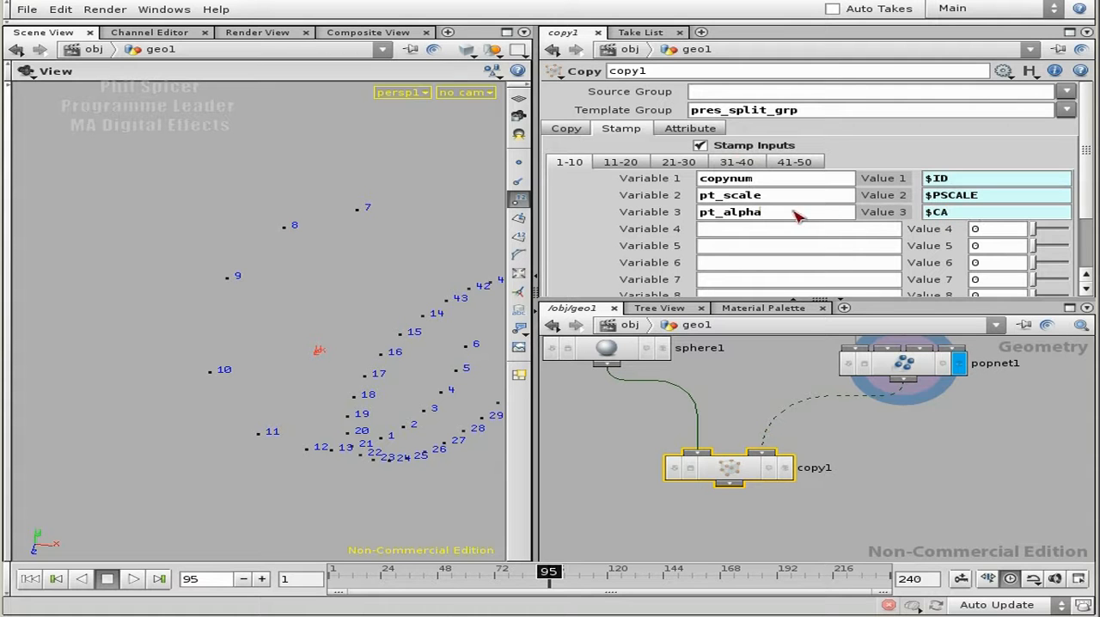
Display copy1 to turn off its point numbers, and make sphere1 the selected and displayed node.
{"action": "left_click", "coordinate": [785, 467]}
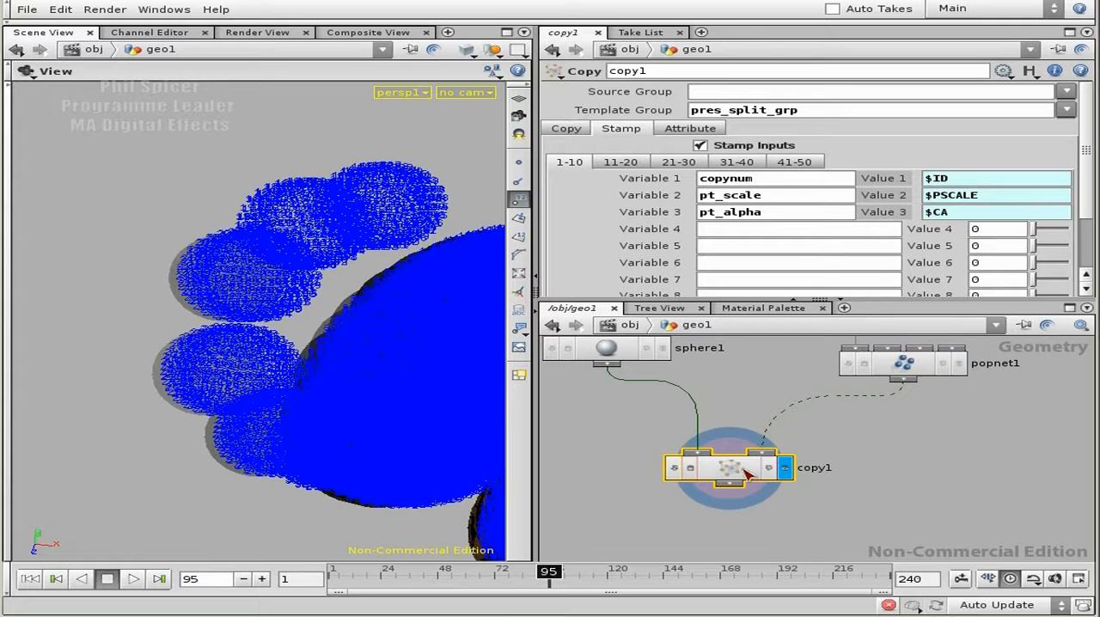
{"action": "left_click", "coordinate": [520, 199]}
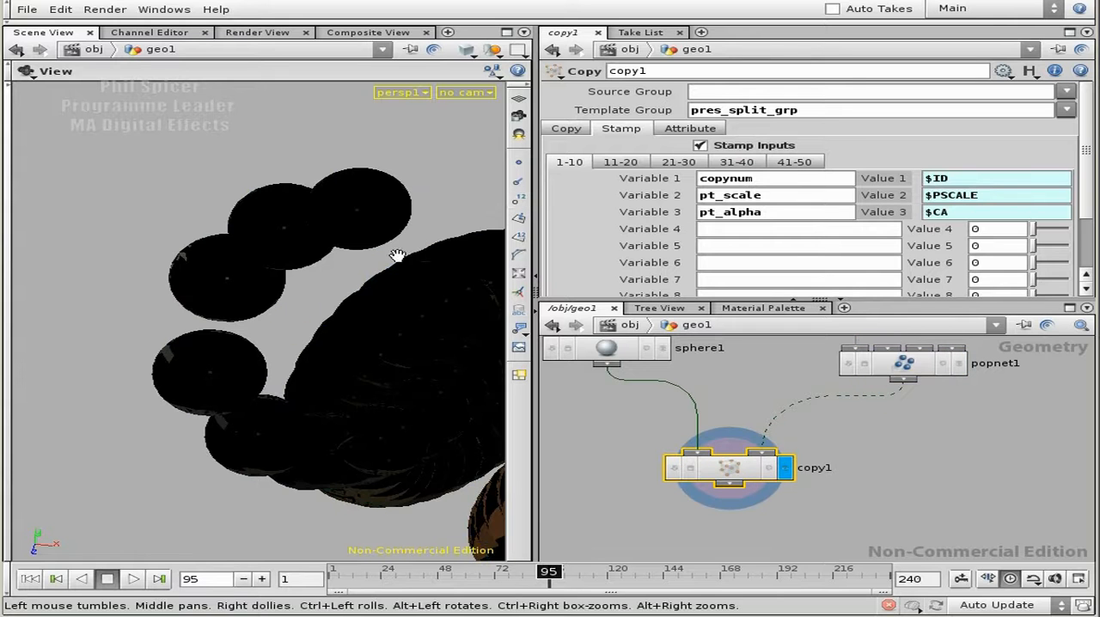
{"action": "middle_click_drag", "start_coordinate": [746, 388], "coordinate": [796, 443]}
{"action": "left_click", "coordinate": [683, 408]}
{"action": "middle_click_drag", "start_coordinate": [803, 395], "coordinate": [838, 462]}
{"action": "left_click_drag", "start_coordinate": [708, 466], "coordinate": [667, 405]}
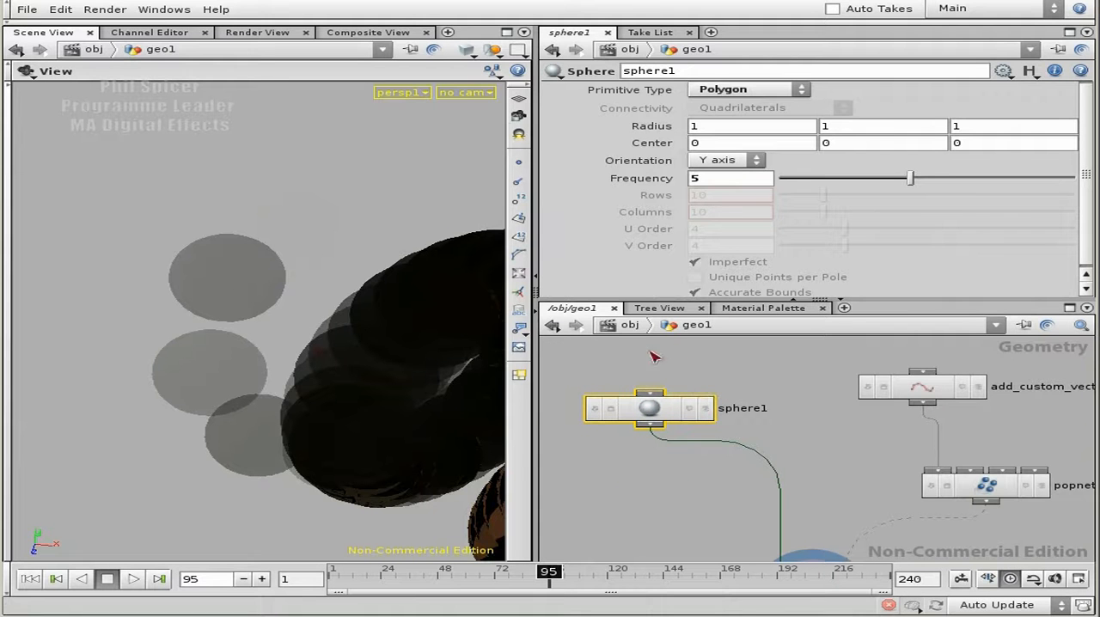
{"action": "left_click", "coordinate": [705, 409]}
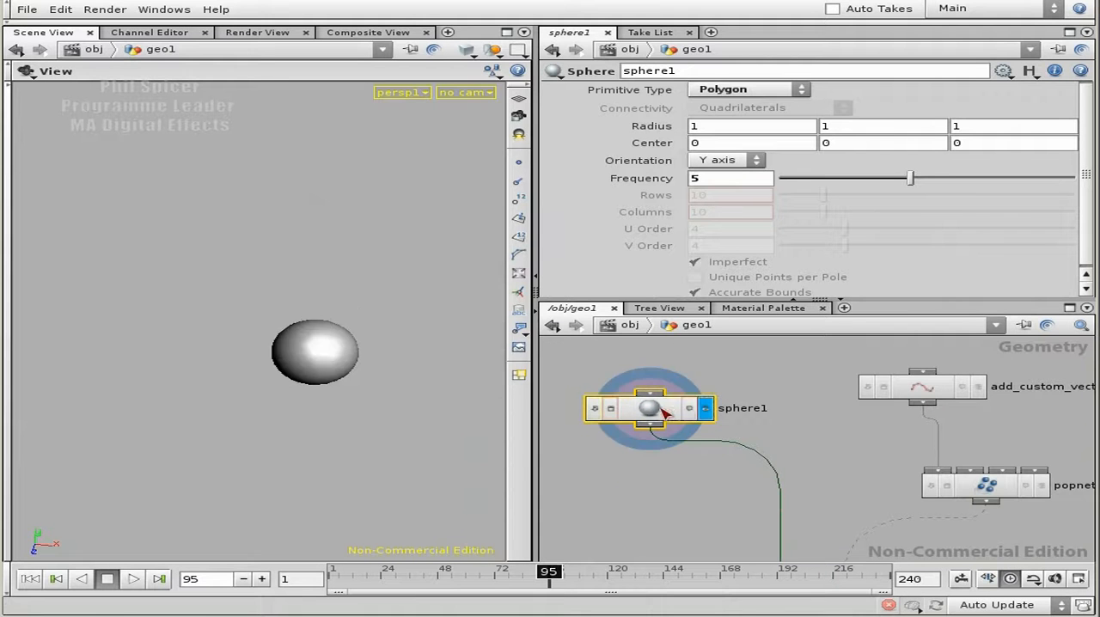
Set the viewport shading to Flat Wire Shaded and examine the polygon faces of sphere1.
{"action": "left_click", "coordinate": [465, 50]}
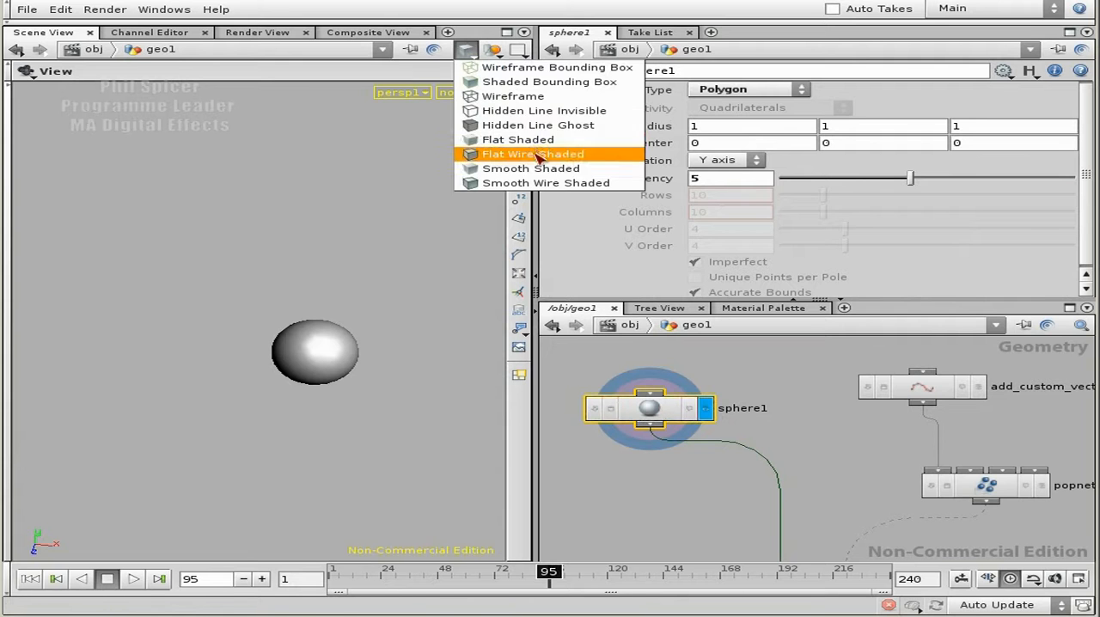
{"action": "left_click", "coordinate": [550, 153]}
{"action": "right_click_drag", "start_coordinate": [252, 370], "coordinate": [387, 376]}
{"action": "middle_click_drag", "start_coordinate": [387, 376], "coordinate": [143, 158]}
{"action": "left_click_drag", "start_coordinate": [198, 288], "coordinate": [239, 288]}
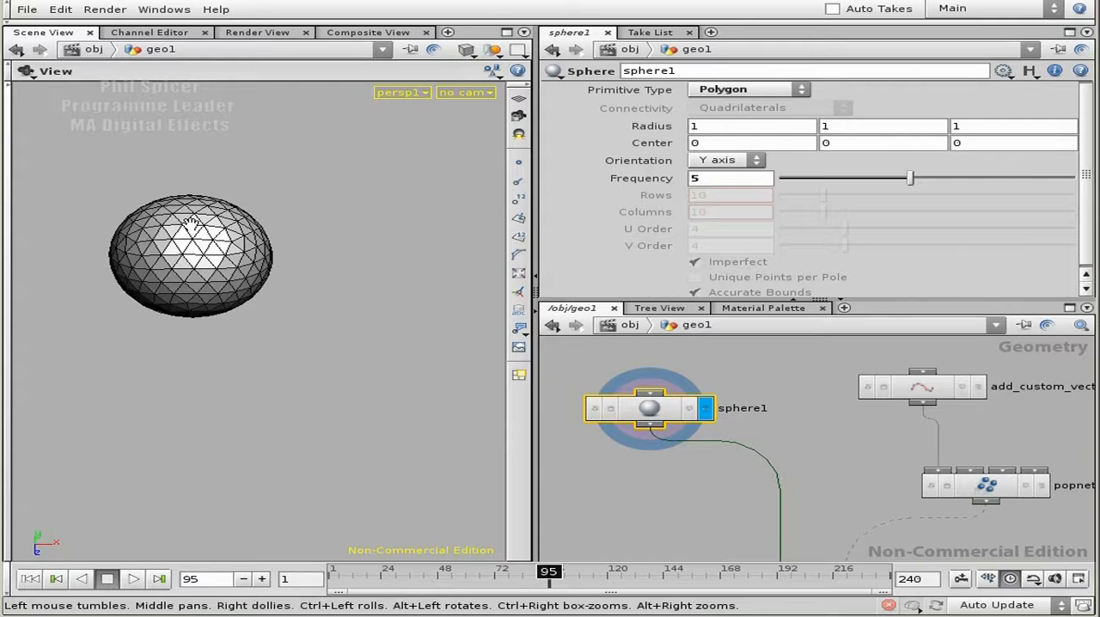
{"action": "middle_click_drag", "start_coordinate": [835, 499], "coordinate": [942, 412]}
{"action": "middle_click_drag", "start_coordinate": [803, 414], "coordinate": [810, 488]}
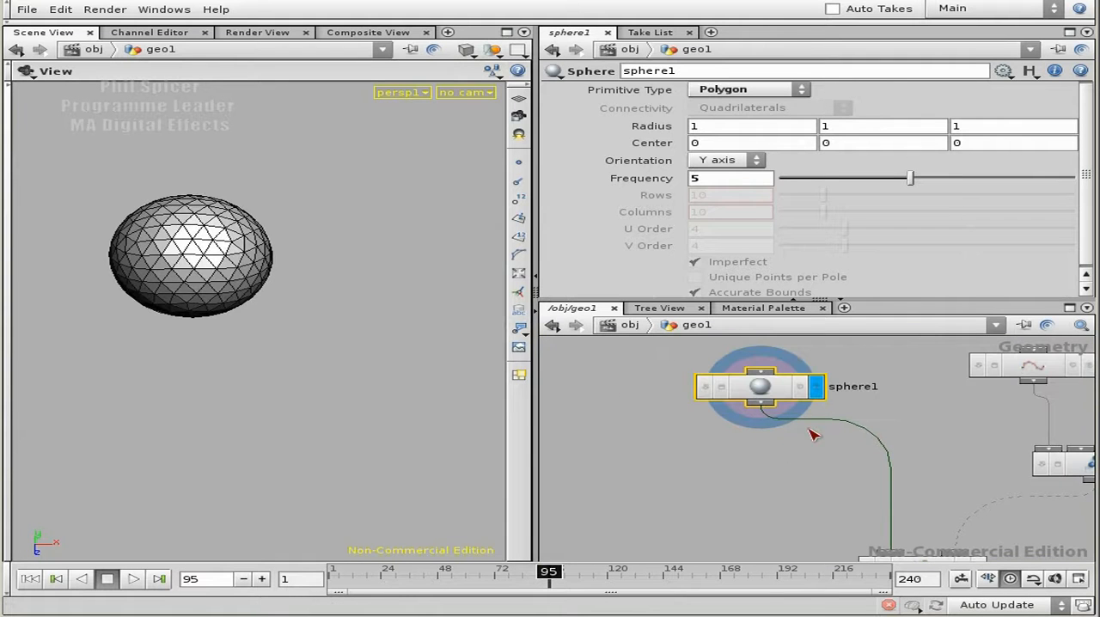
Insert an IsoOffset node between sphere1 and copy1, with its display on.
{"action": "left_click", "coordinate": [764, 411]}
{"action": "type", "text": "iso"}
{"action": "left_click", "coordinate": [954, 418]}
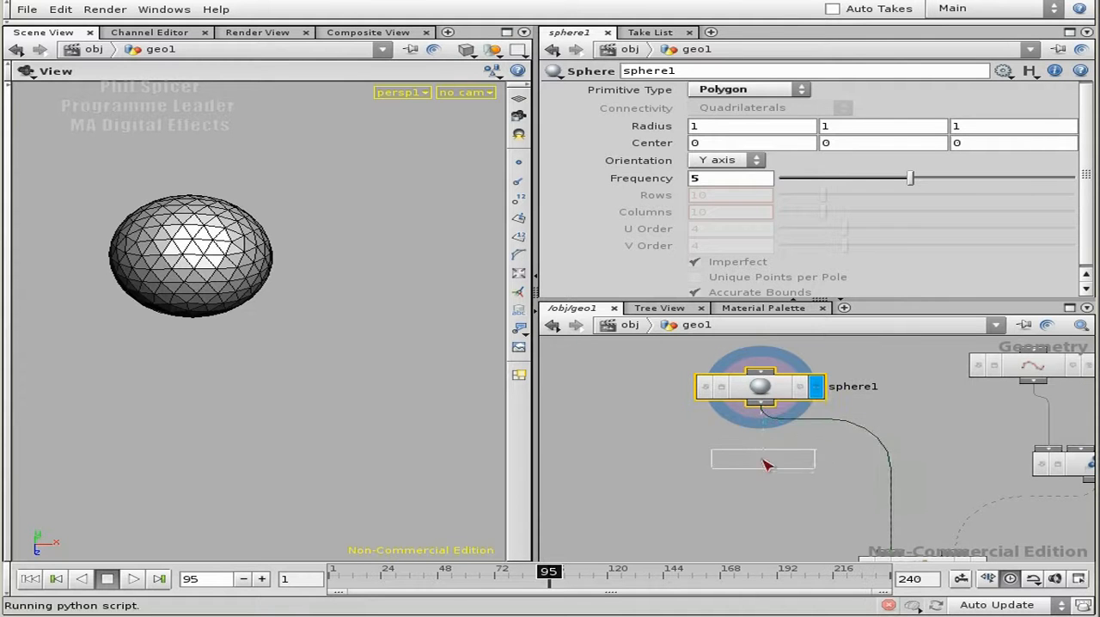
{"action": "left_click", "coordinate": [756, 462]}
{"action": "left_click_drag", "start_coordinate": [140, 344], "coordinate": [260, 377]}
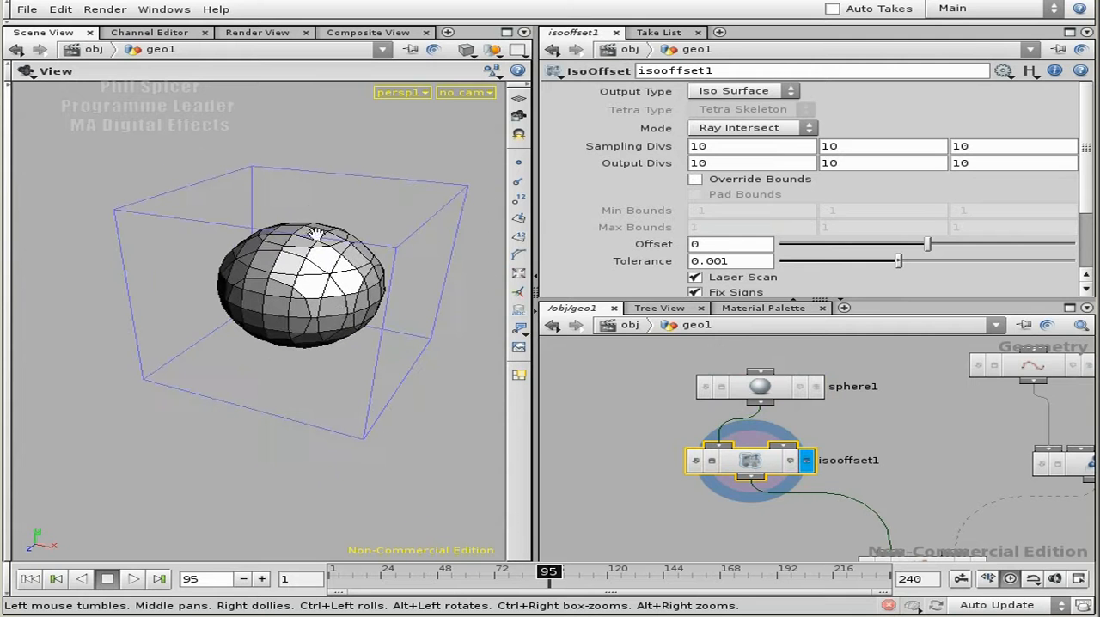
Set the output type of isooffset1 to Fog Volume.
{"action": "left_click", "coordinate": [754, 93]}
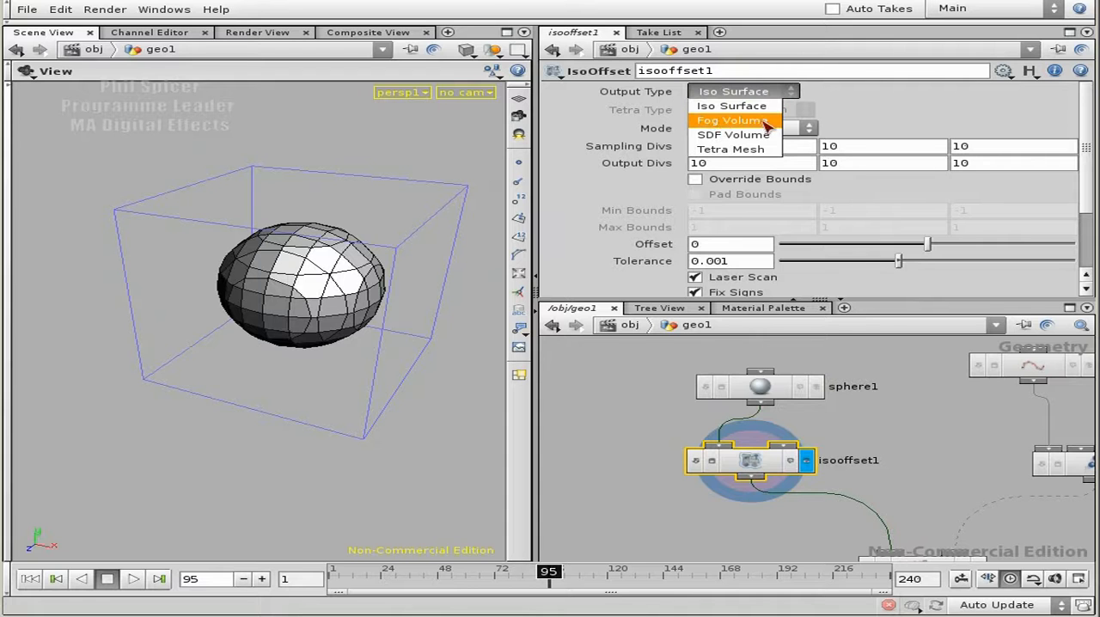
{"action": "left_click", "coordinate": [741, 121]}
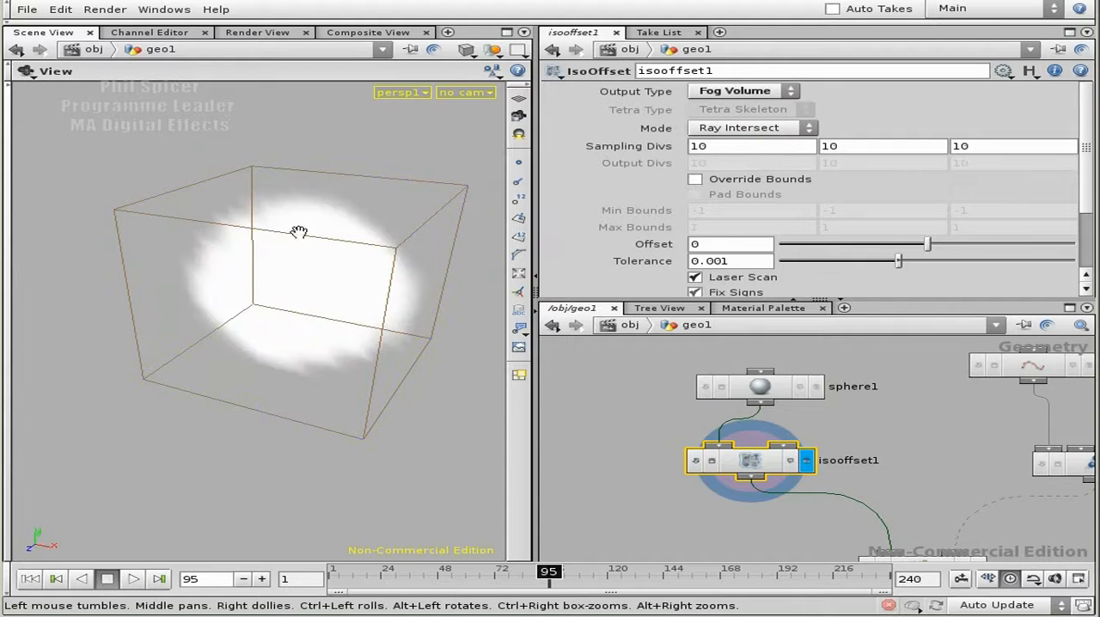
{"action": "left_click_drag", "start_coordinate": [337, 260], "coordinate": [275, 273]}
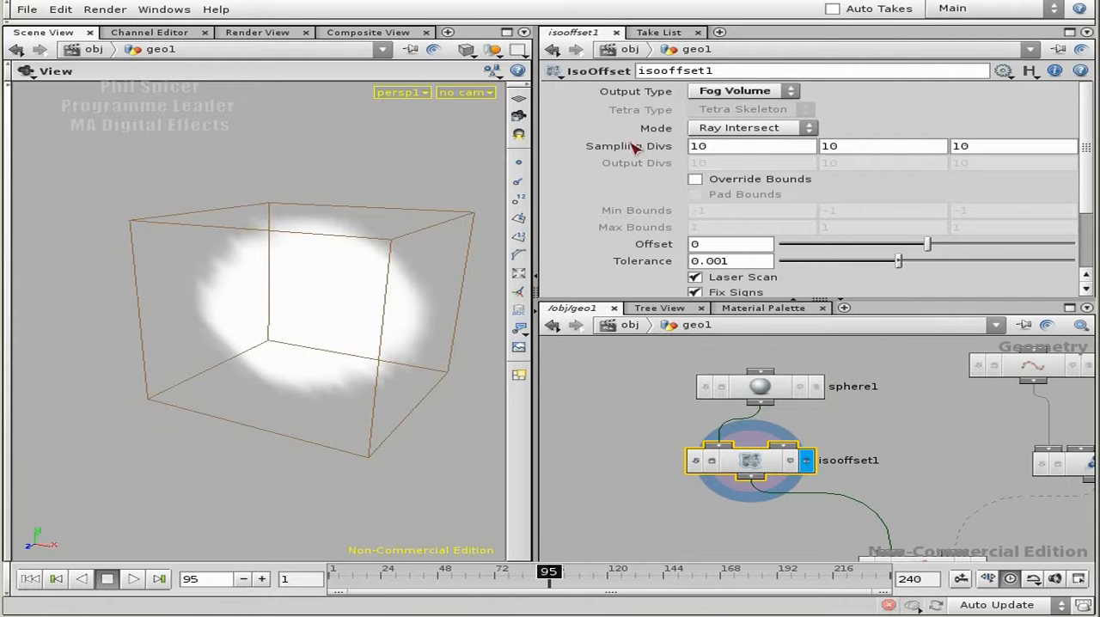
Set the sampling divisions of isooffset1 to 20 in all three directions.
{"action": "left_click_drag", "start_coordinate": [418, 336], "coordinate": [359, 327]}
{"action": "middle_click_drag", "start_coordinate": [965, 503], "coordinate": [882, 431]}
{"action": "right_click_drag", "start_coordinate": [882, 432], "coordinate": [821, 404]}
{"action": "left_click_drag", "start_coordinate": [777, 301], "coordinate": [776, 257]}
{"action": "middle_click_drag", "start_coordinate": [831, 381], "coordinate": [877, 408]}
{"action": "left_click_drag", "start_coordinate": [752, 421], "coordinate": [775, 426]}
{"action": "left_click", "coordinate": [726, 148]}
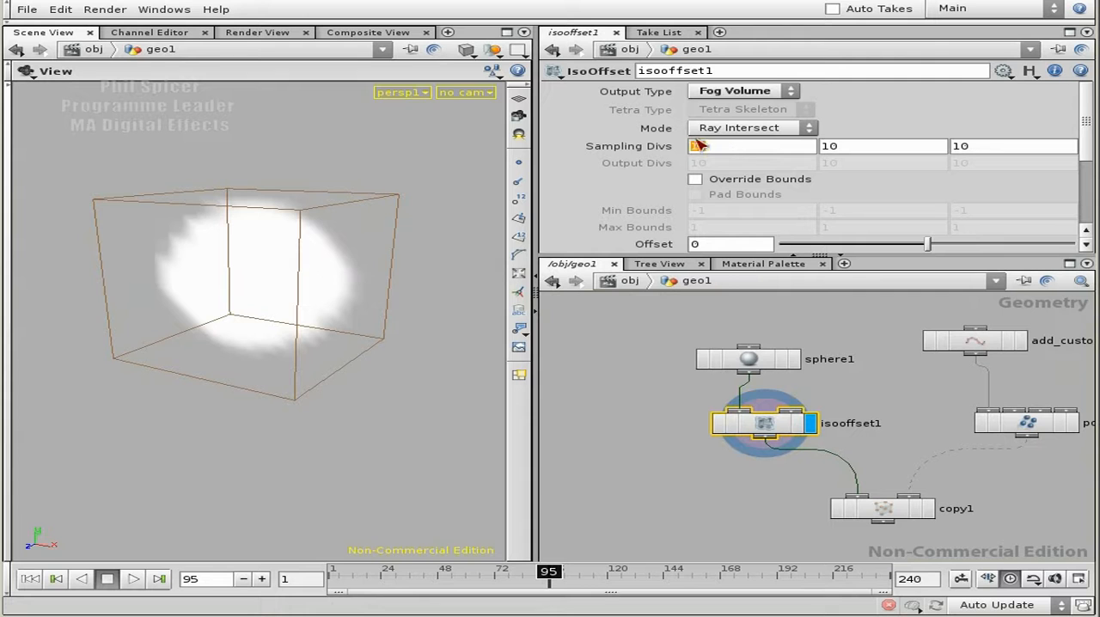
{"action": "type", "text": "20"}
{"action": "key", "text": "Tab"}
{"action": "type", "text": "20"}
{"action": "key", "text": "Tab"}
{"action": "type", "text": "20"}
{"action": "key", "text": "Return"}
{"action": "left_click_drag", "start_coordinate": [129, 284], "coordinate": [188, 268]}
{"action": "right_click_drag", "start_coordinate": [137, 285], "coordinate": [260, 306]}
{"action": "mouse_move", "coordinate": [270, 315]}
{"action": "left_mouse_down"}
{"action": "mouse_move", "coordinate": [422, 229]}
{"action": "mouse_move", "coordinate": [513, 196]}
{"action": "mouse_move", "coordinate": [341, 307]}
{"action": "mouse_move", "coordinate": [282, 322]}
{"action": "left_mouse_up"}
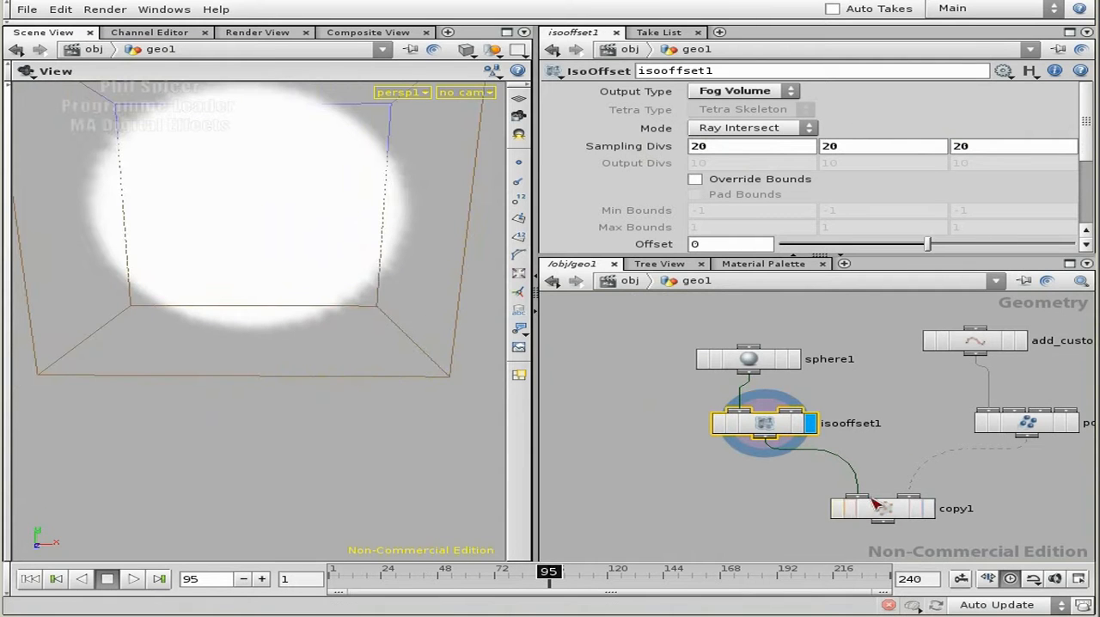
Set the offset of isooffset1 to -0.2 to shrink the fog volume inside its bounds.
{"action": "scroll", "coordinate": [1087, 152], "scroll_direction": "down", "scroll_amount": 3}
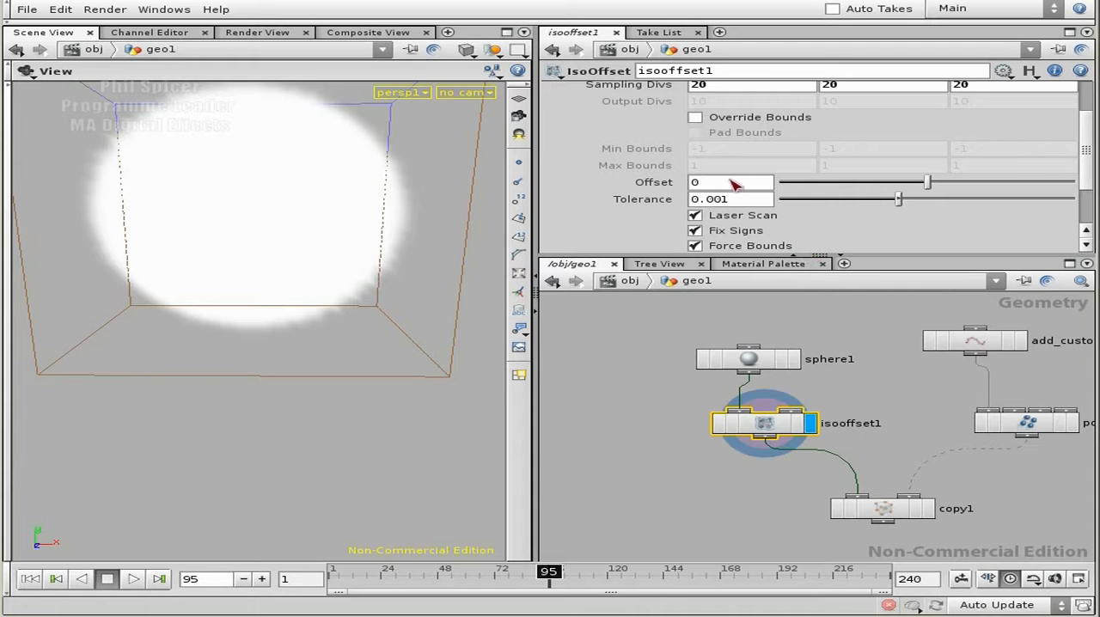
{"action": "middle_click_drag", "start_coordinate": [705, 199], "coordinate": [519, 222]}
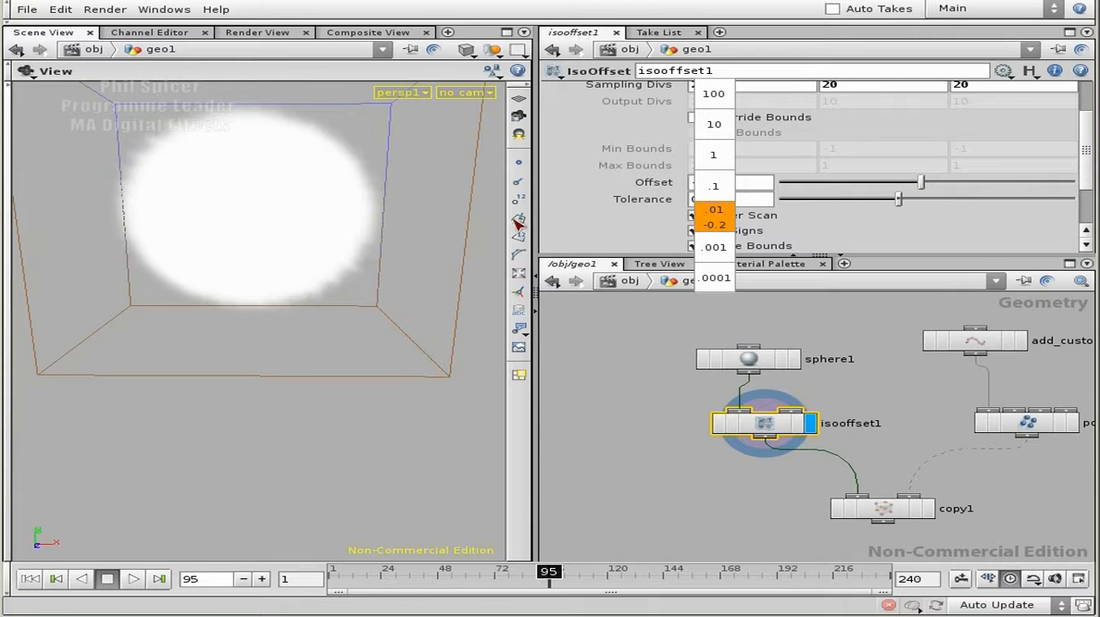
{"action": "left_click_drag", "start_coordinate": [388, 177], "coordinate": [372, 308]}
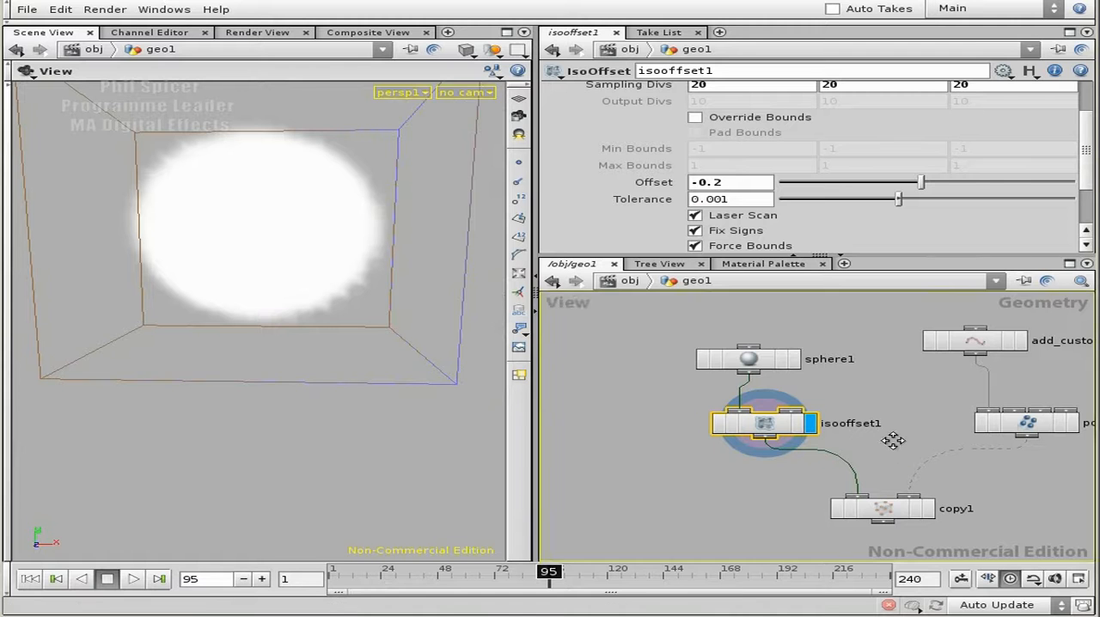
Insert a Volume Mix node between isooffset1 and copy1.
{"action": "middle_click_drag", "start_coordinate": [891, 442], "coordinate": [850, 362]}
{"action": "left_click_drag", "start_coordinate": [855, 432], "coordinate": [878, 473]}
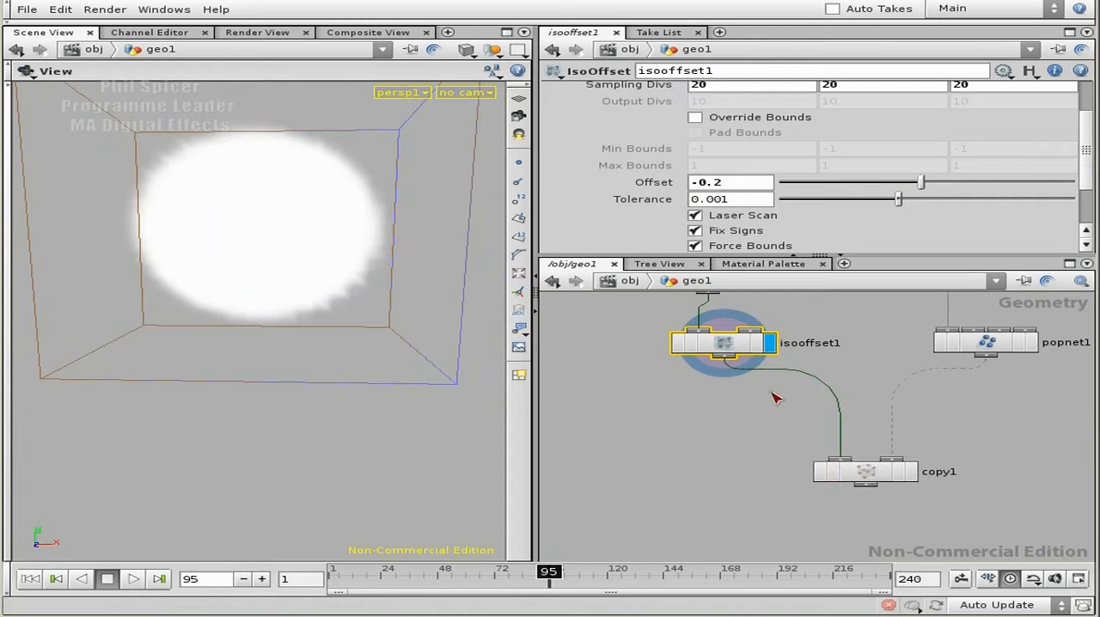
{"action": "middle_click_drag", "start_coordinate": [791, 390], "coordinate": [804, 440]}
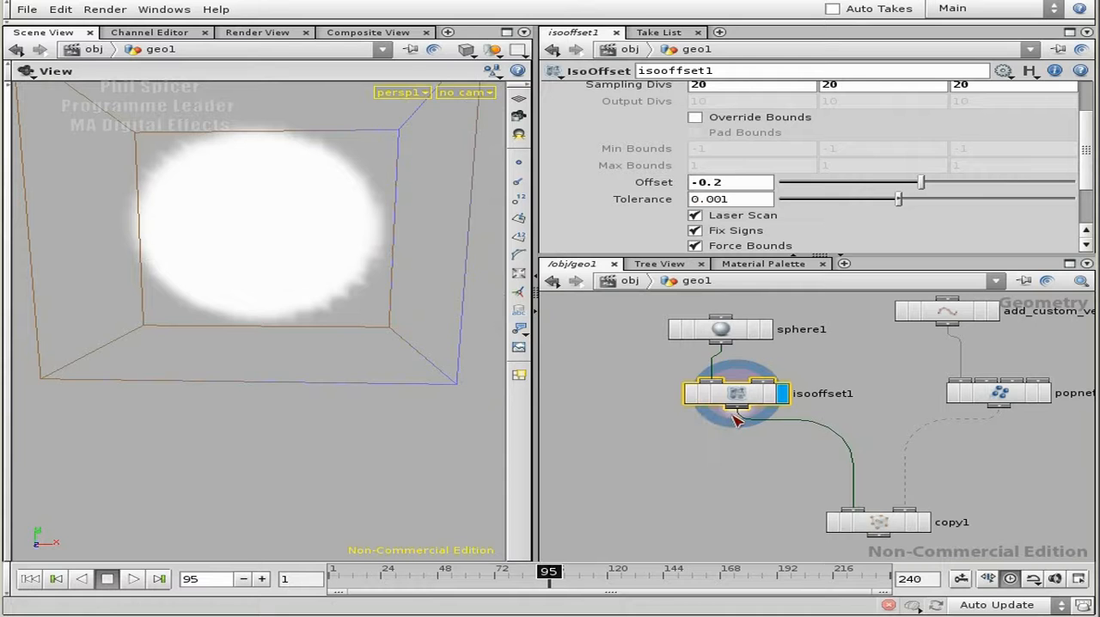
{"action": "key", "text": "Tab"}
{"action": "type", "text": "vol"}
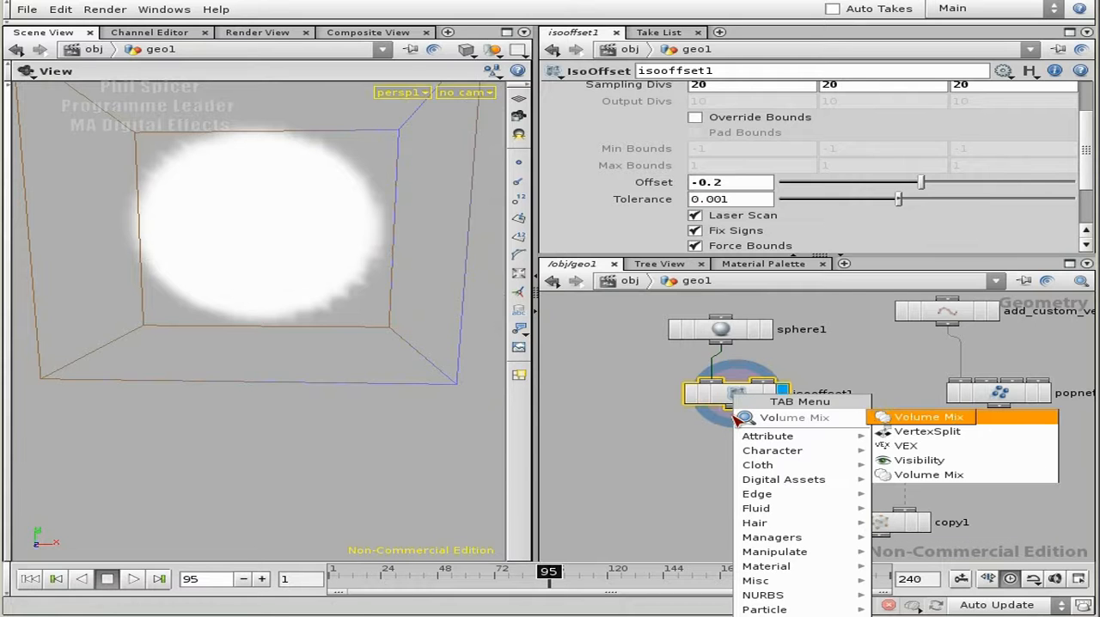
{"action": "left_click", "coordinate": [906, 416]}
{"action": "left_click", "coordinate": [725, 444]}
{"action": "left_click_drag", "start_coordinate": [762, 447], "coordinate": [784, 469]}
{"action": "middle_click_drag", "start_coordinate": [984, 487], "coordinate": [906, 414]}
{"action": "left_click_drag", "start_coordinate": [812, 442], "coordinate": [833, 469]}
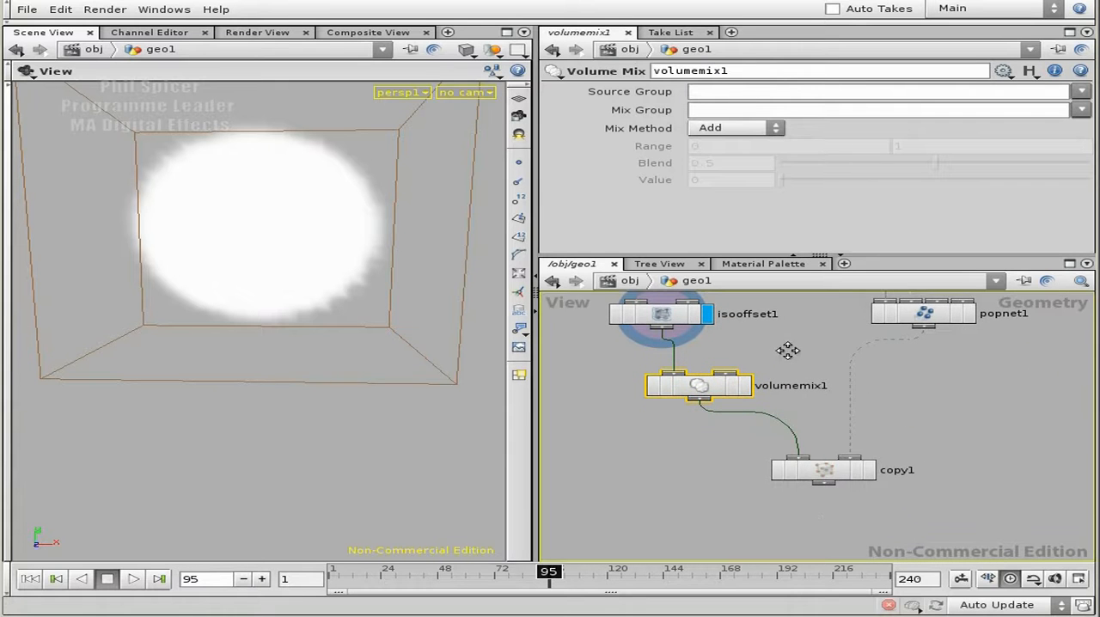
{"action": "middle_click_drag", "start_coordinate": [721, 324], "coordinate": [761, 364]}
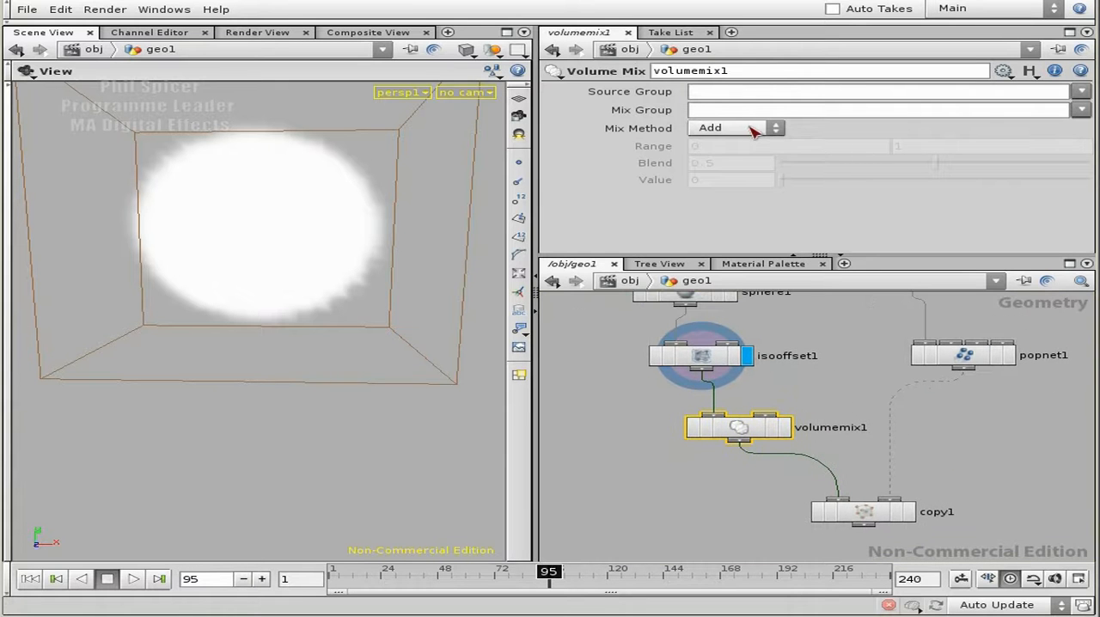
Set the mix method of volumemix1 to User with the value $V, and display the node.
{"action": "left_click", "coordinate": [737, 131]}
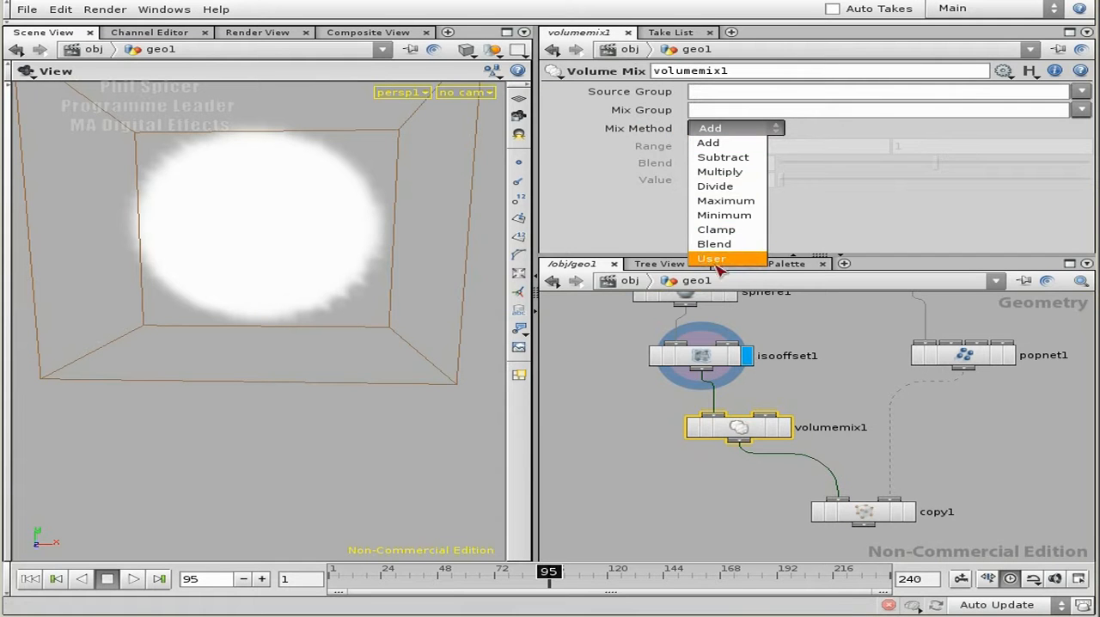
{"action": "left_click", "coordinate": [723, 260]}
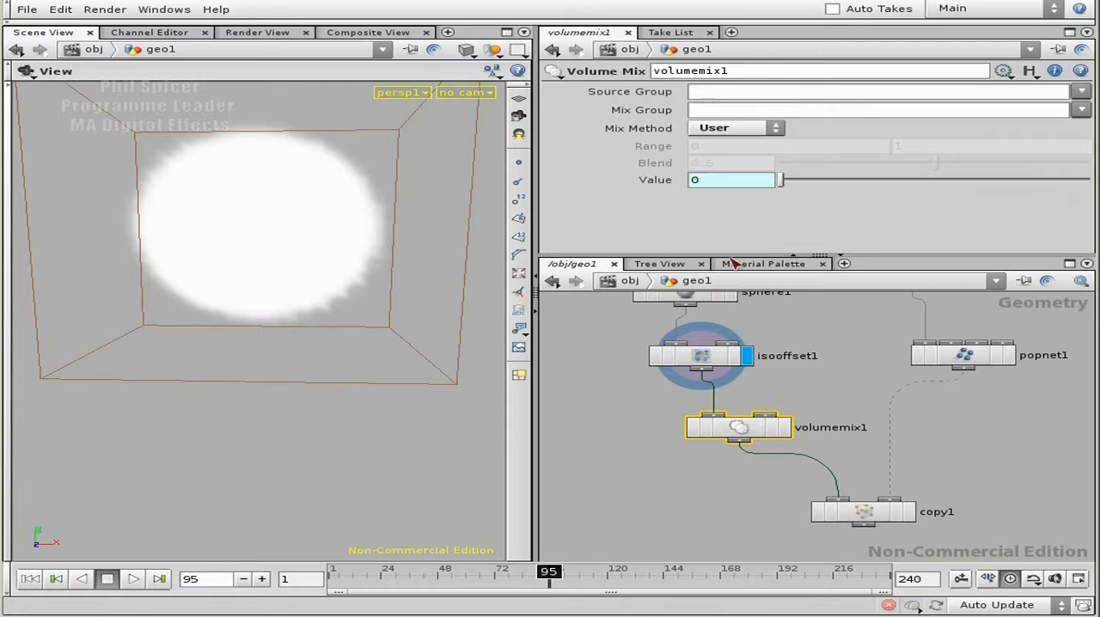
{"action": "left_click", "coordinate": [658, 180]}
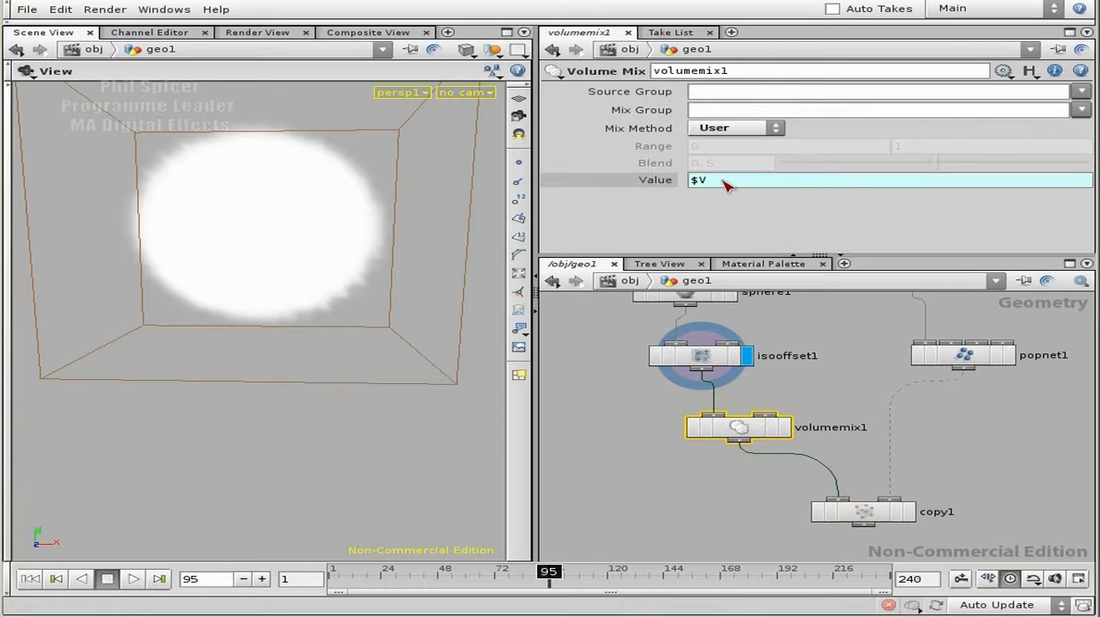
{"action": "left_click_drag", "start_coordinate": [712, 178], "coordinate": [692, 177]}
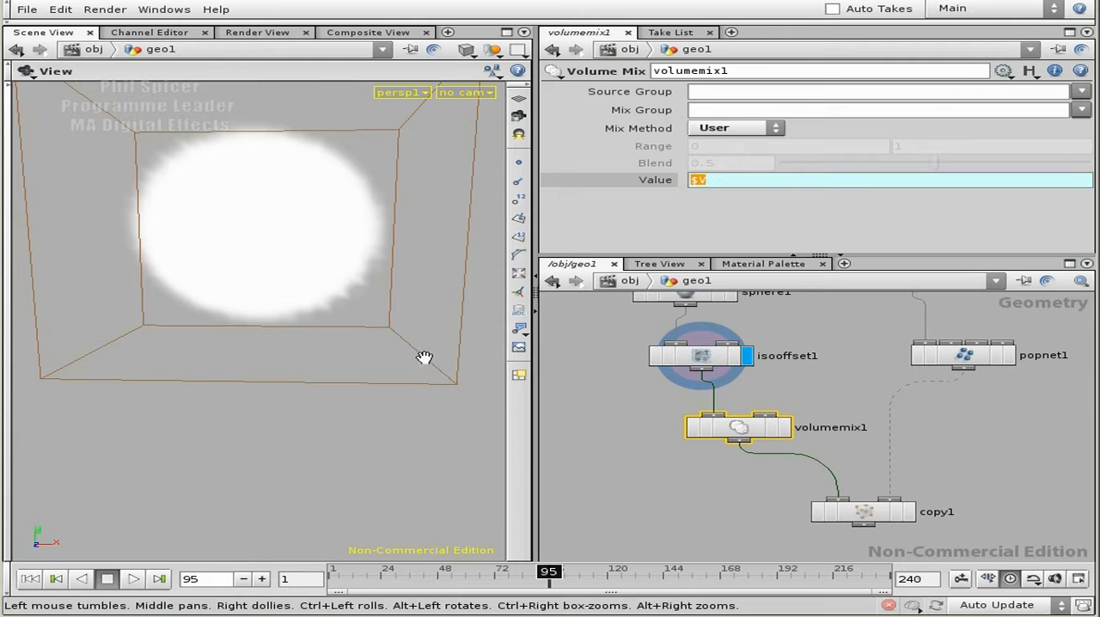
{"action": "left_click", "coordinate": [836, 416]}
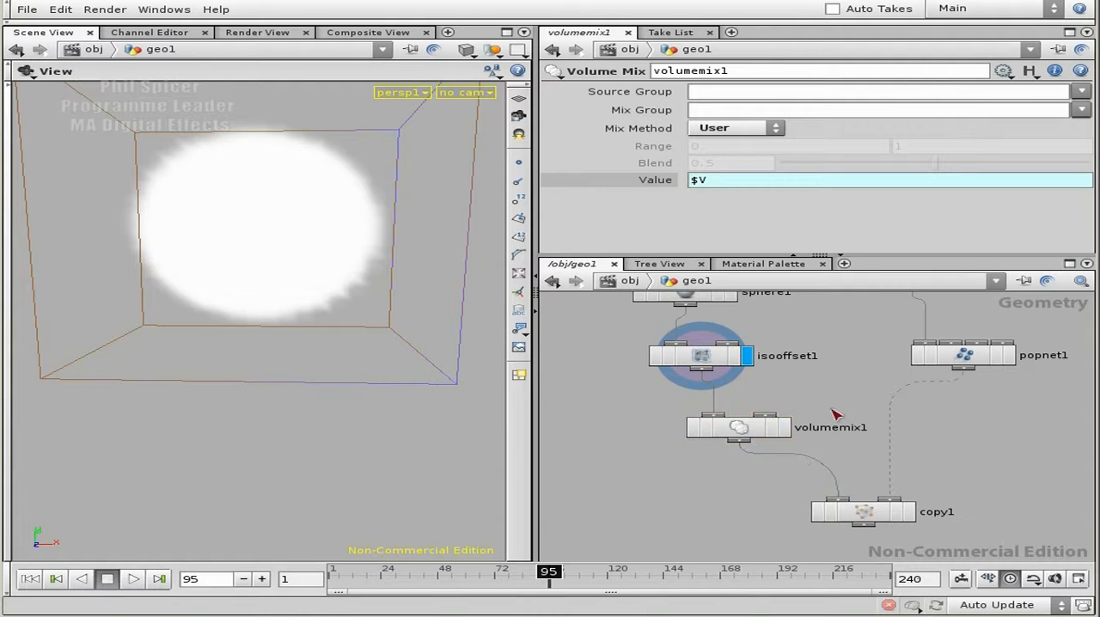
{"action": "left_click", "coordinate": [784, 430]}
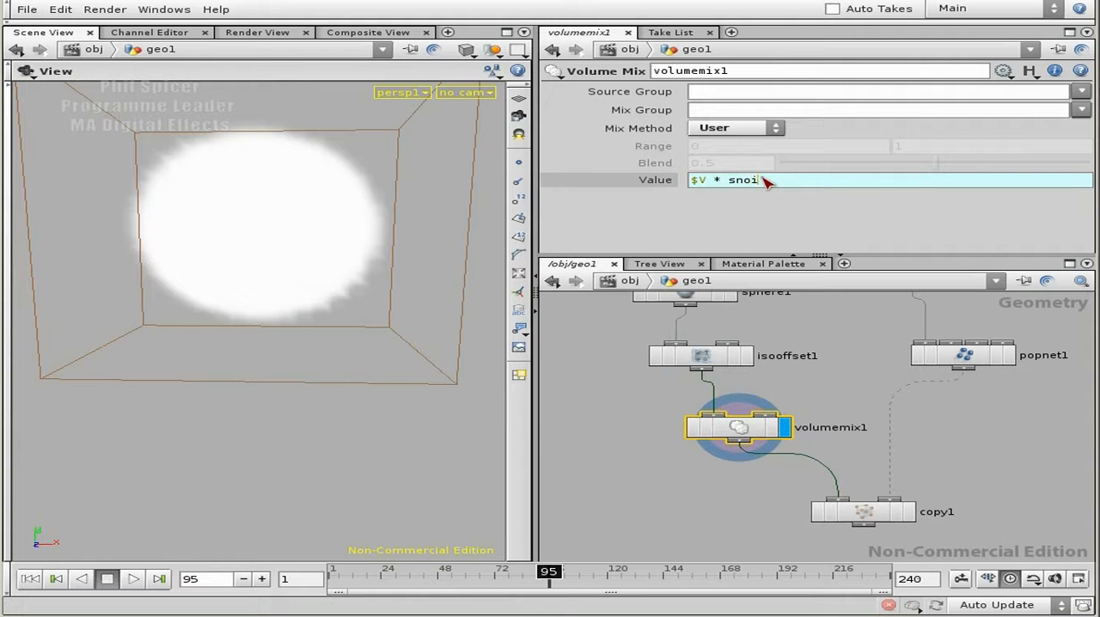
Extend the value expression of volumemix1 to $V * snoise($X,$Y,$Z) and inspect the noisy fog volume from several angles.
{"action": "type", "text": "e"}
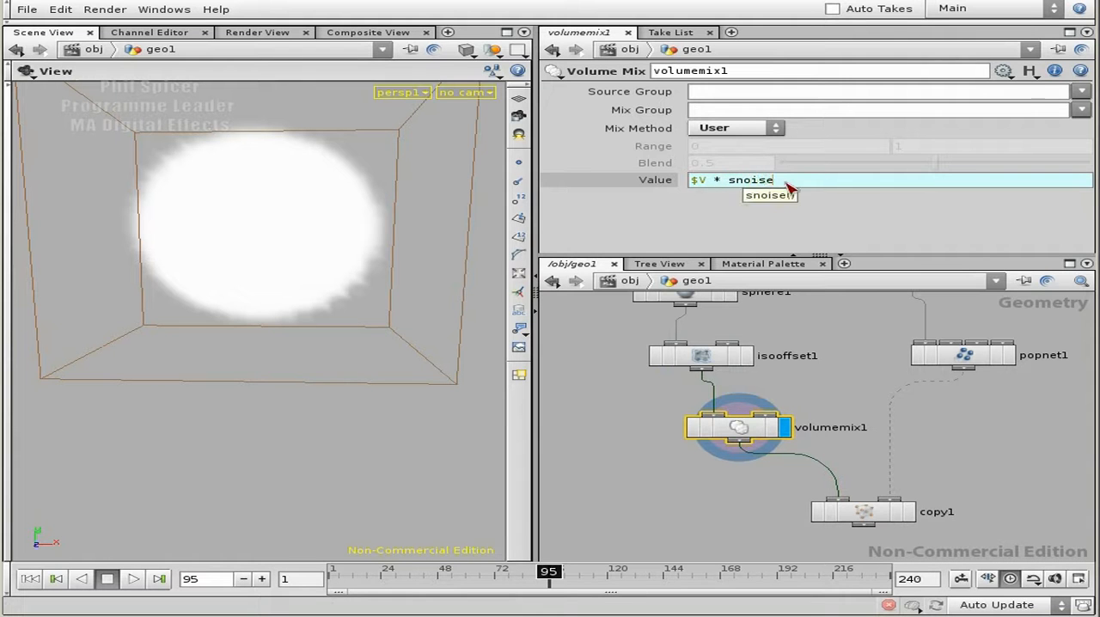
{"action": "type", "text": "()"}
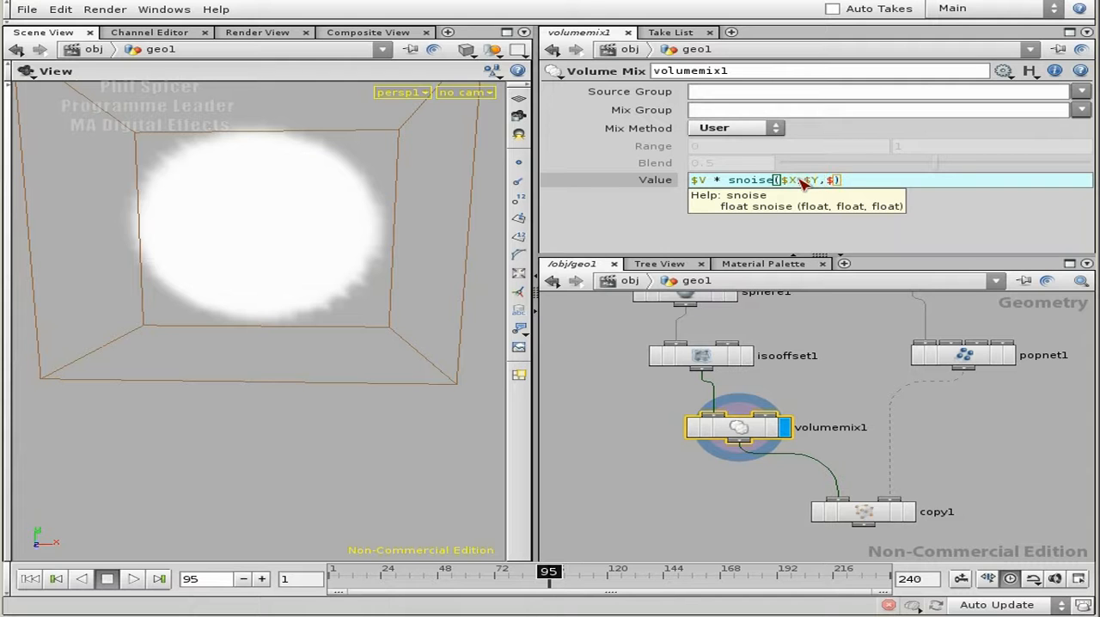
{"action": "key", "text": "Return"}
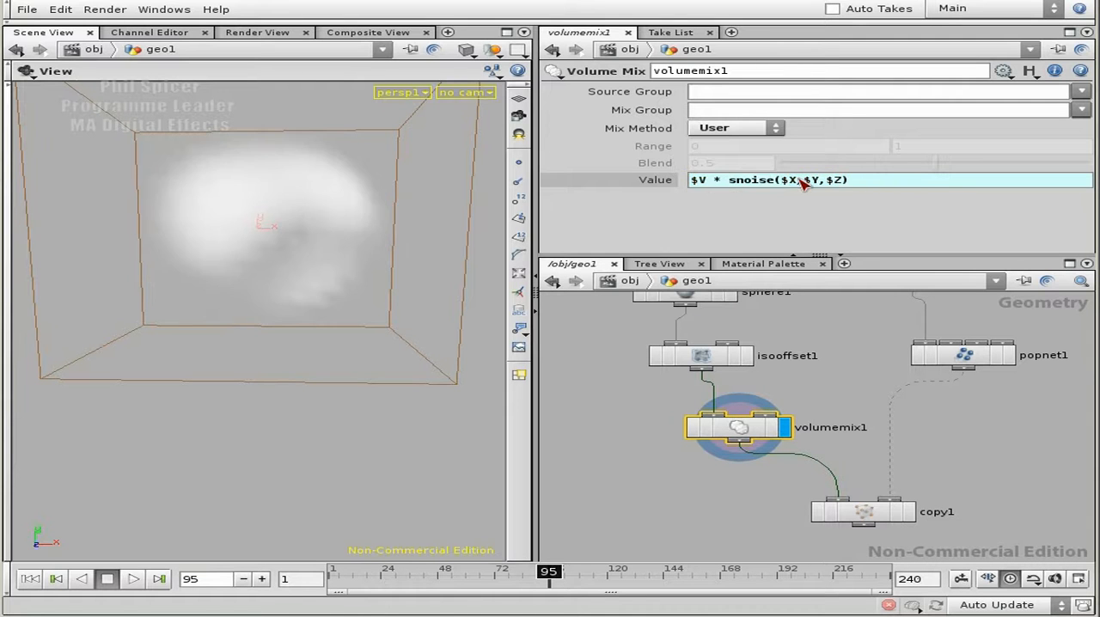
{"action": "left_click_drag", "start_coordinate": [373, 278], "coordinate": [375, 238]}
{"action": "mouse_move", "coordinate": [256, 296]}
{"action": "left_mouse_down"}
{"action": "mouse_move", "coordinate": [461, 288]}
{"action": "mouse_move", "coordinate": [393, 297]}
{"action": "mouse_move", "coordinate": [216, 278]}
{"action": "mouse_move", "coordinate": [309, 335]}
{"action": "mouse_move", "coordinate": [265, 297]}
{"action": "left_mouse_up"}
{"action": "left_click_drag", "start_coordinate": [369, 341], "coordinate": [285, 347]}
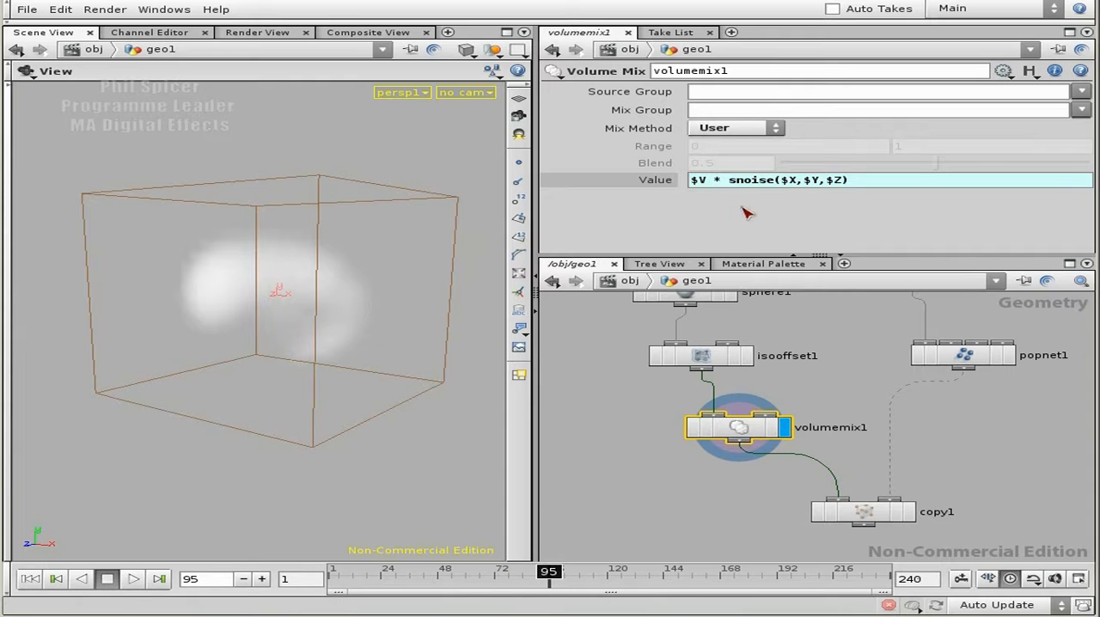
{"action": "left_click_drag", "start_coordinate": [290, 343], "coordinate": [253, 249]}
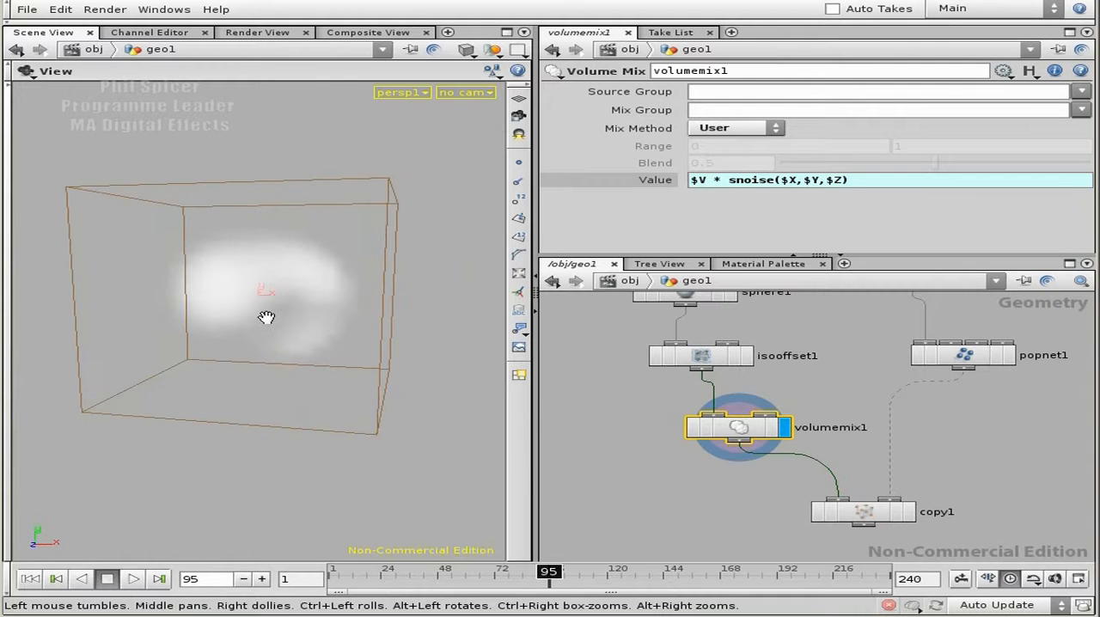
{"action": "middle_click_drag", "start_coordinate": [980, 490], "coordinate": [908, 423]}
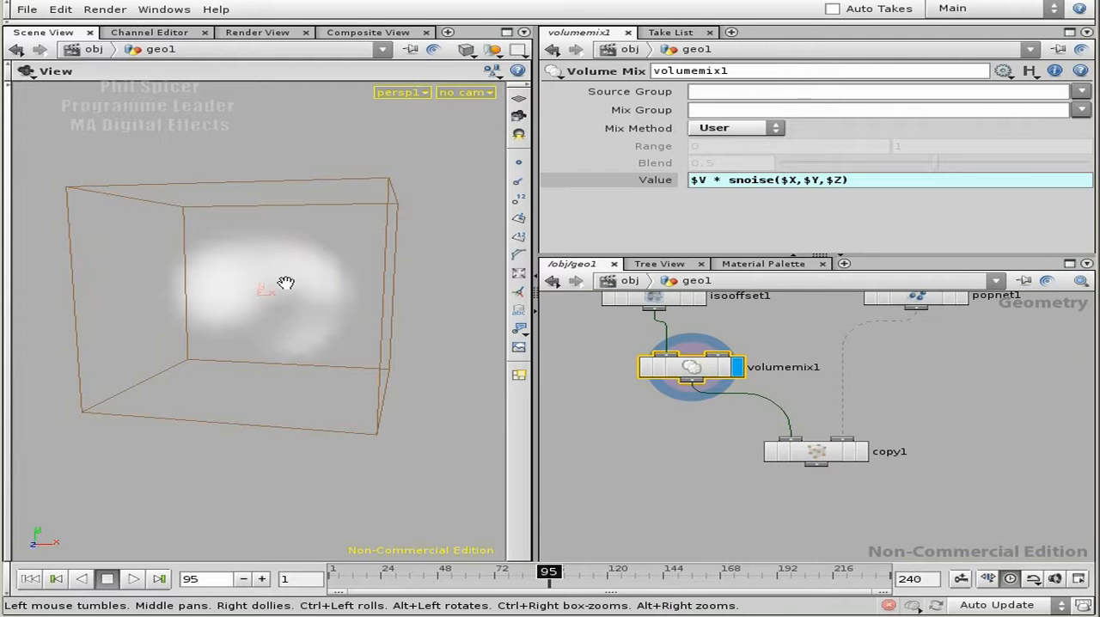
{"action": "middle_click_drag", "start_coordinate": [663, 435], "coordinate": [683, 462]}
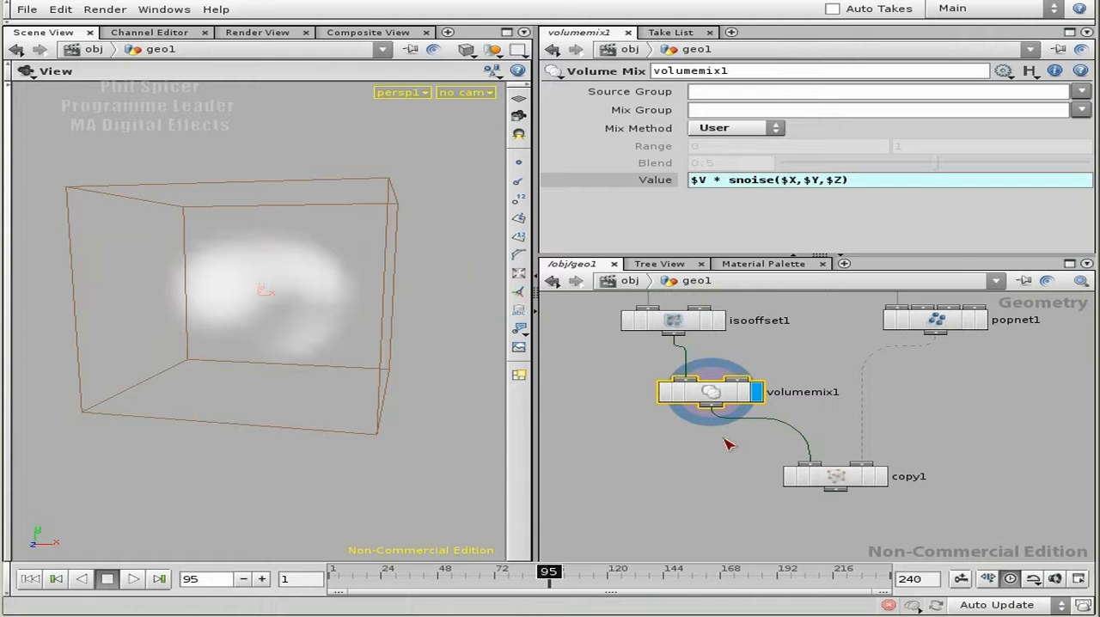
Save the scene file.
{"action": "left_click", "coordinate": [27, 9]}
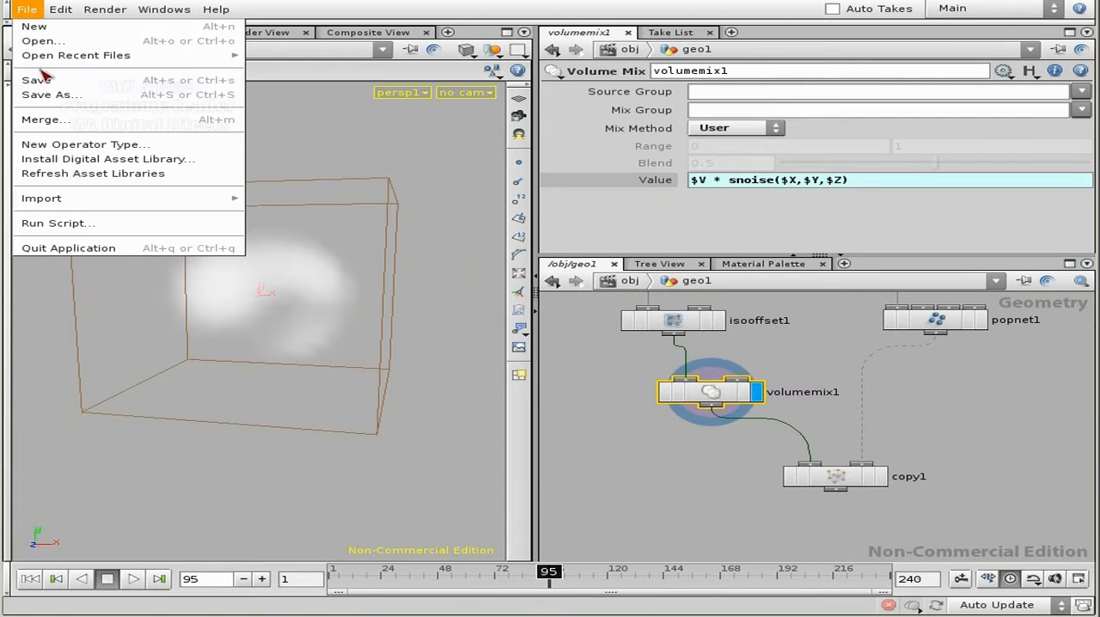